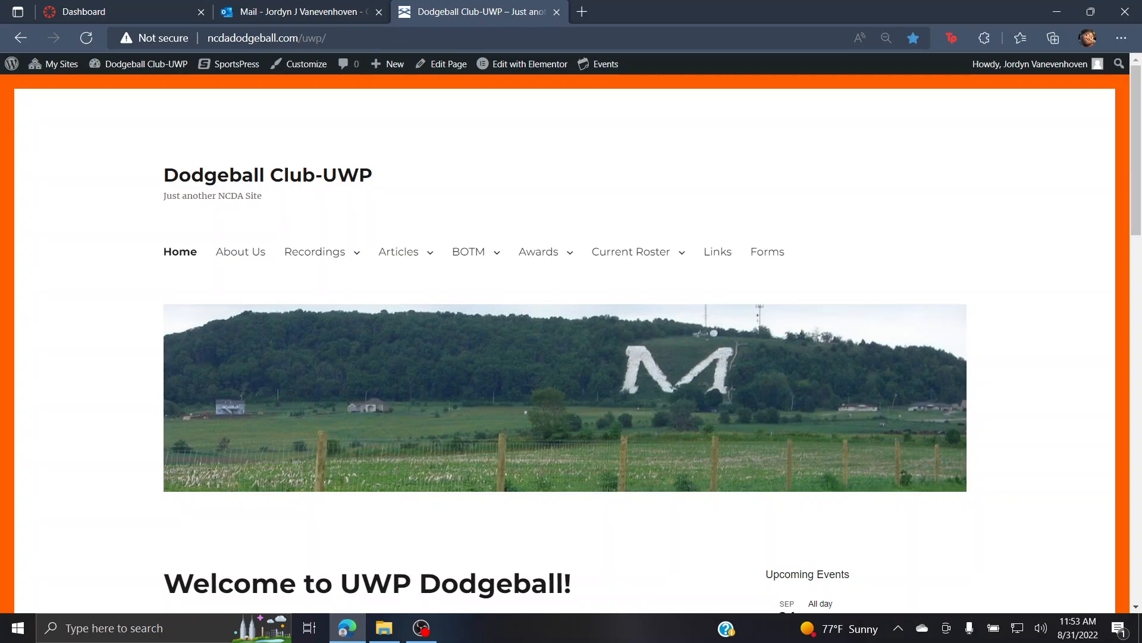
Step: Browse the club's home page, then open the About Us page from the navigation
scroll(565, 333, "down", 5)
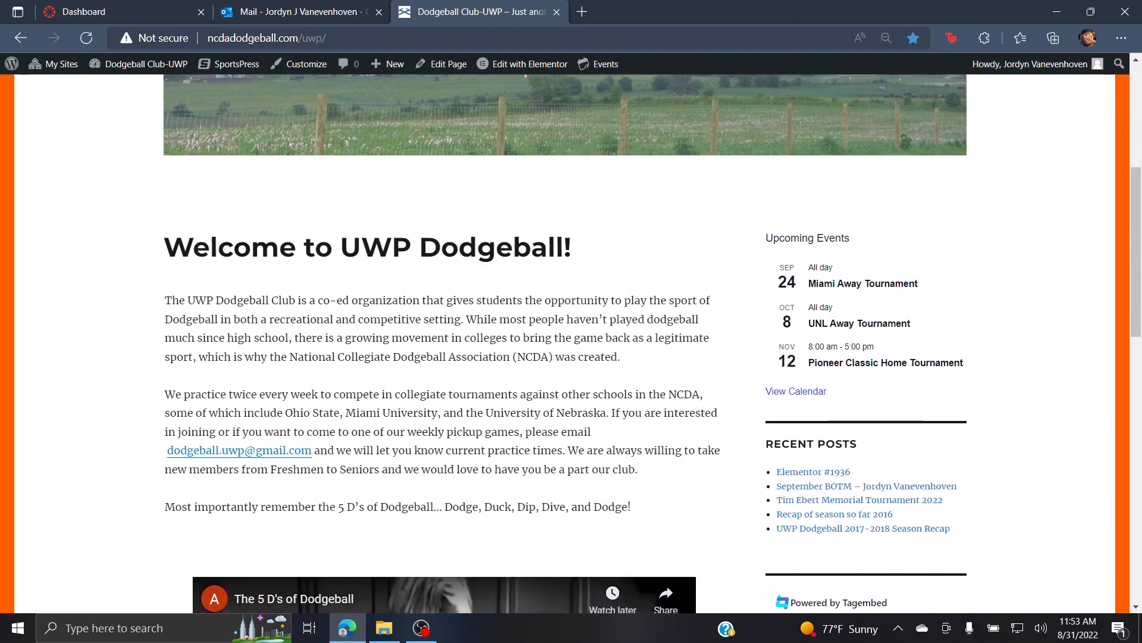
scroll(565, 333, "up", 5)
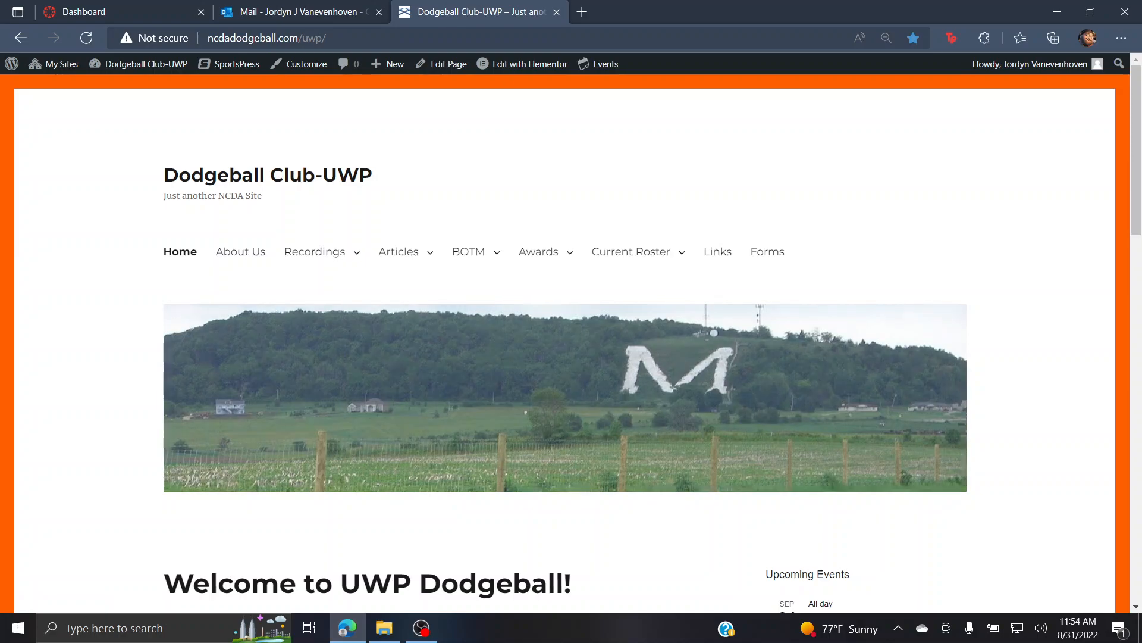
scroll(571, 343, "down", 5)
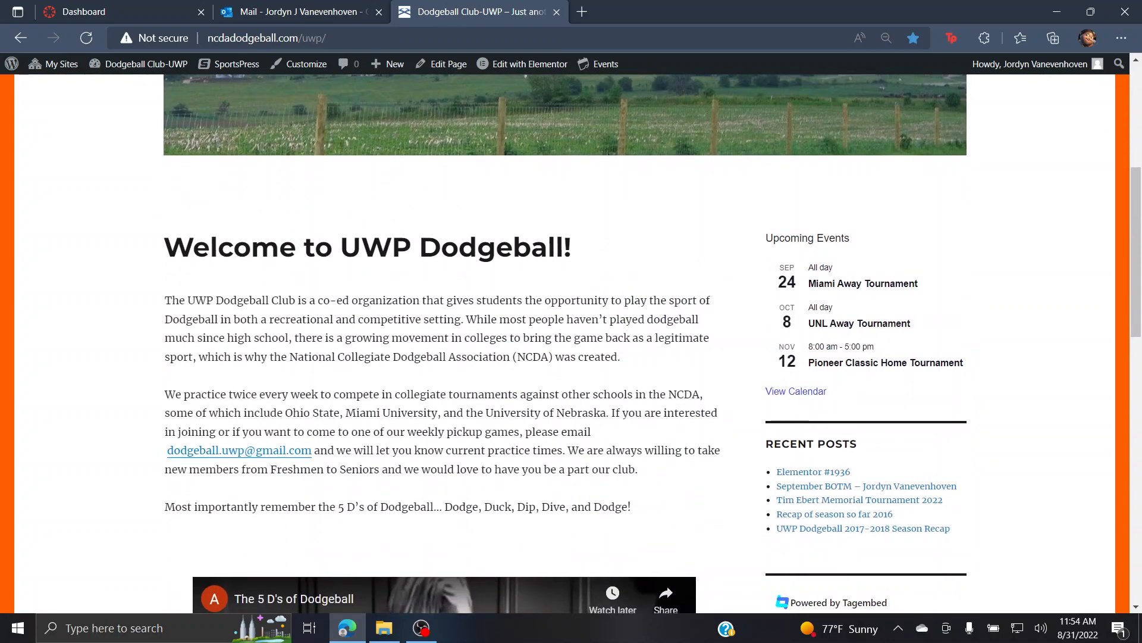
scroll(571, 343, "down", 3)
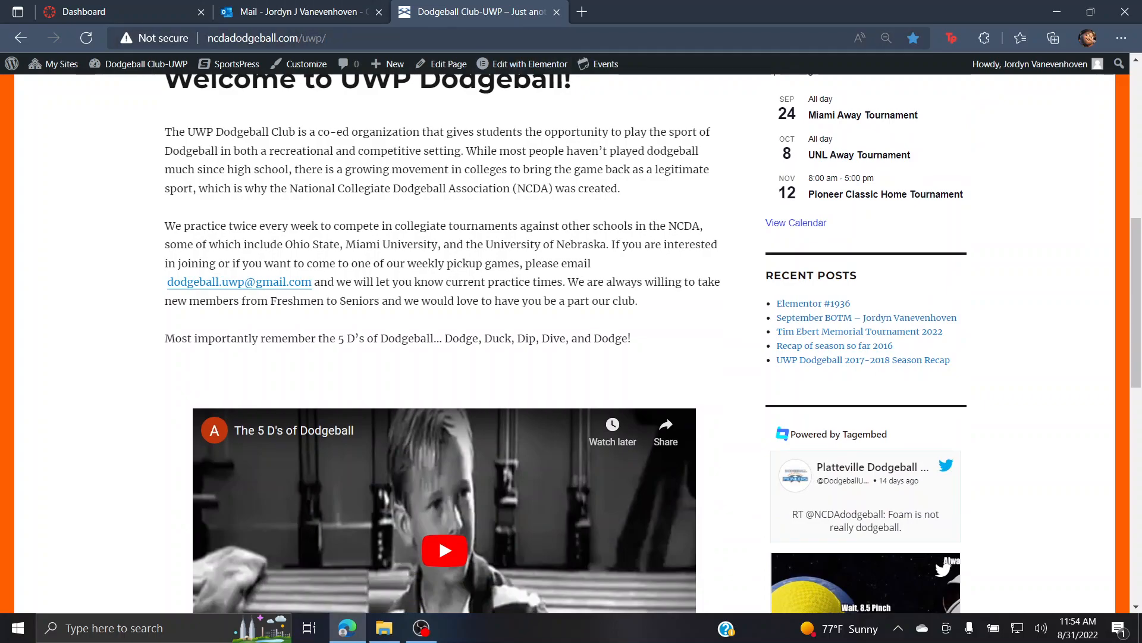
scroll(572, 343, "up", 1)
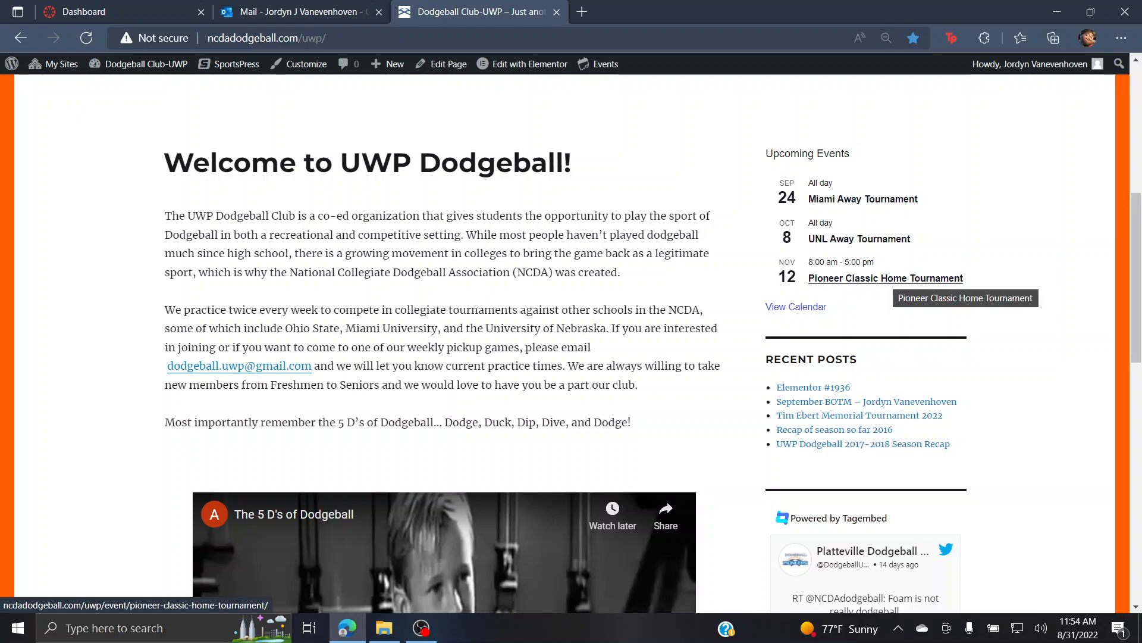
scroll(887, 278, "down", 3)
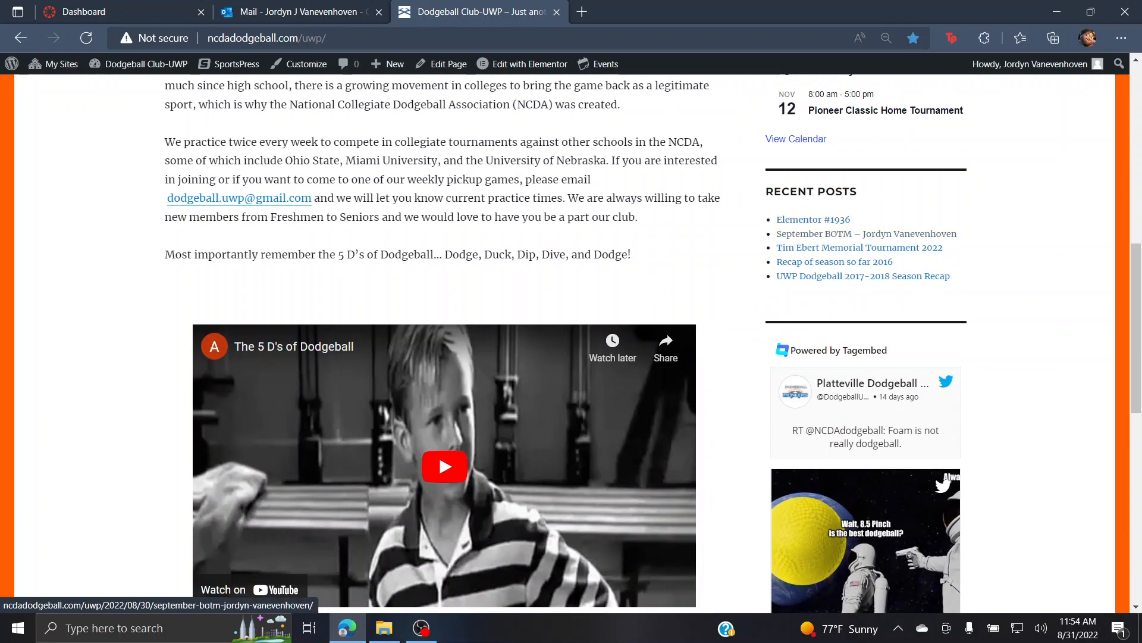
scroll(857, 247, "down", 3)
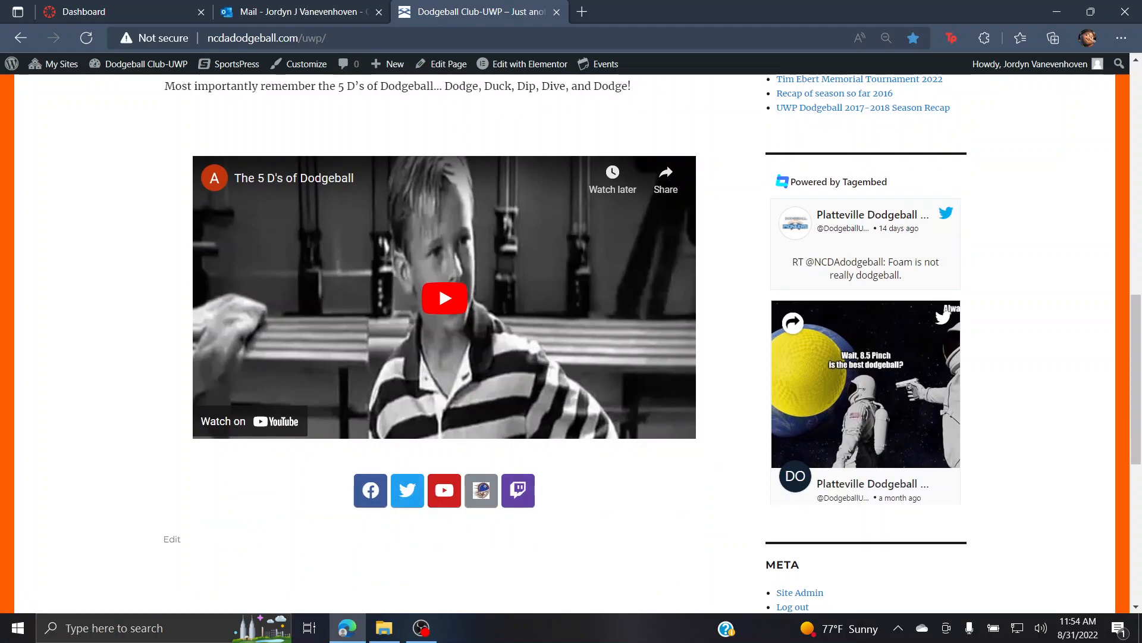
scroll(866, 381, "down", 7)
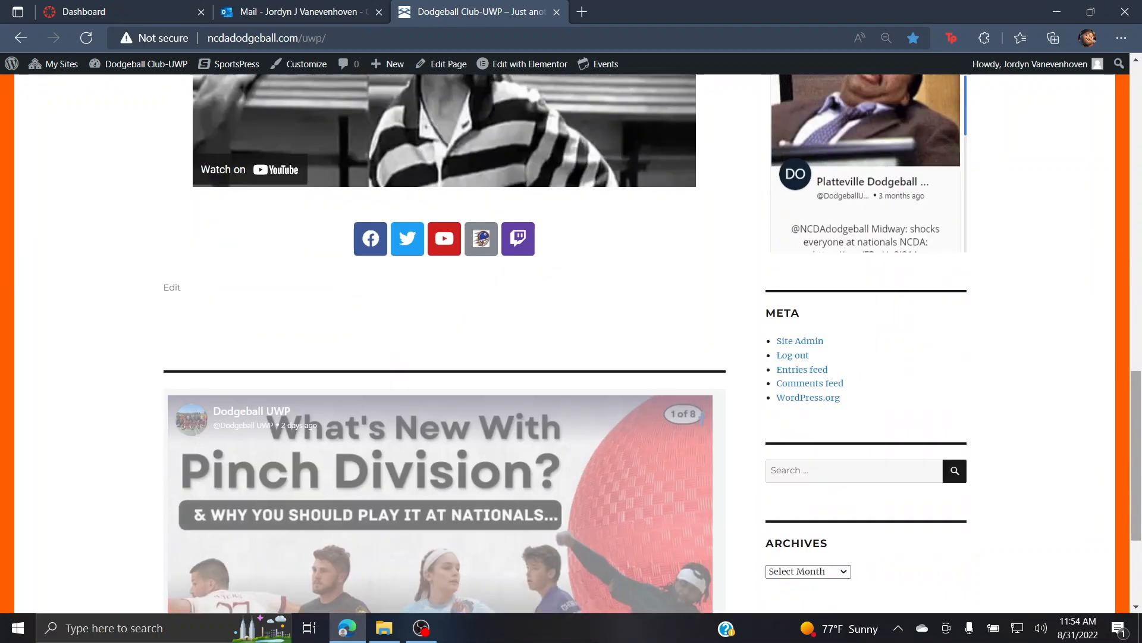
scroll(441, 388, "down", 20)
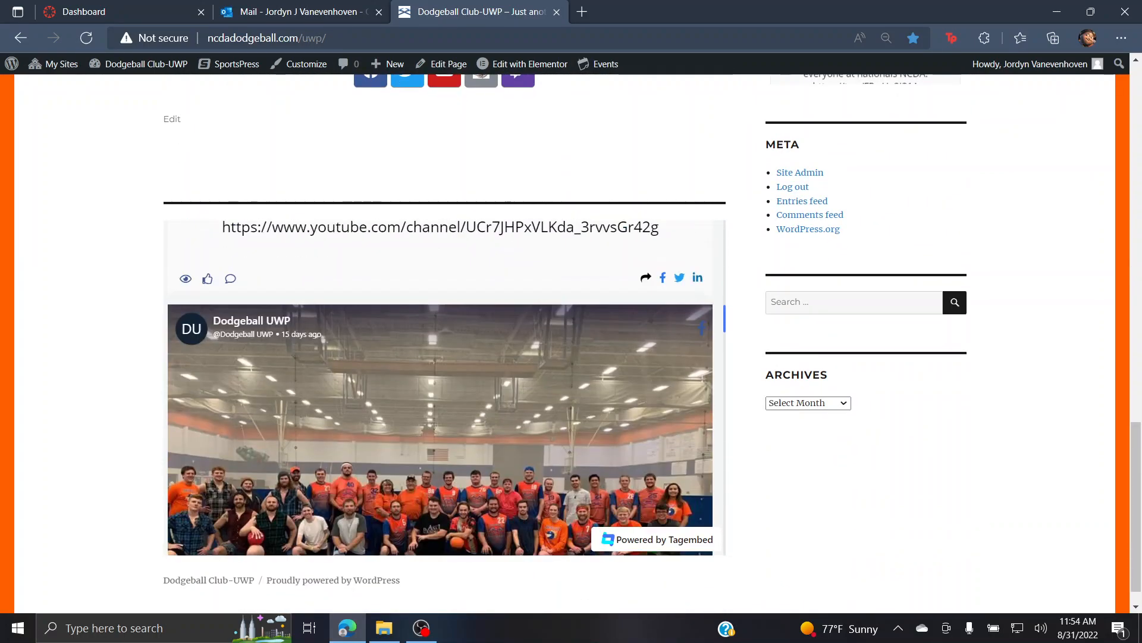
scroll(440, 388, "down", 10)
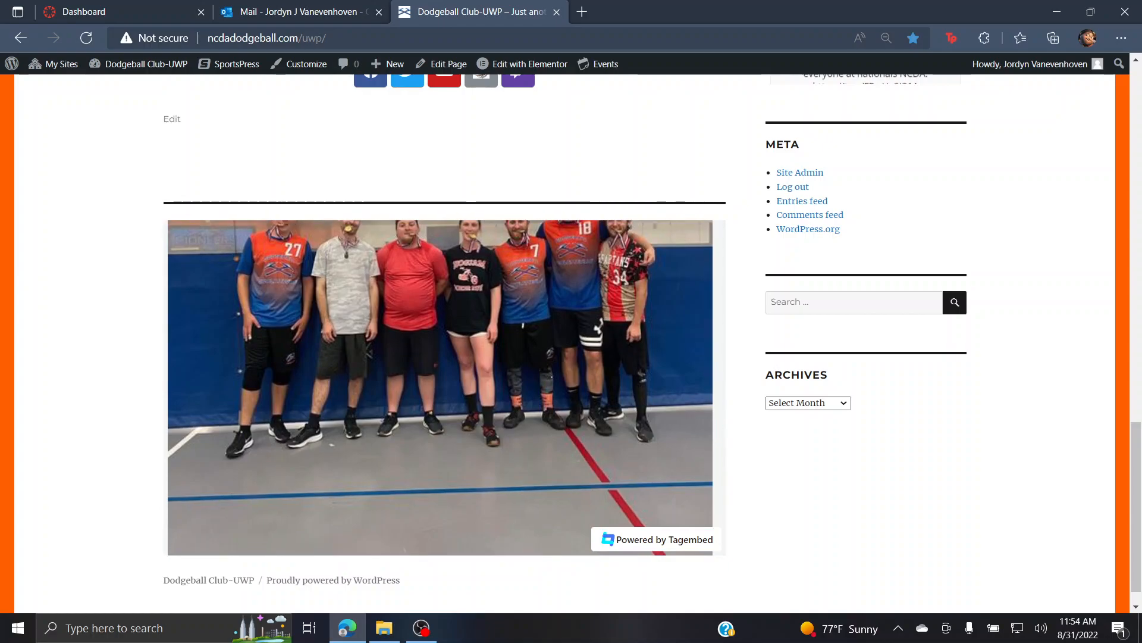
scroll(441, 388, "up", 20)
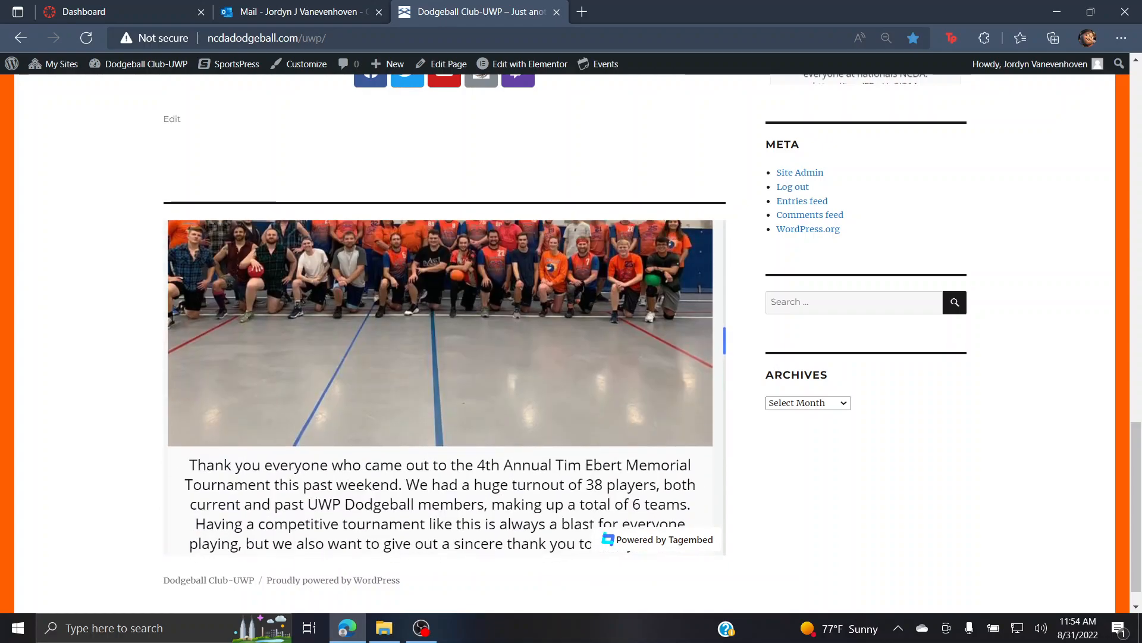
scroll(440, 388, "up", 20)
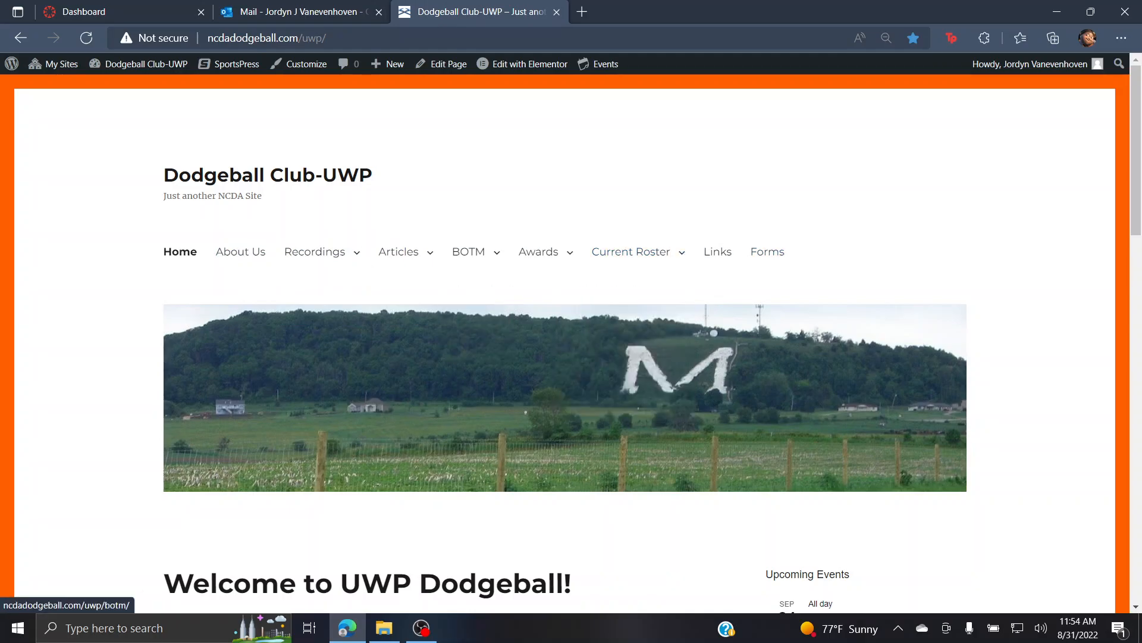
left_click(241, 251)
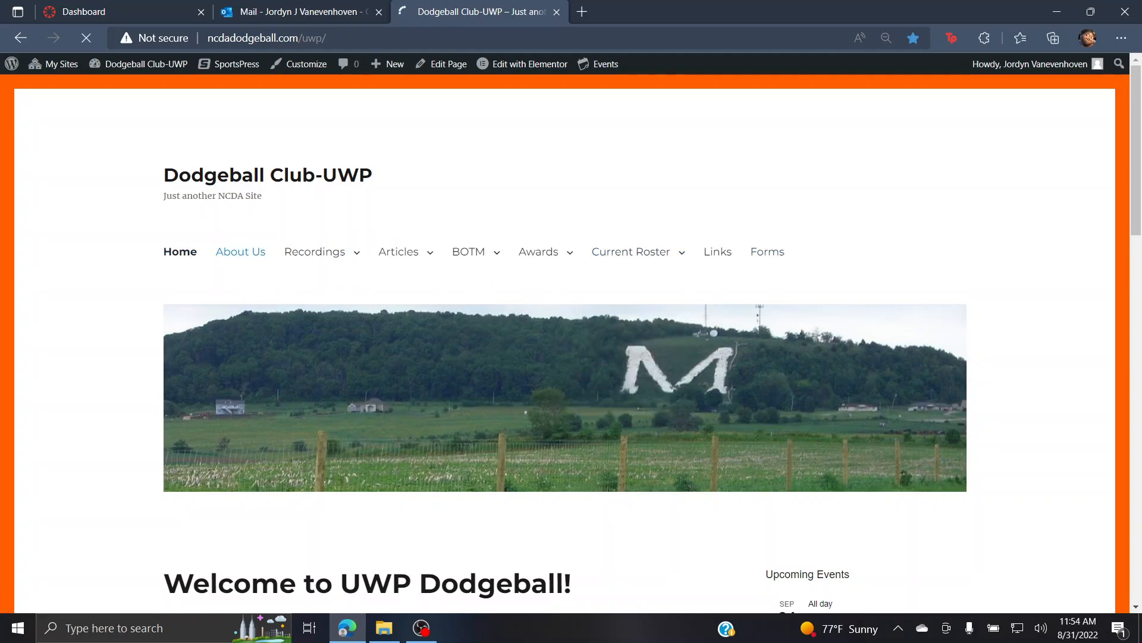
Step: Look over the About Us page and open it in the editor with the Edit link
scroll(571, 345, "down", 10)
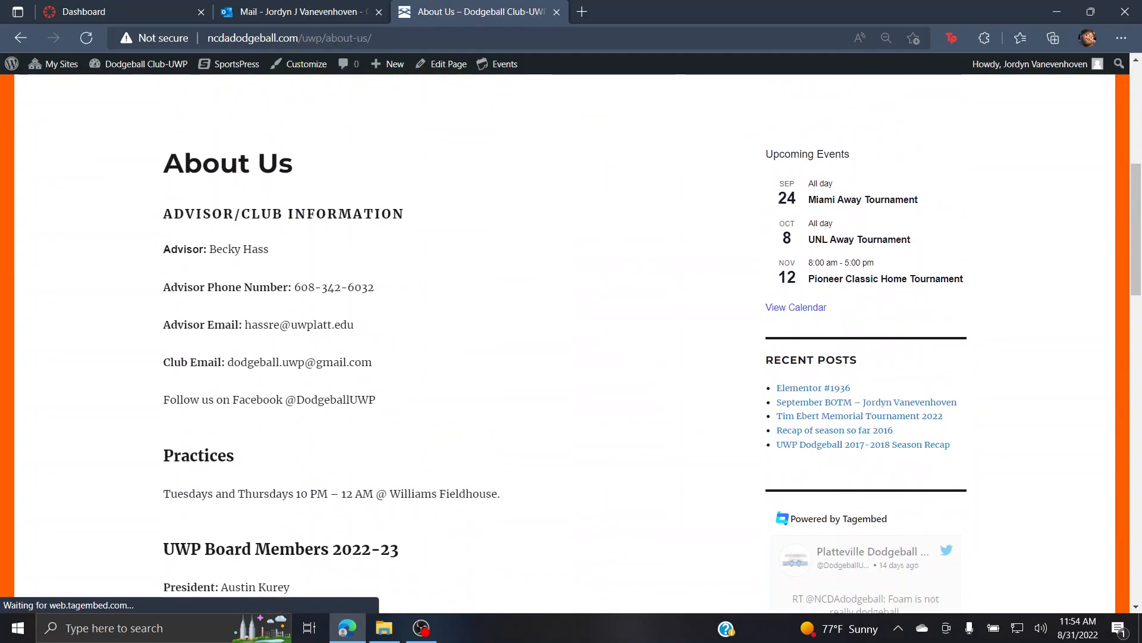
scroll(571, 345, "up", 2)
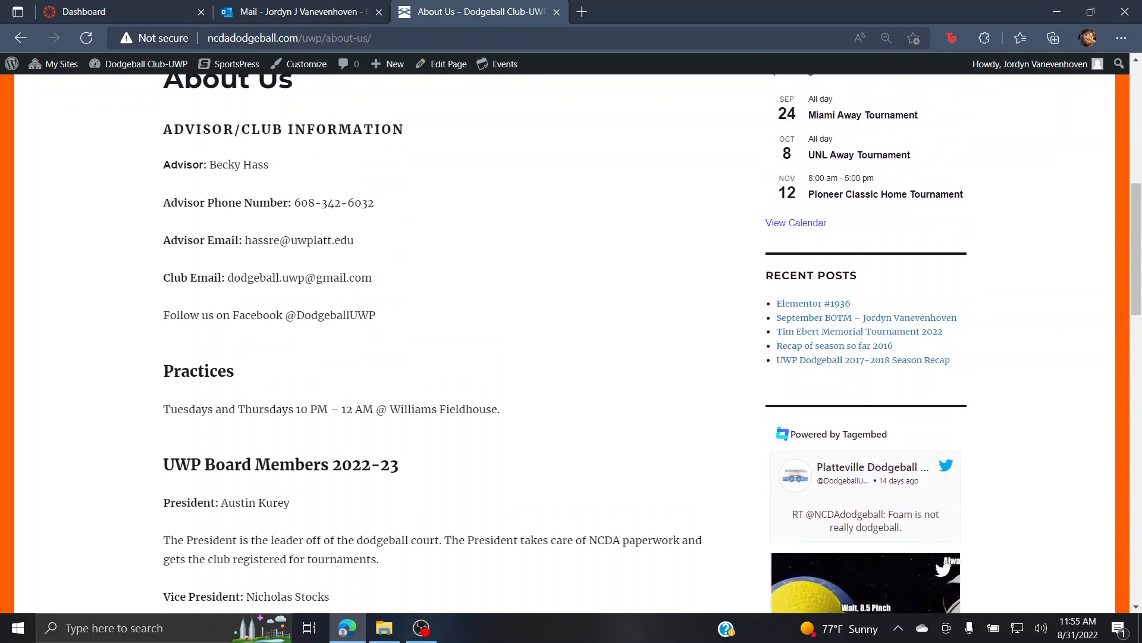
scroll(572, 346, "down", 20)
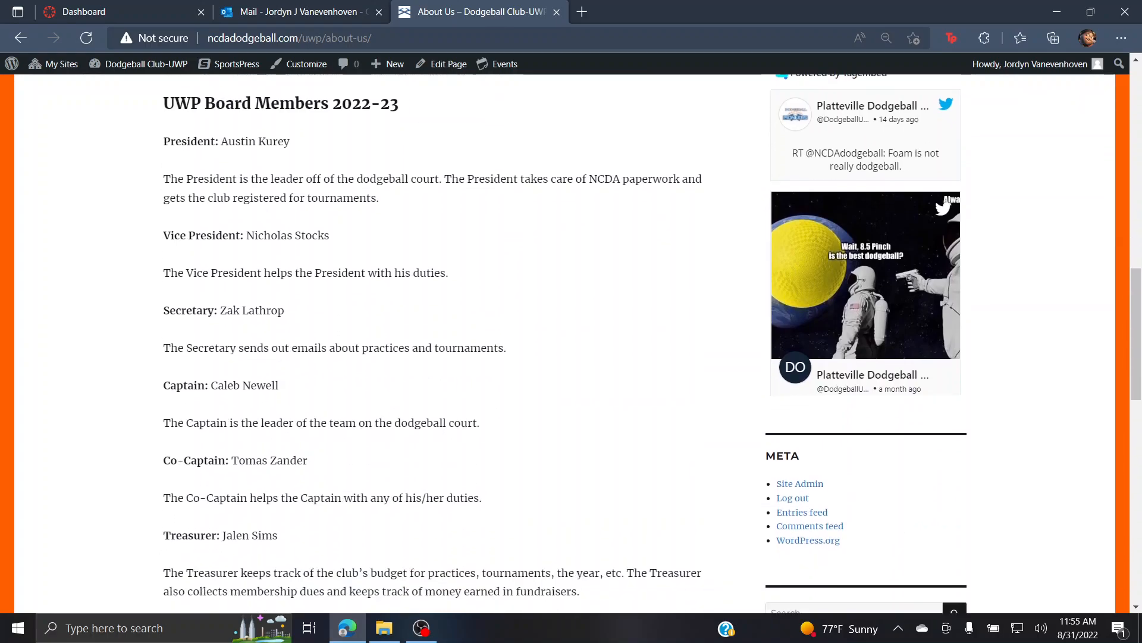
scroll(571, 345, "up", 20)
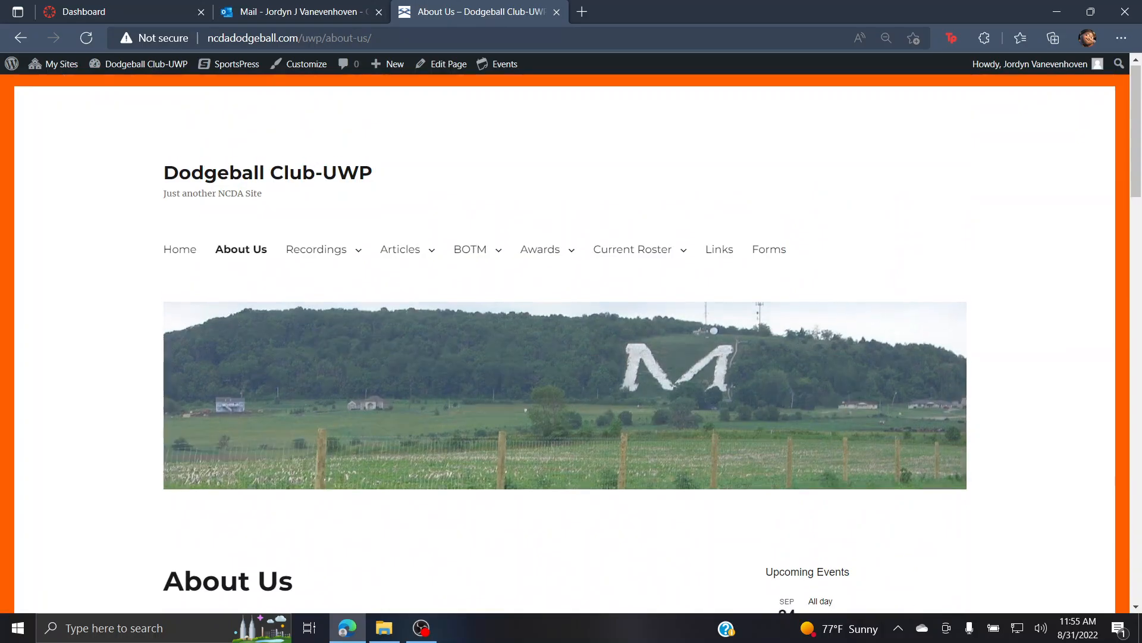
scroll(571, 345, "down", 7)
scroll(571, 345, "down", 15)
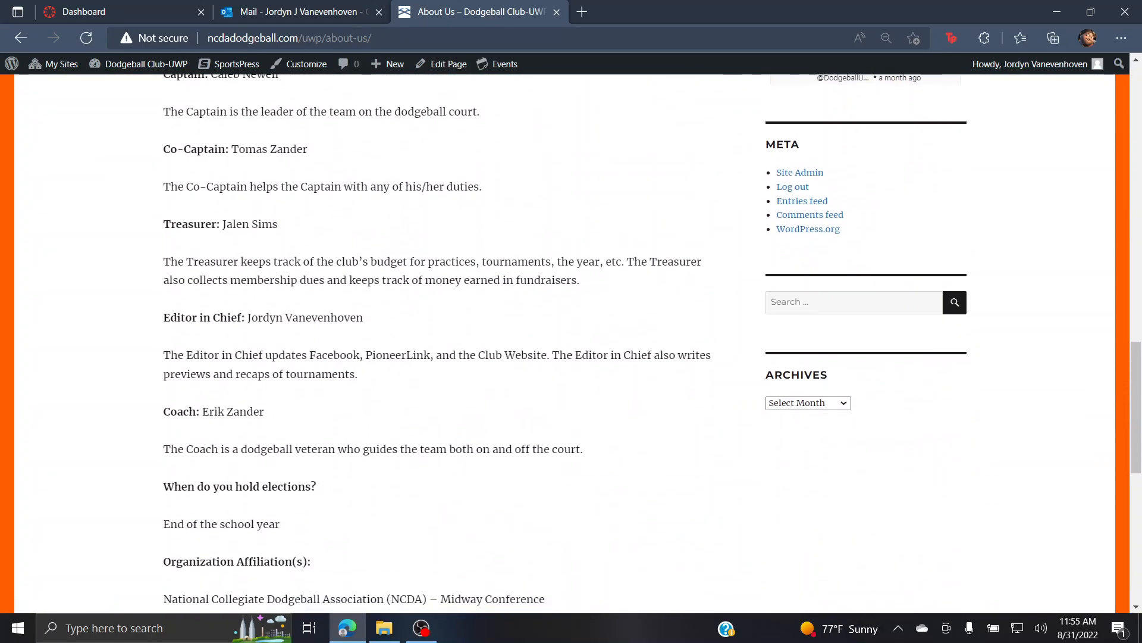
scroll(571, 345, "up", 6)
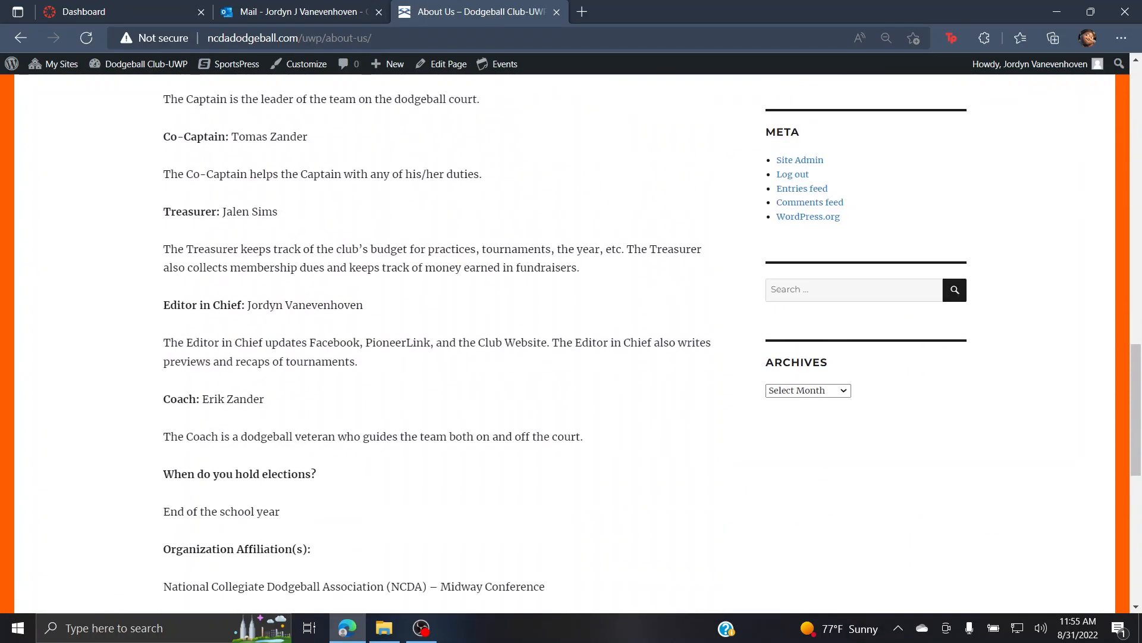
scroll(571, 345, "up", 4)
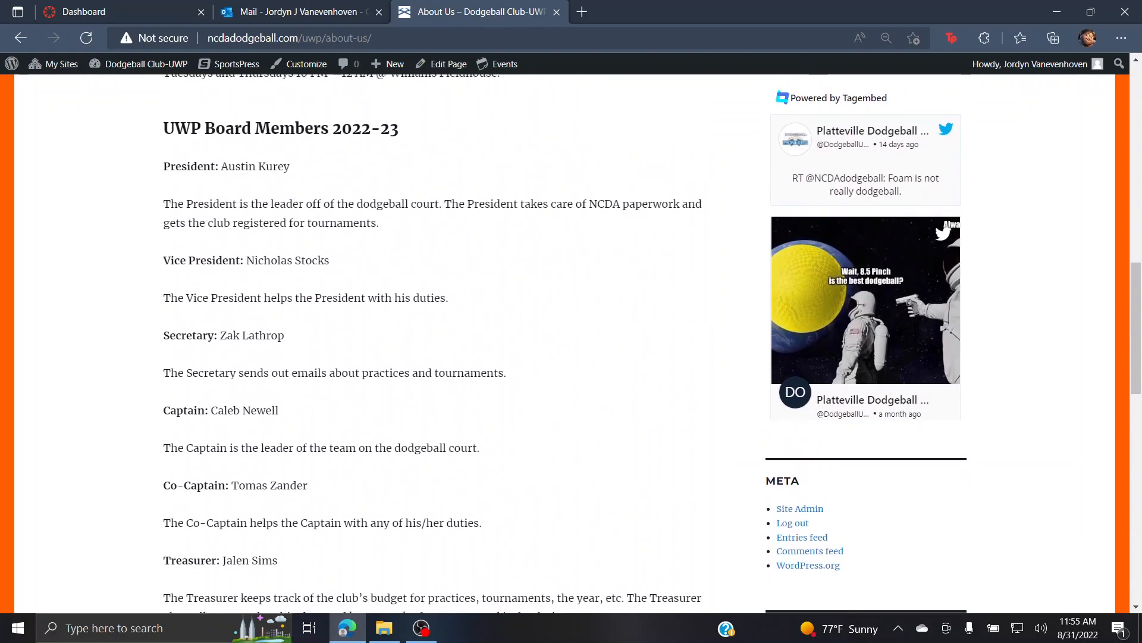
scroll(572, 345, "up", 13)
scroll(571, 345, "down", 15)
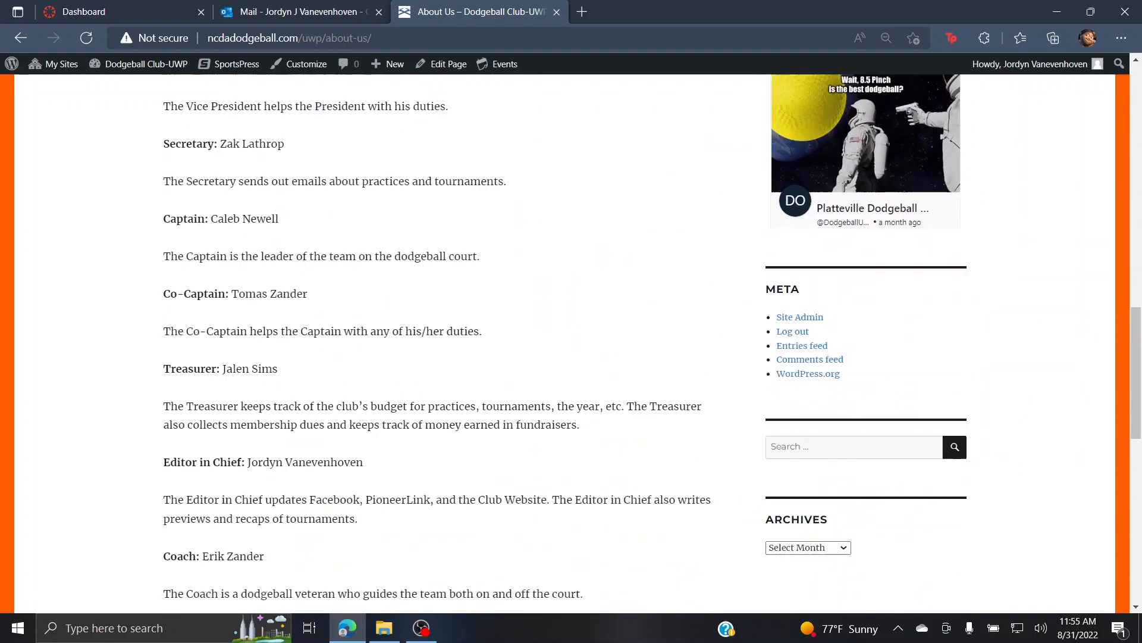
scroll(572, 345, "down", 9)
left_click(172, 298)
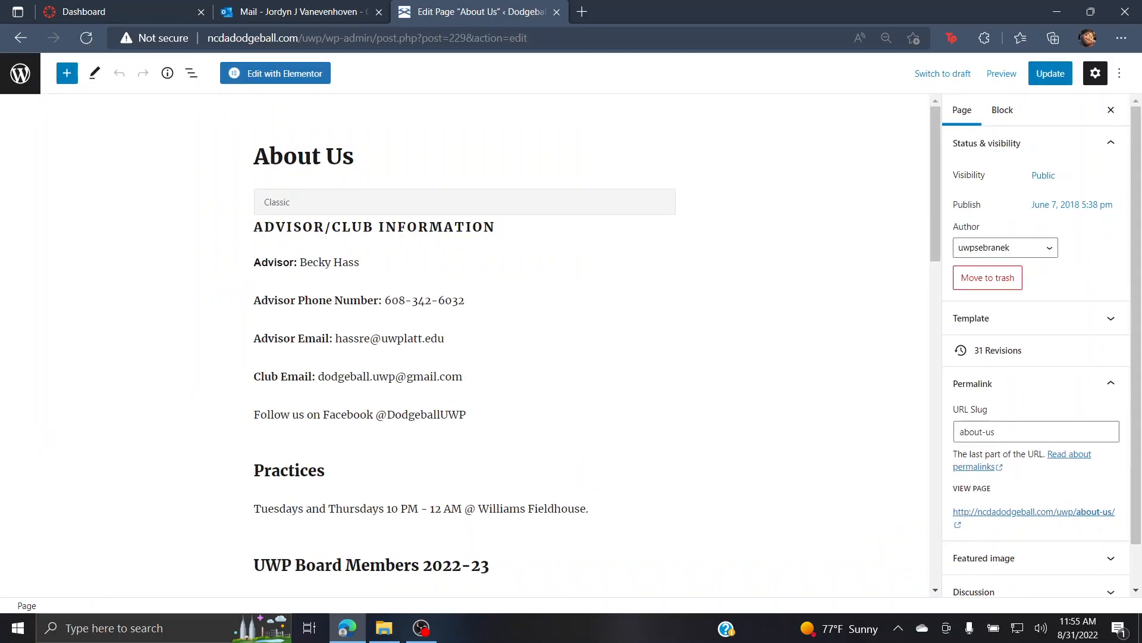
Step: Enter the Classic content block and put the caret at the end of the advisor line
left_click(289, 263)
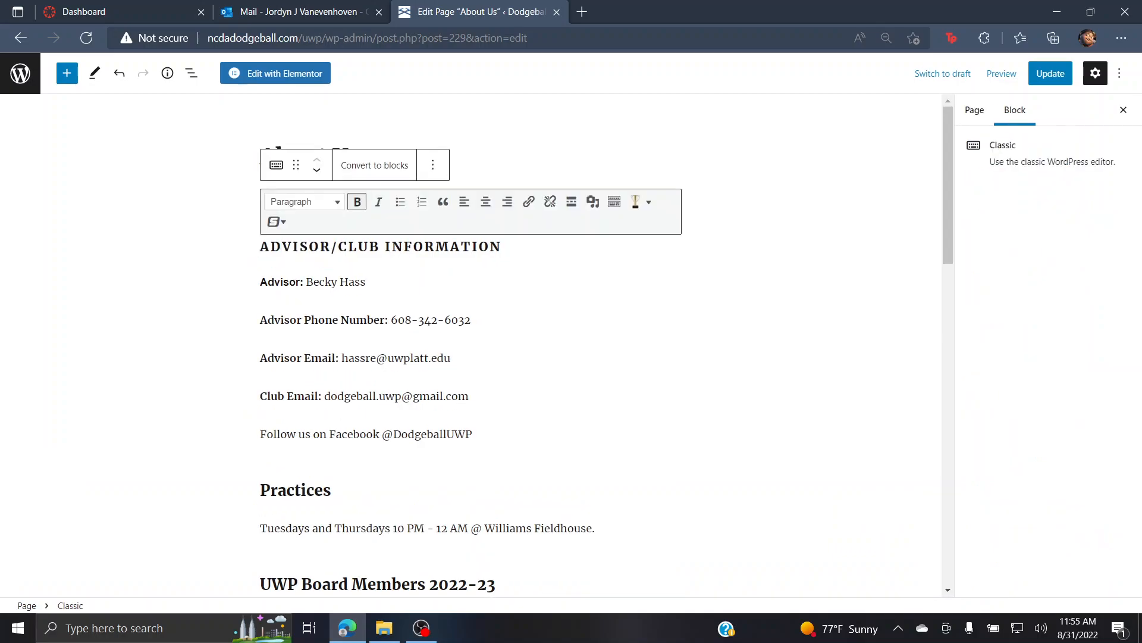
key("Escape")
left_click(355, 157)
left_click(266, 196)
left_click(506, 160)
left_click(288, 268)
left_click(313, 282)
left_click(320, 246)
left_click(366, 282)
Step: Make the selected advisor line Heading 1, then revert it to Paragraph
left_click_drag(367, 282, 260, 282)
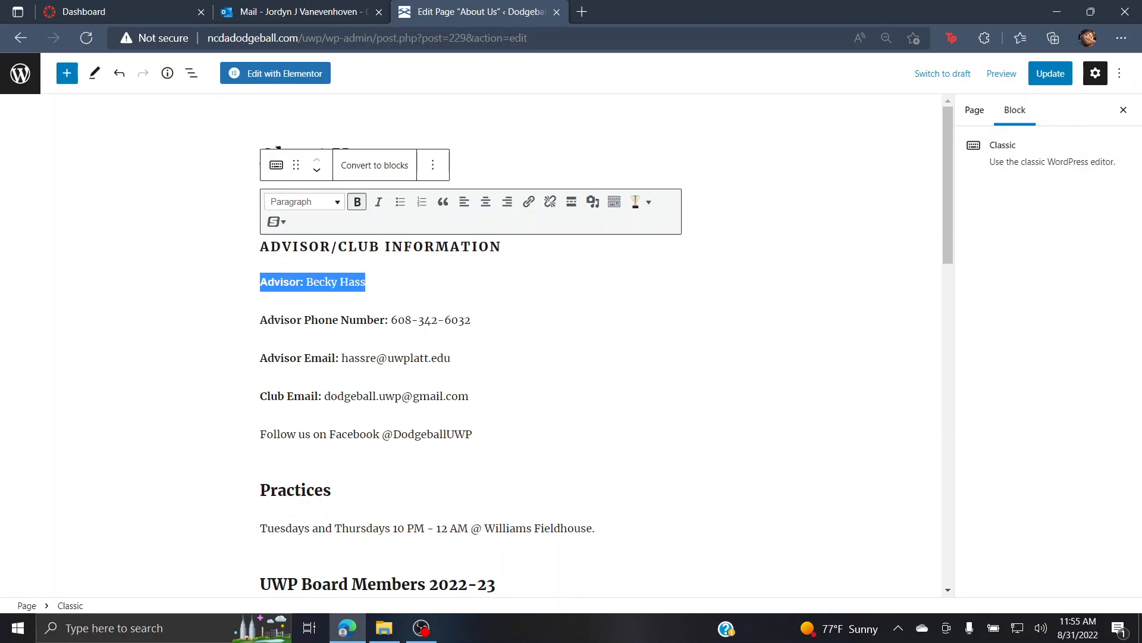
left_click(304, 201)
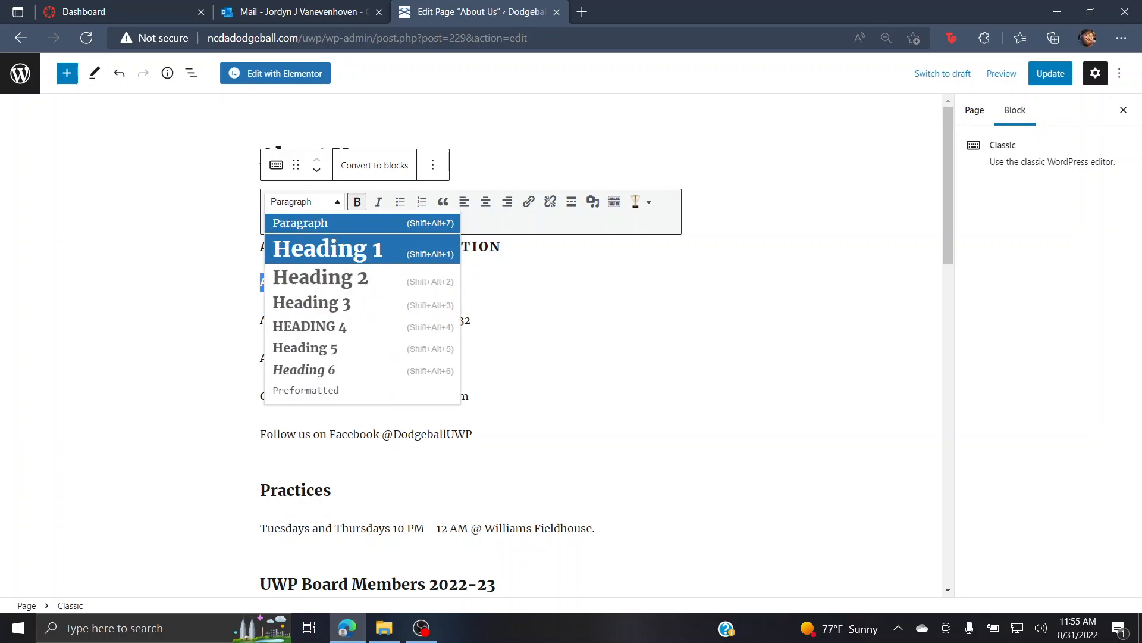
left_click(328, 248)
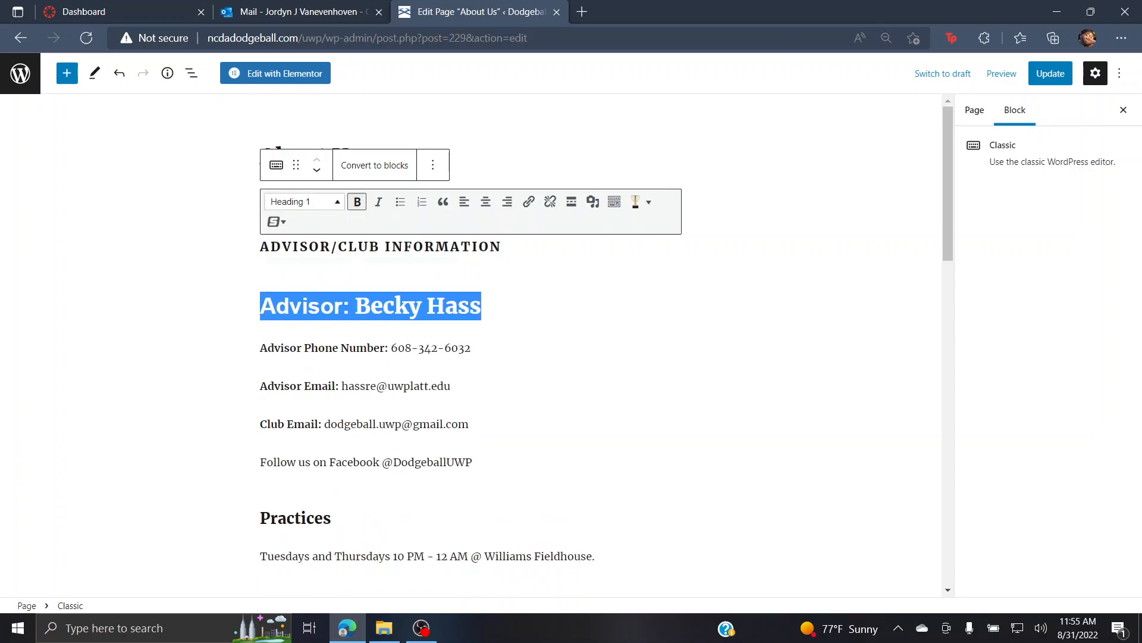
left_click(304, 201)
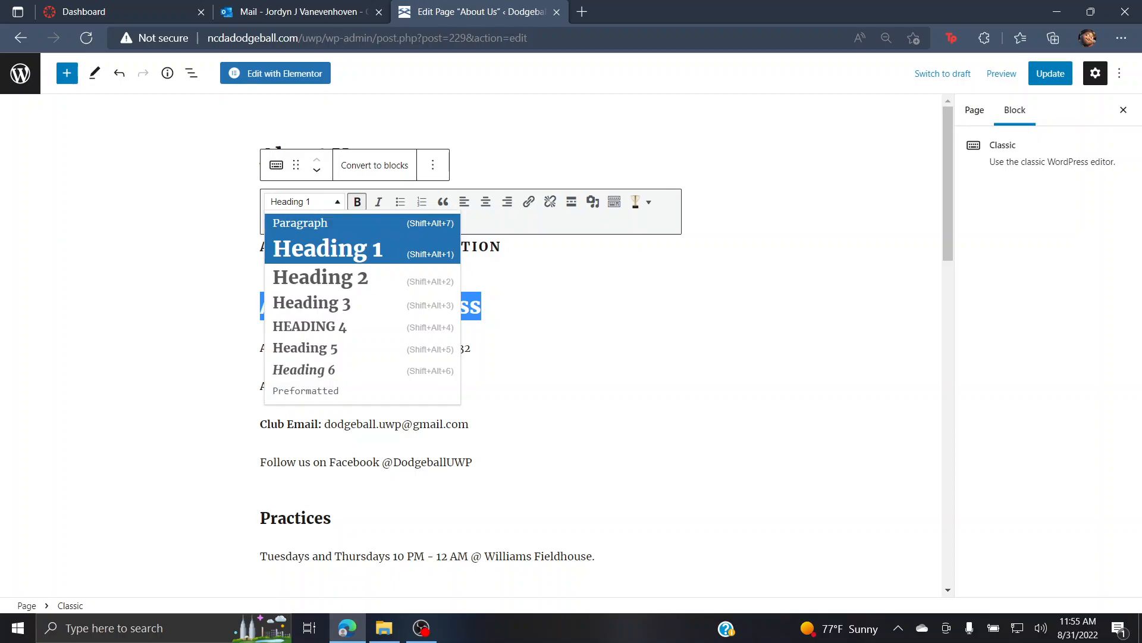
left_click(315, 223)
left_click(761, 268)
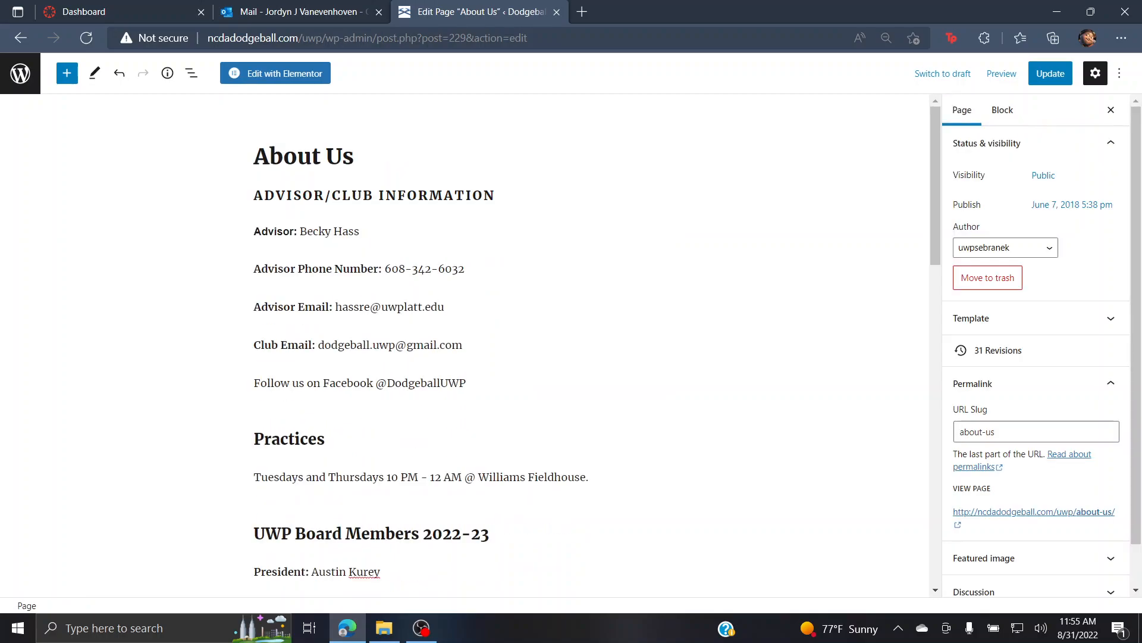
Step: Add a Classic block at the page bottom reading 'Hello', formatted as Heading 2
scroll(589, 345, "down", 15)
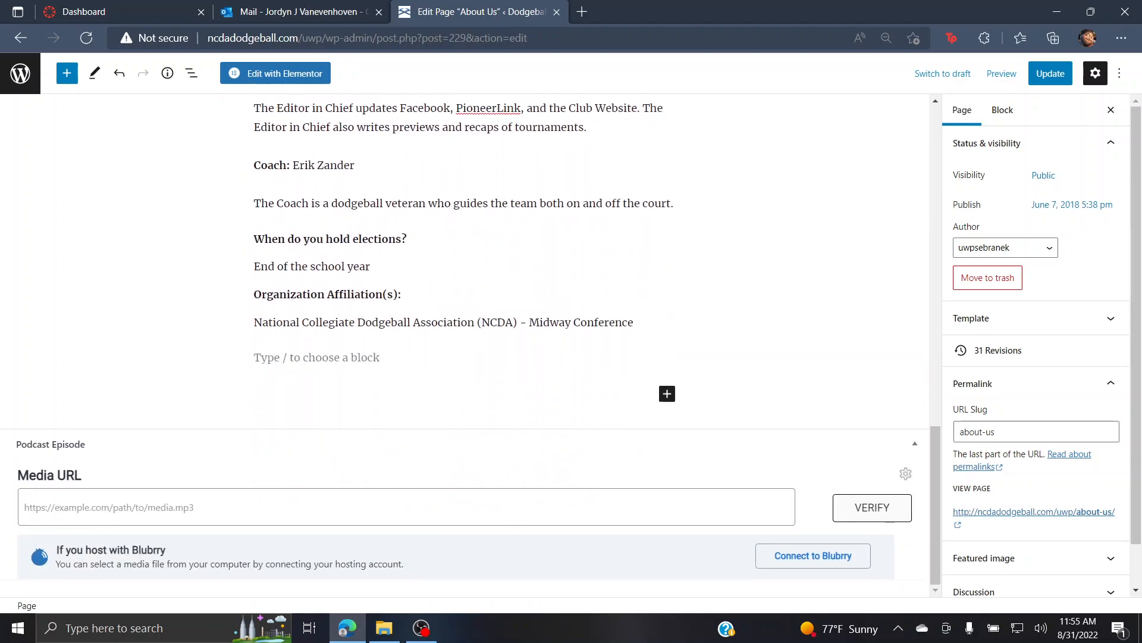
left_click(667, 393)
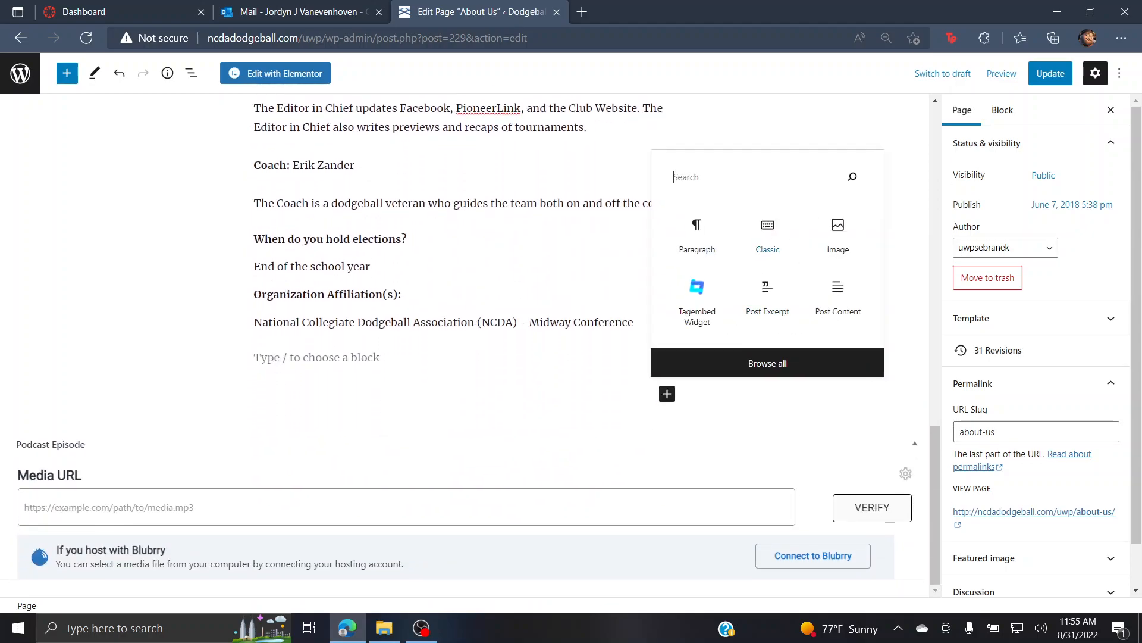
left_click(768, 235)
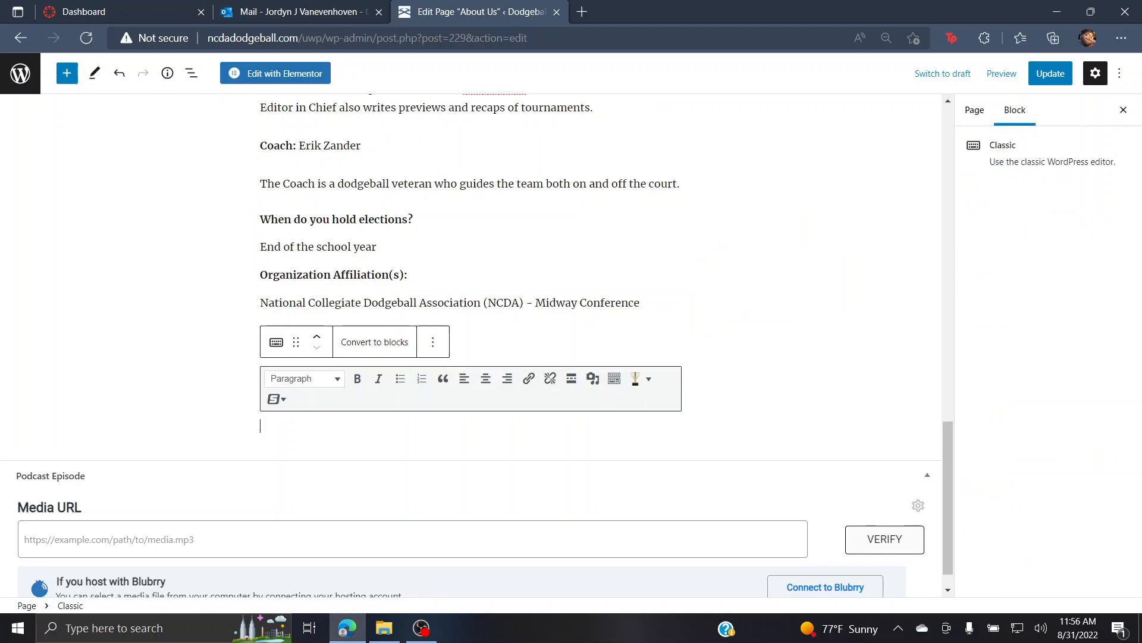
type("Hello")
left_click(303, 378)
left_click(320, 454)
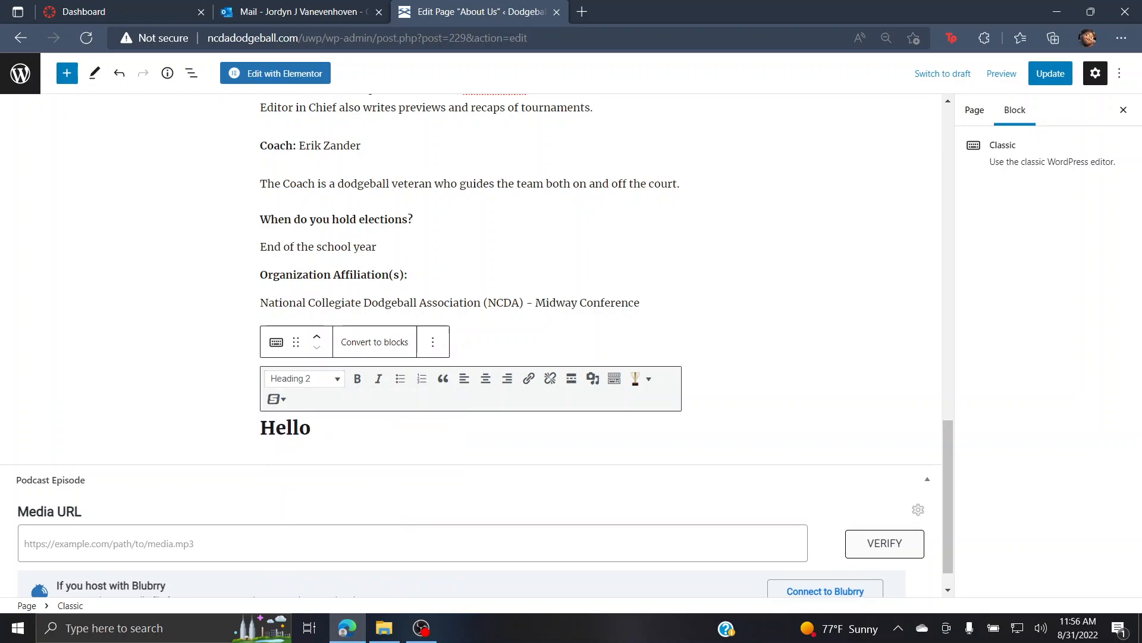
Step: Make the Hello heading italic
left_click(379, 378)
left_click_drag(312, 428, 260, 429)
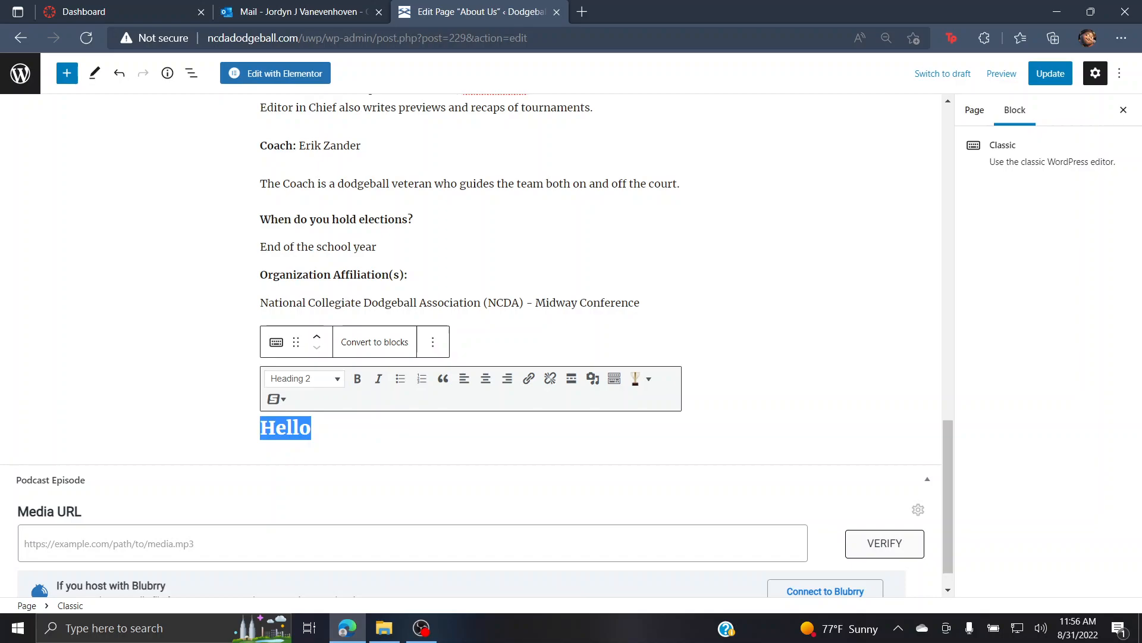
left_click(378, 379)
left_click(761, 375)
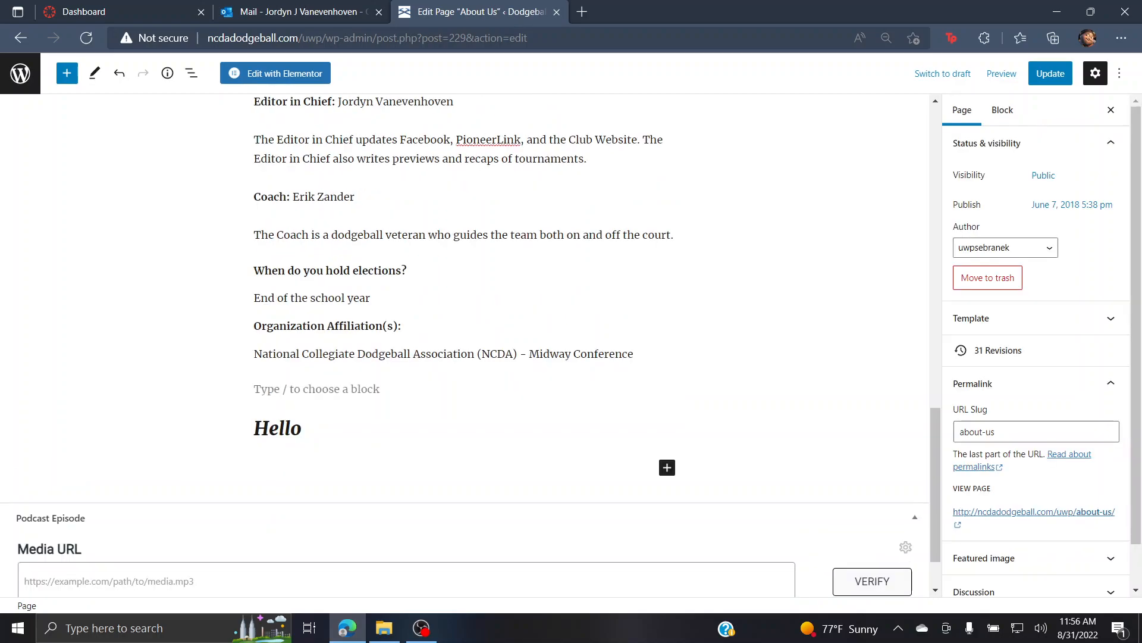
left_click(290, 428)
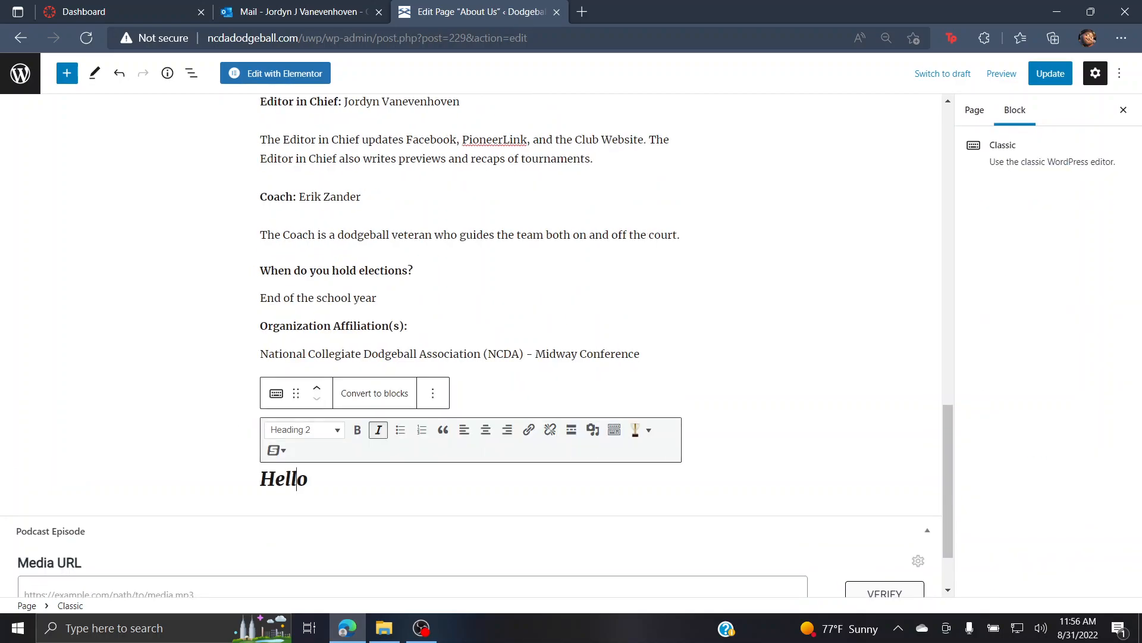
left_click(762, 381)
left_click(399, 378)
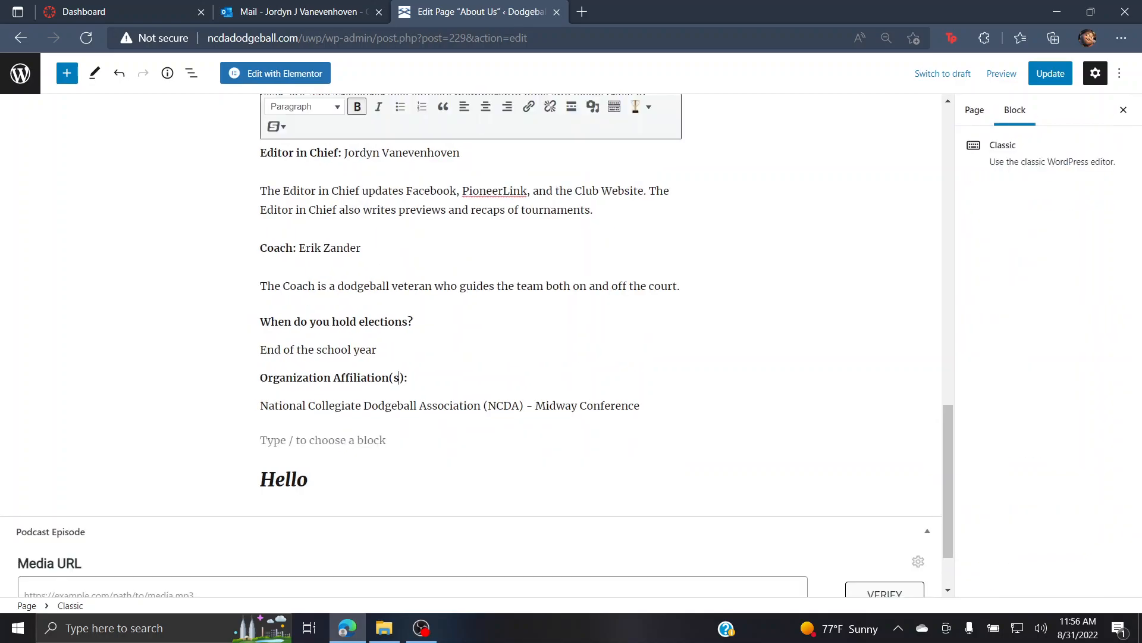
left_click(309, 479)
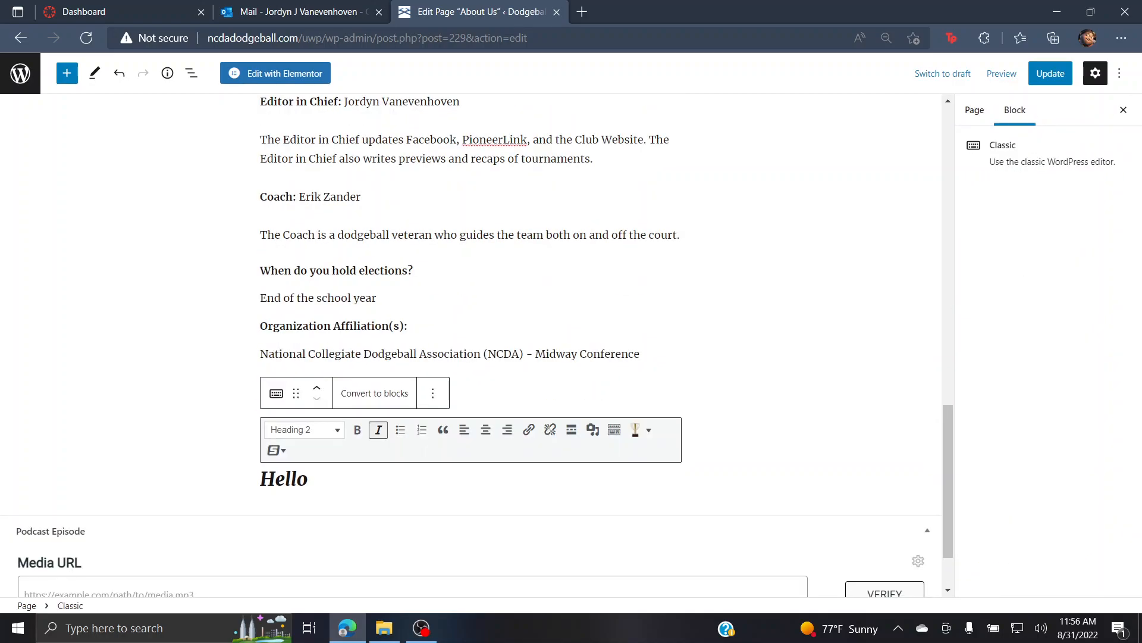
left_click(761, 381)
left_click(667, 518)
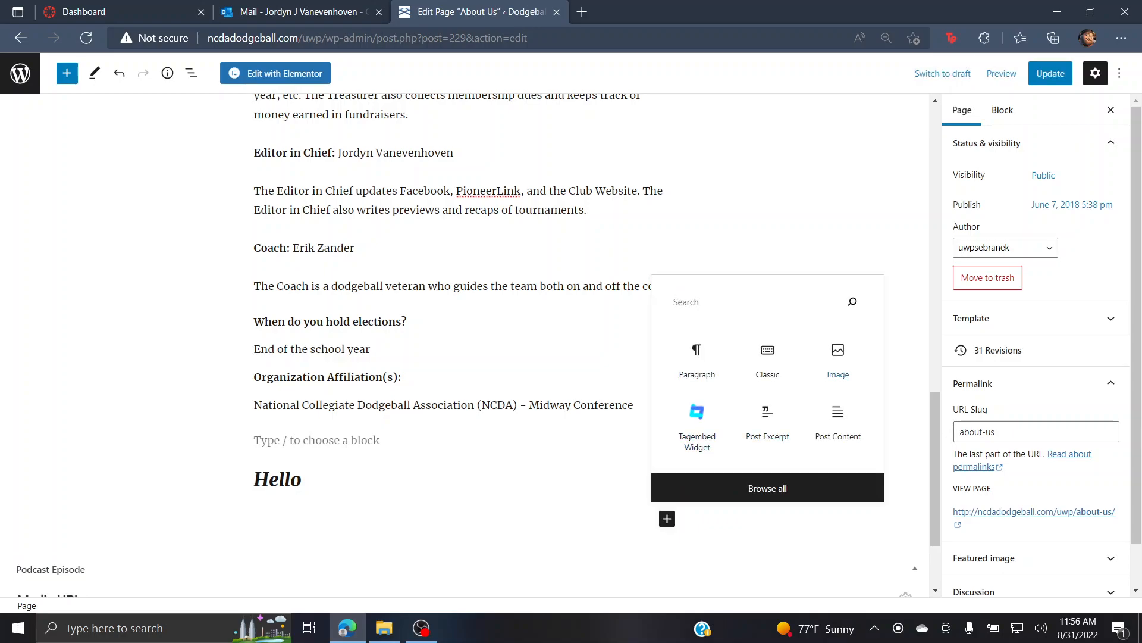
Step: Insert an empty Image block below Hello, then scroll back up to the board members list
left_click(838, 357)
scroll(833, 357, "down", 4)
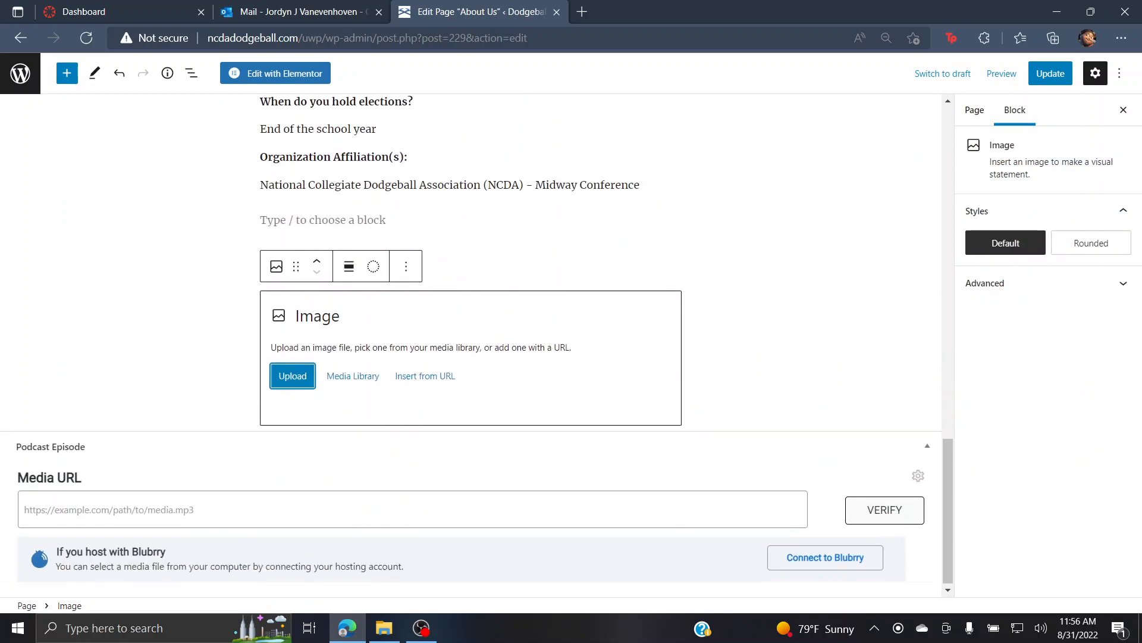
left_click(833, 357)
left_click(667, 450)
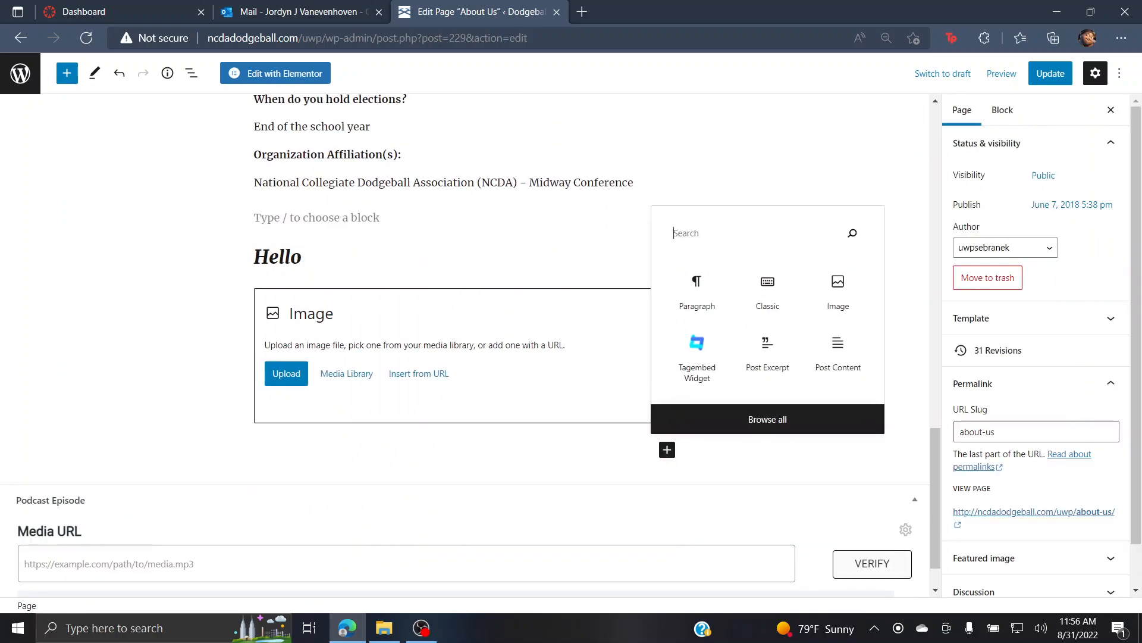
left_click(767, 419)
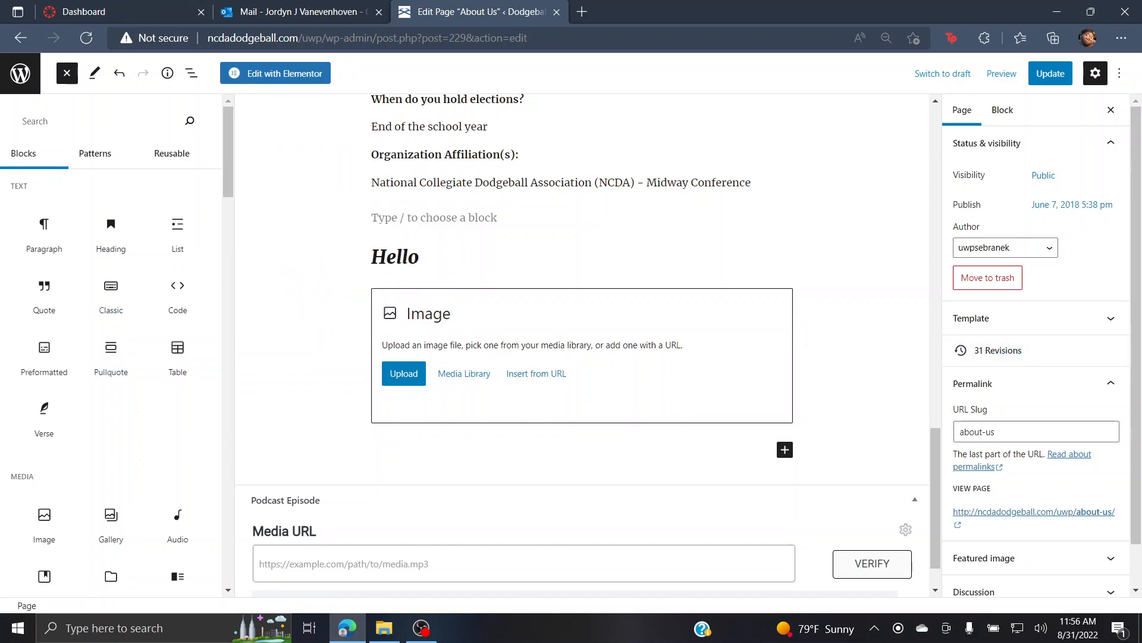
key("Escape")
scroll(465, 345, "up", 8)
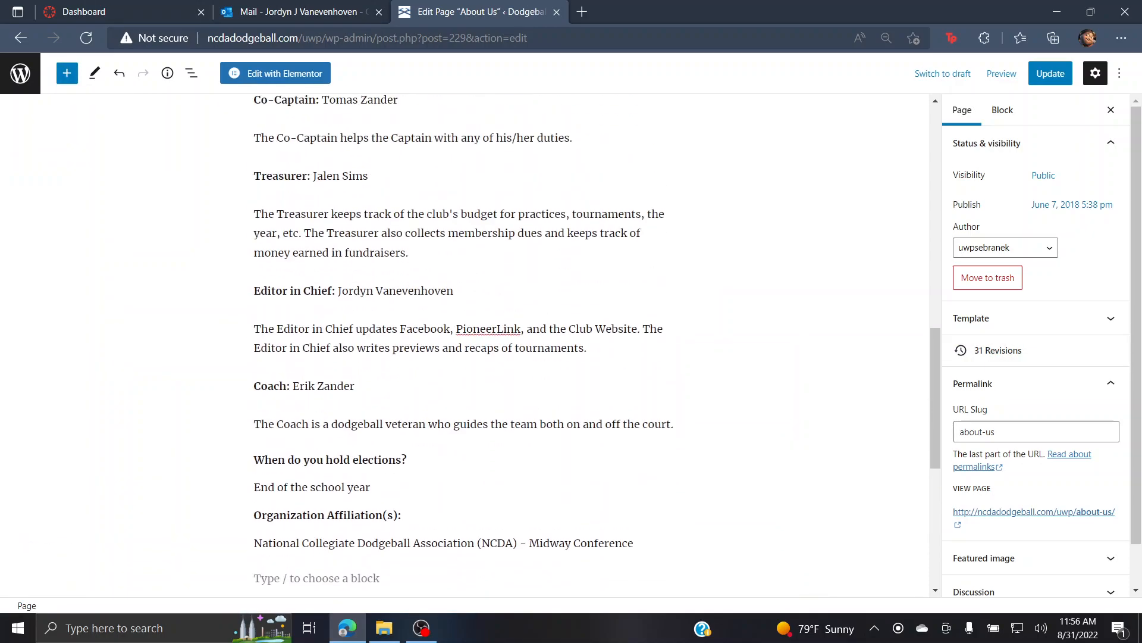
left_click(377, 342)
scroll(377, 342, "up", 6)
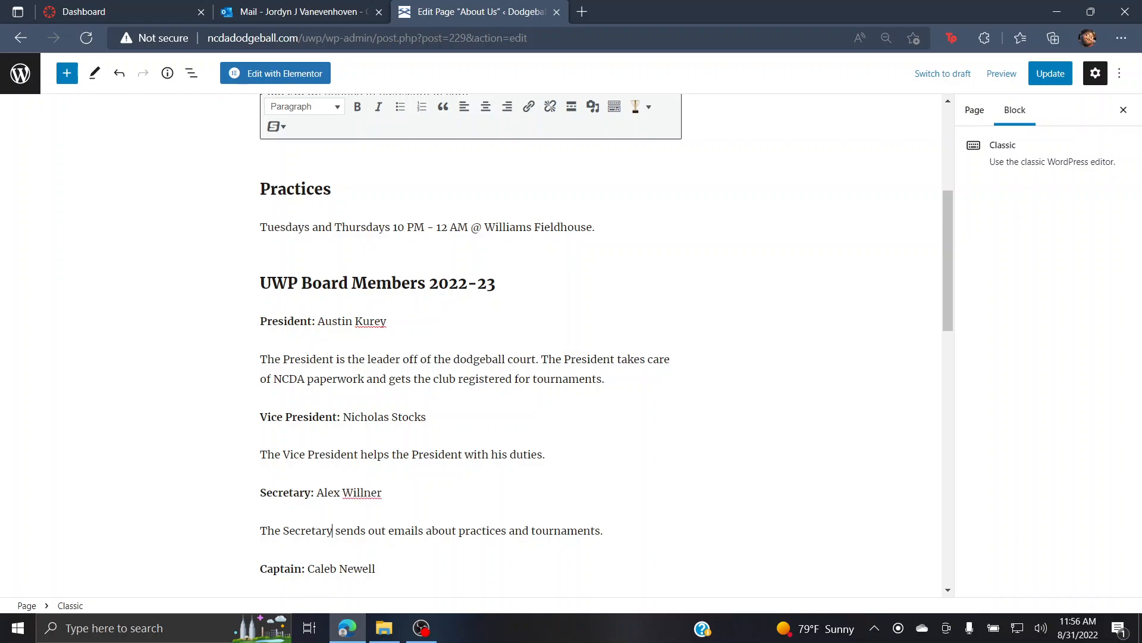
Step: Start a new empty paragraph directly below the Hello heading
scroll(415, 531, "down", 14)
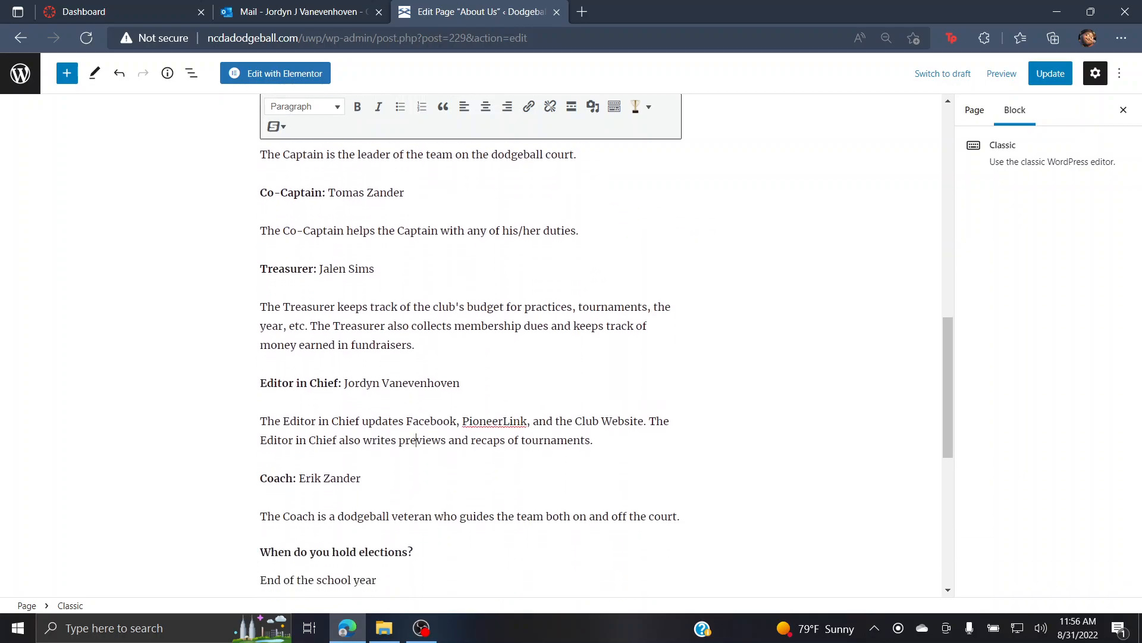
left_click(238, 351)
left_click(262, 291)
left_click(322, 368)
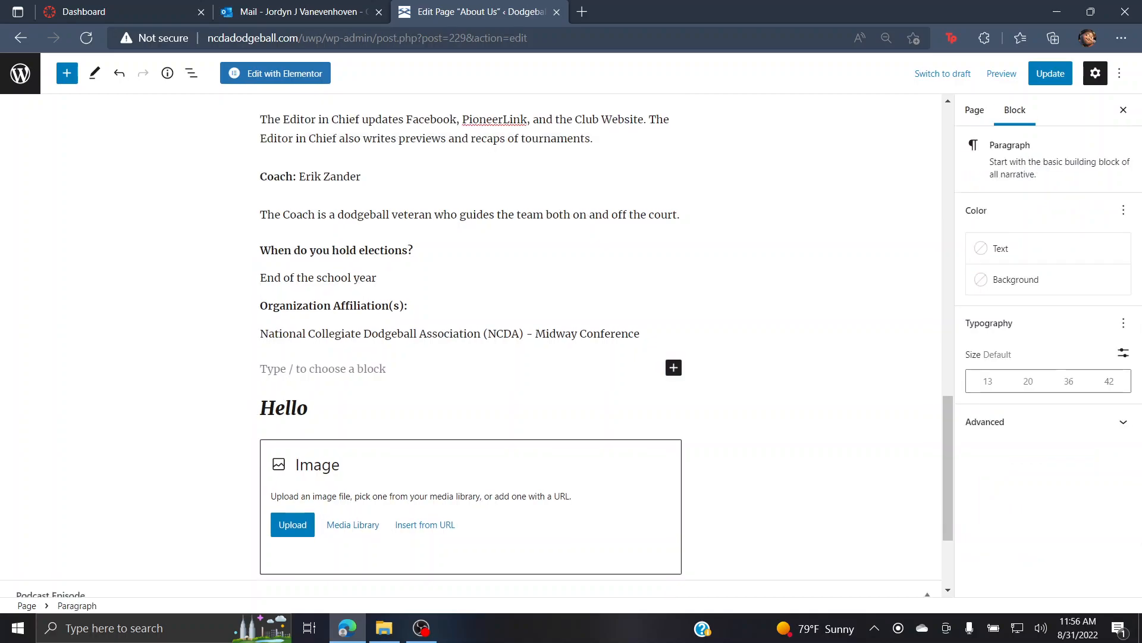
left_click(300, 408)
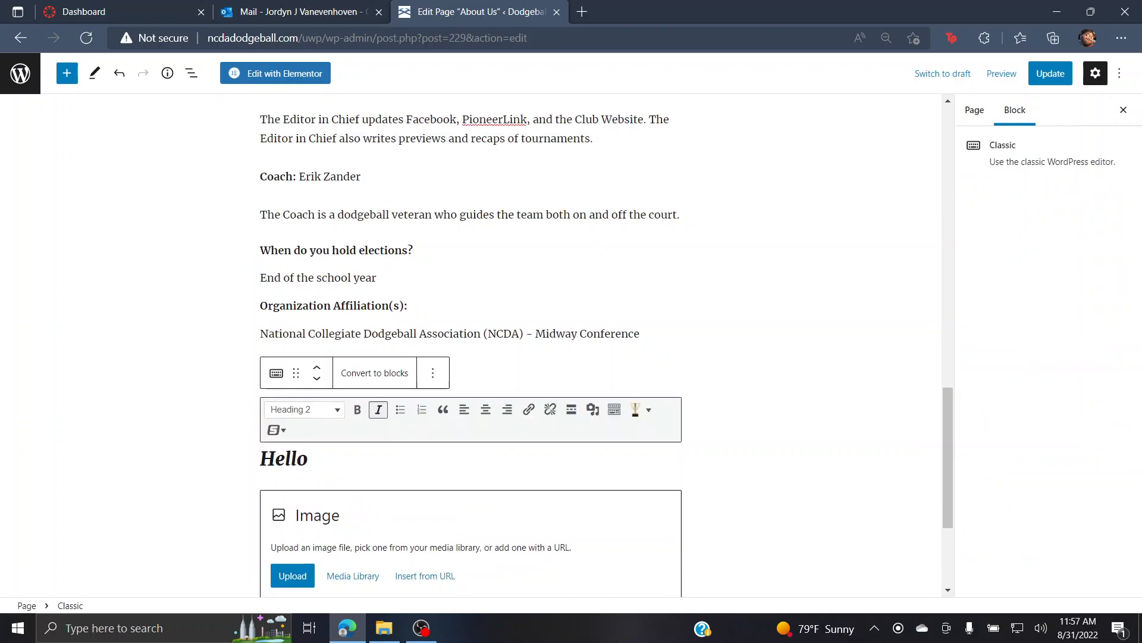
key("Return")
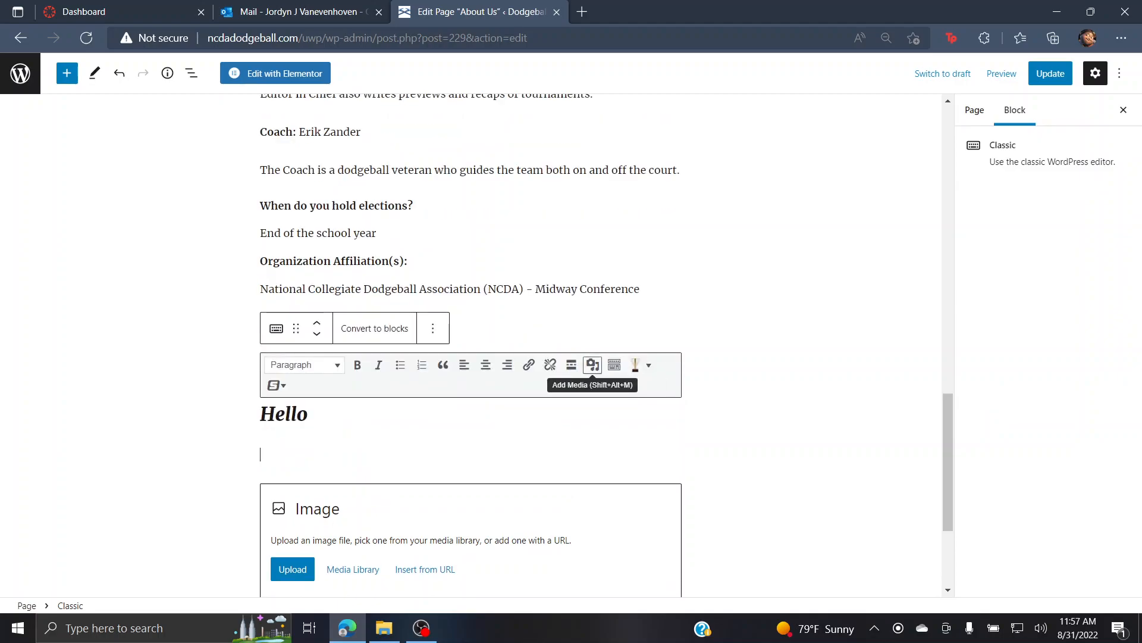
Step: Insert the team photo IMG_5060-scaled.jpg from the Media Library, abandoning an attempted new upload
left_click(593, 365)
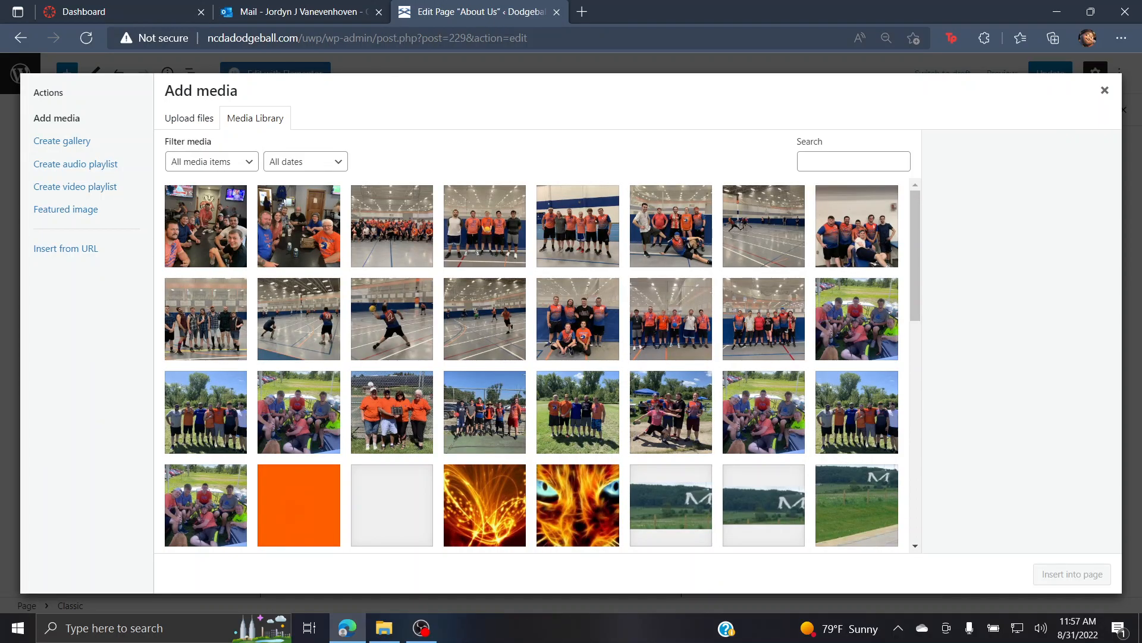
scroll(531, 365, "down", 10)
scroll(543, 365, "down", 3)
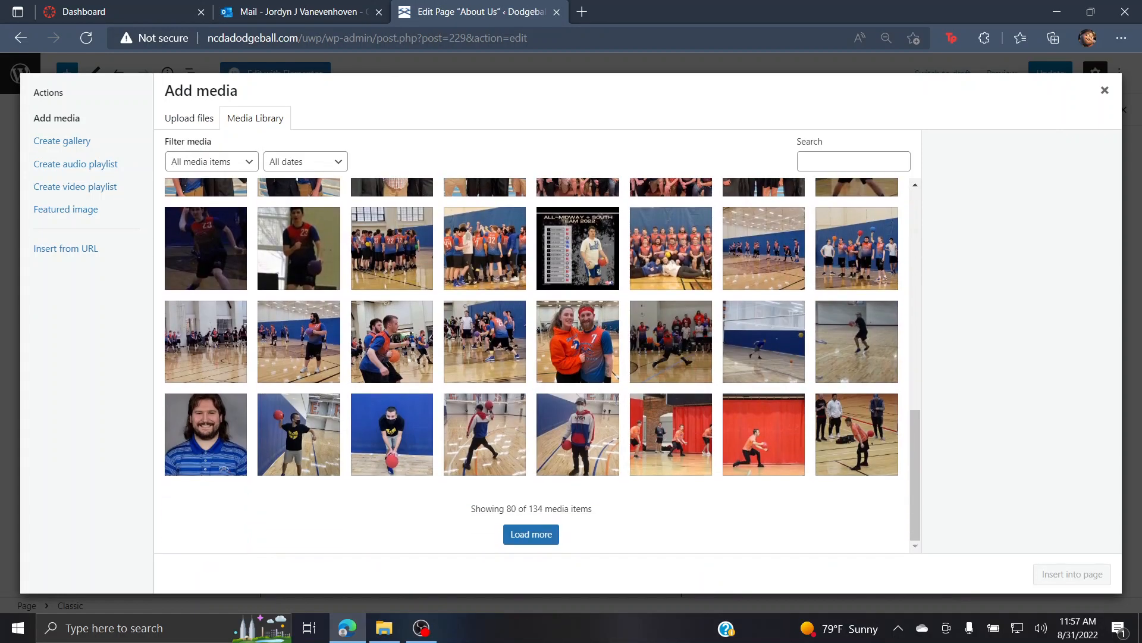
scroll(543, 365, "up", 12)
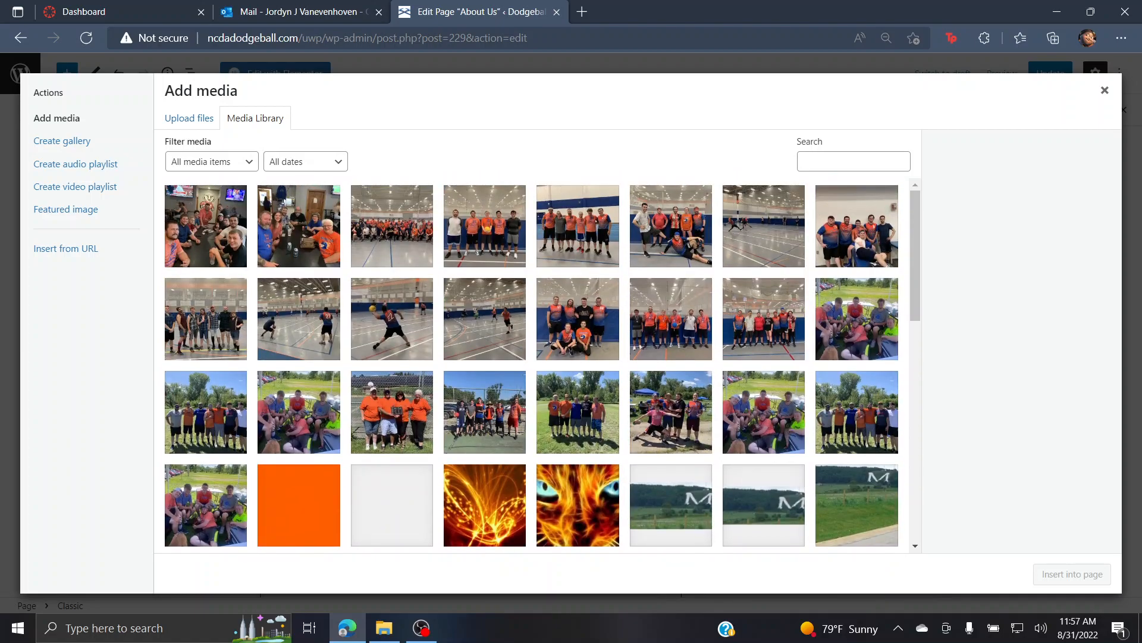
left_click(189, 118)
left_click(638, 329)
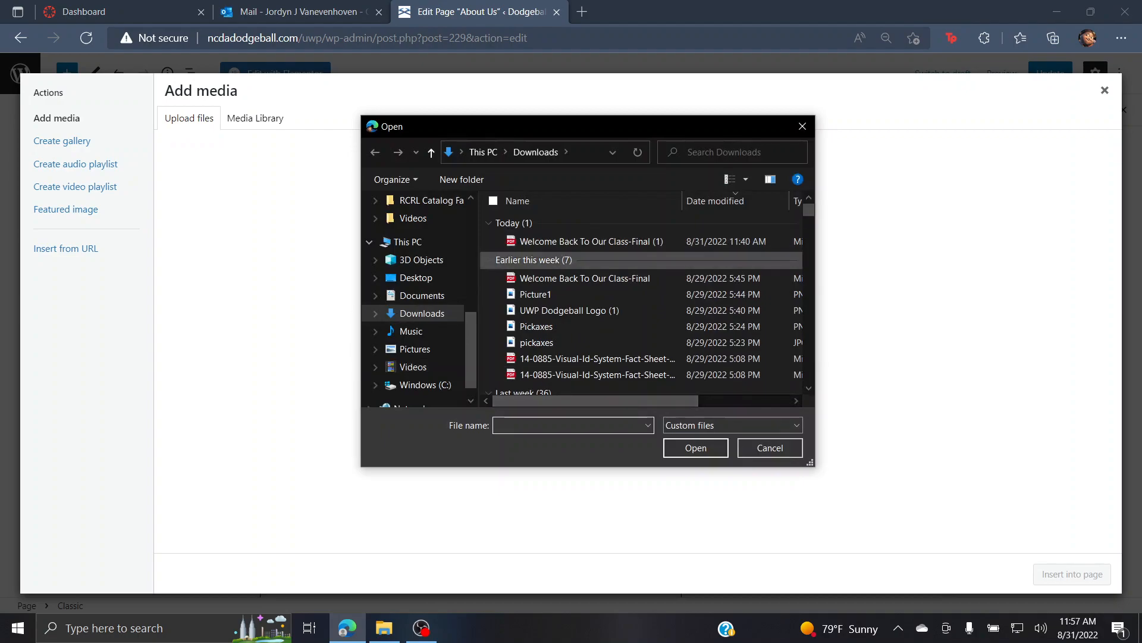
left_click(803, 126)
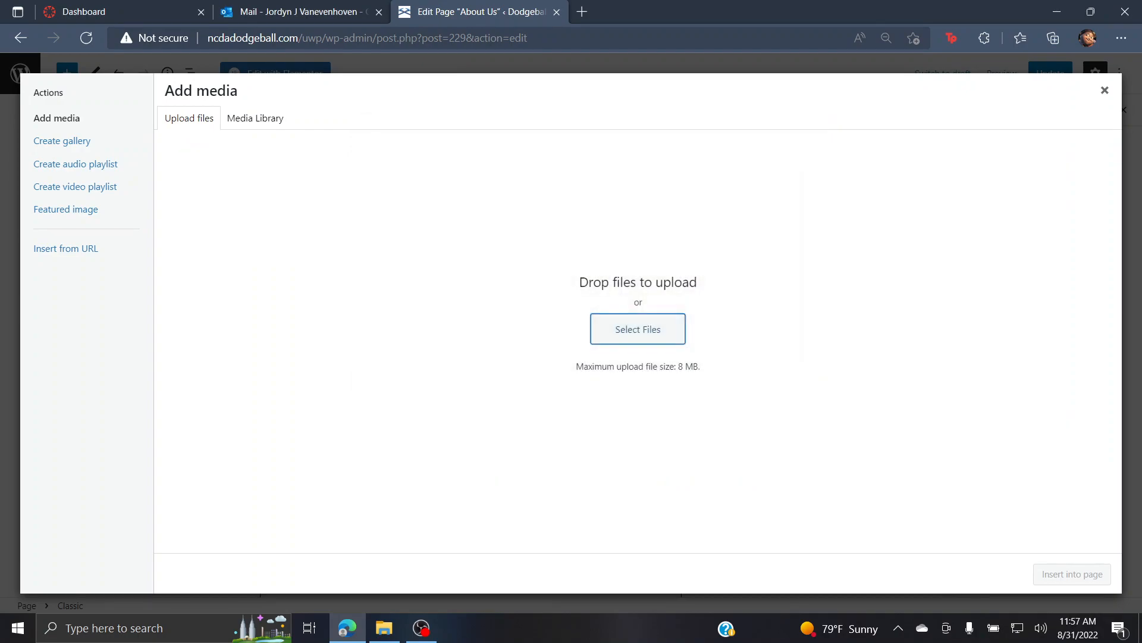
left_click(255, 119)
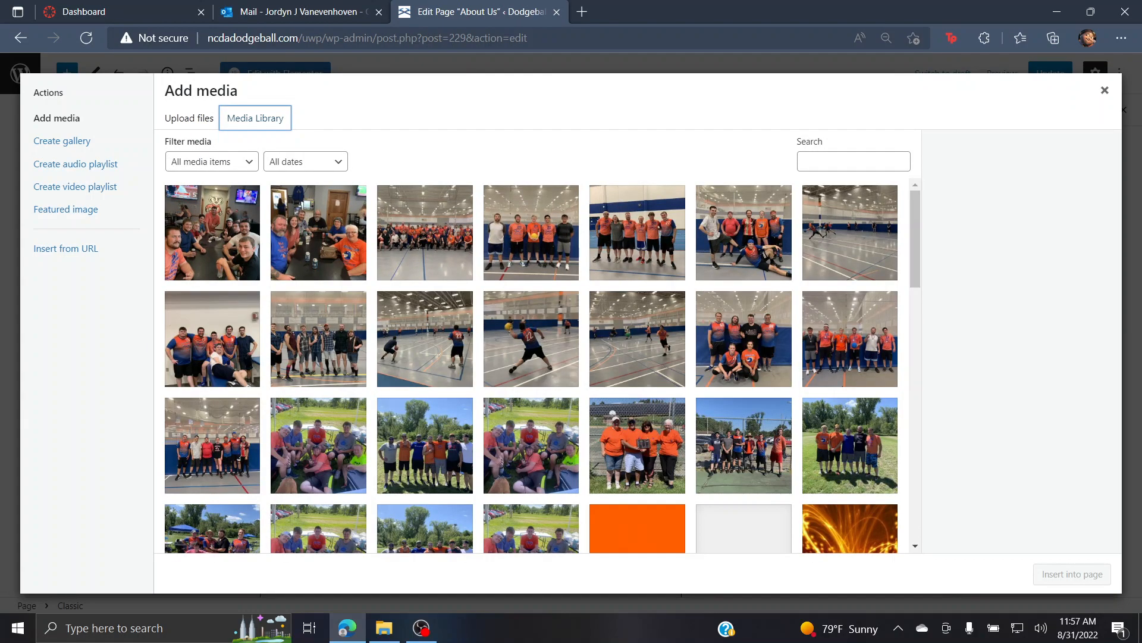
left_click(425, 233)
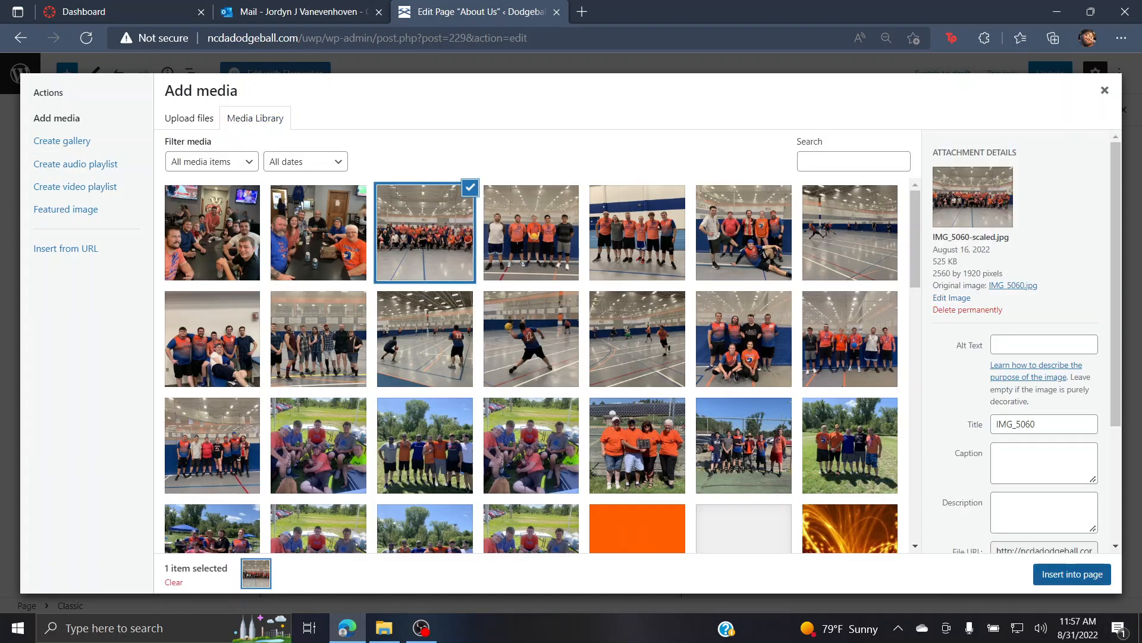
left_click(1072, 574)
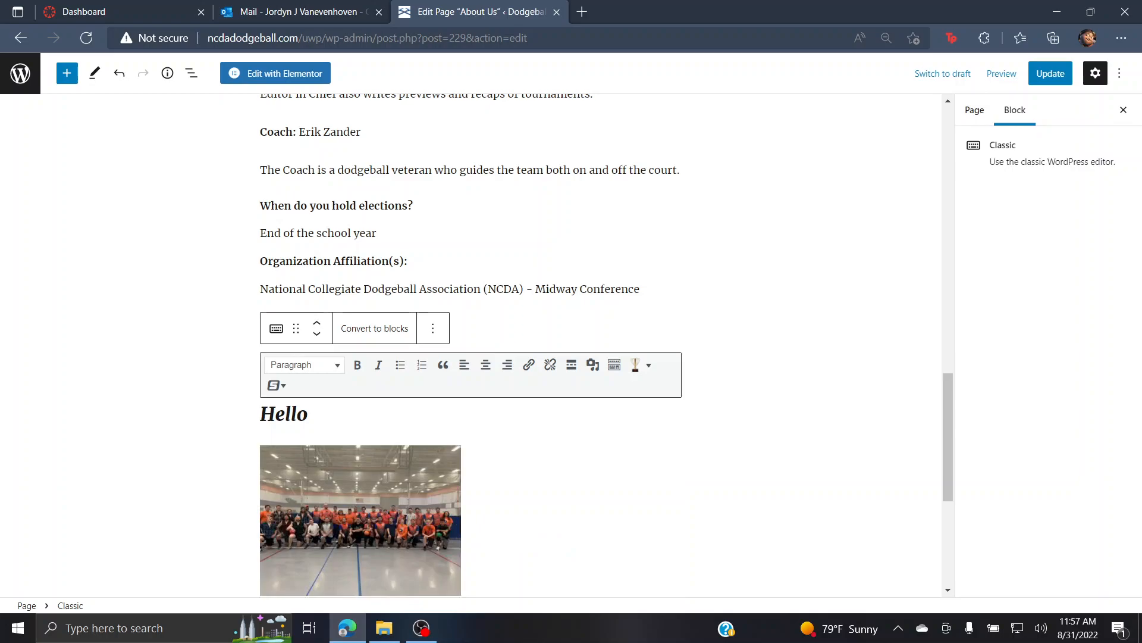
Step: Check the inserted team photo below the italic Hello heading
scroll(470, 357, "down", 5)
left_click(762, 369)
scroll(471, 357, "up", 4)
left_click(380, 420)
left_click(488, 440)
scroll(470, 357, "down", 4)
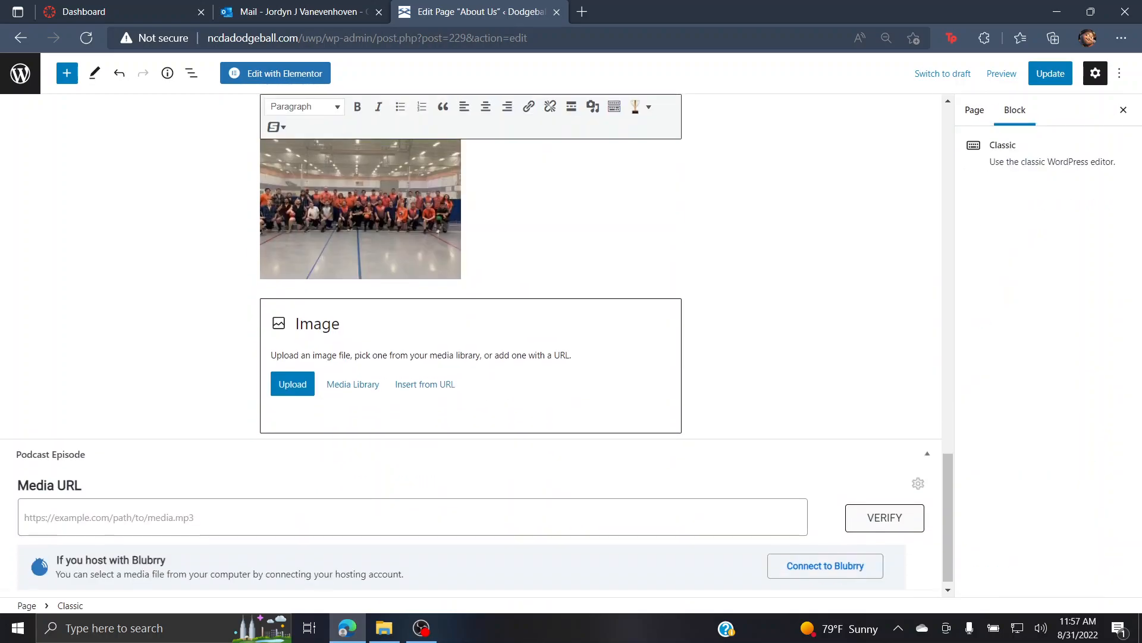
Step: Upload 'UWP Dodgeball Logo (1)' from Downloads into the empty Image block
left_click(292, 375)
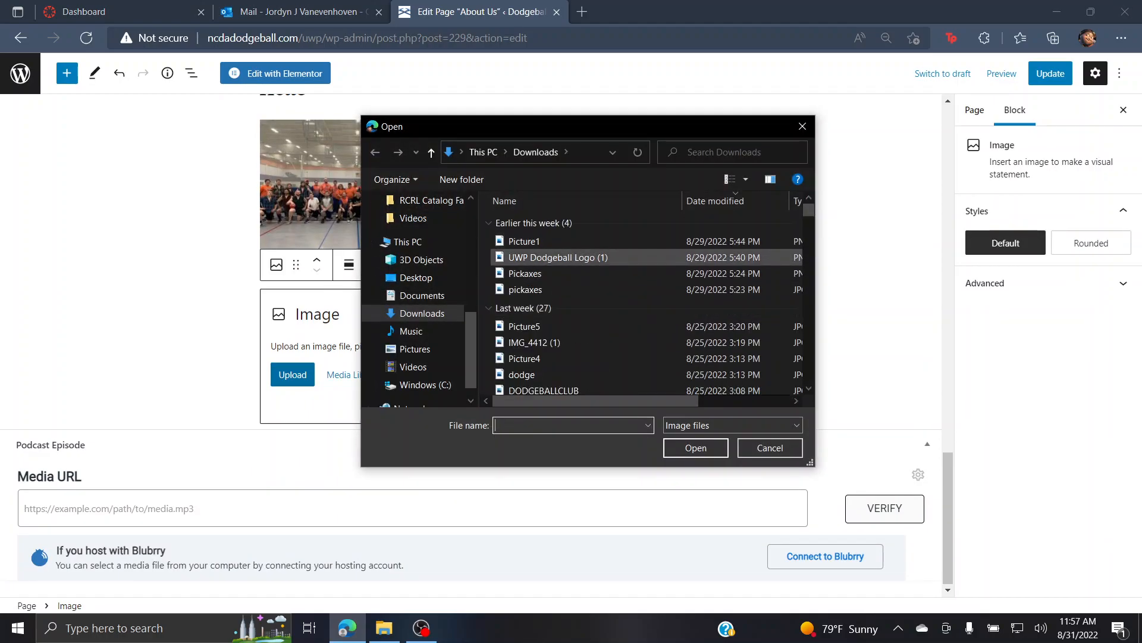
left_click(559, 257)
left_click(696, 447)
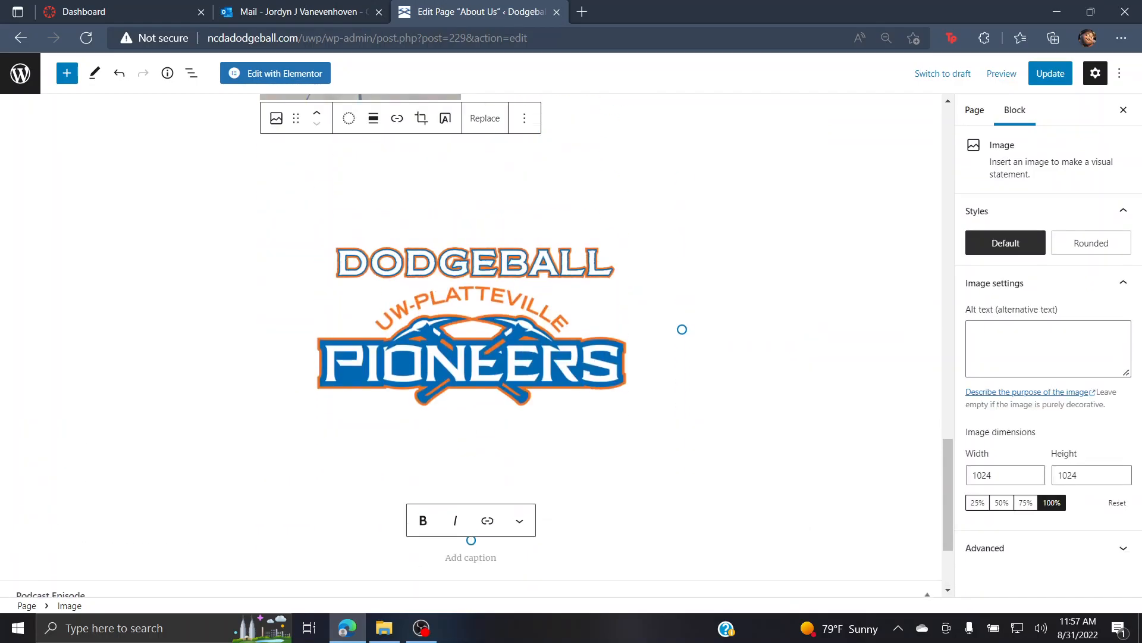
left_click(773, 333)
scroll(774, 334, "up", 2)
left_click(572, 380)
left_click(773, 333)
Step: Review the team photo once more and scroll back to the top of the page
scroll(589, 345, "up", 9)
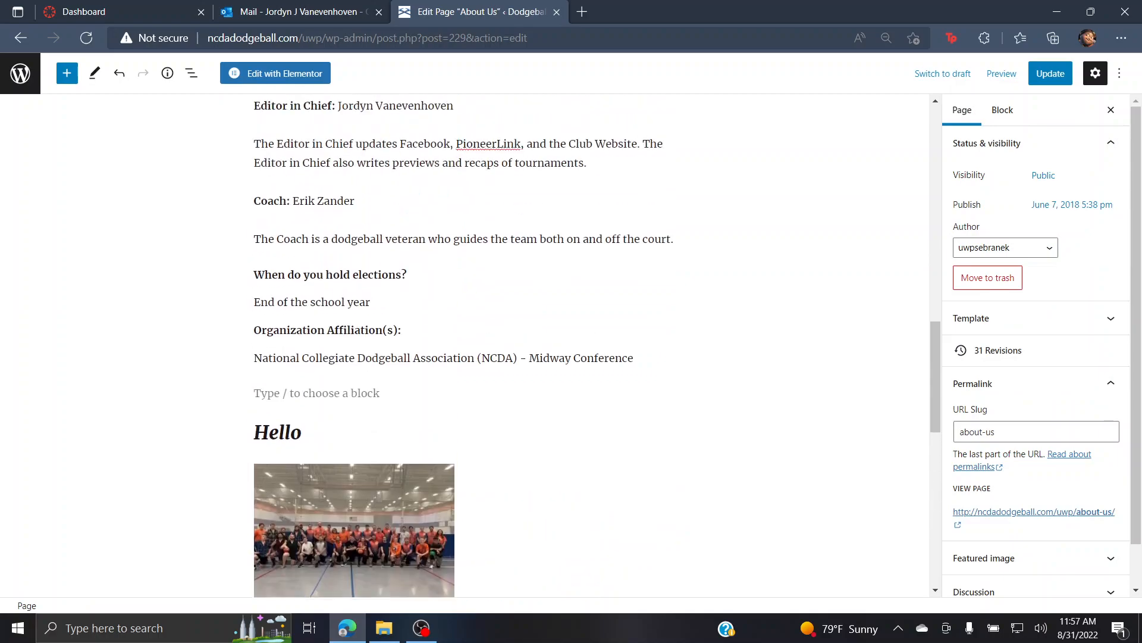
scroll(589, 345, "down", 10)
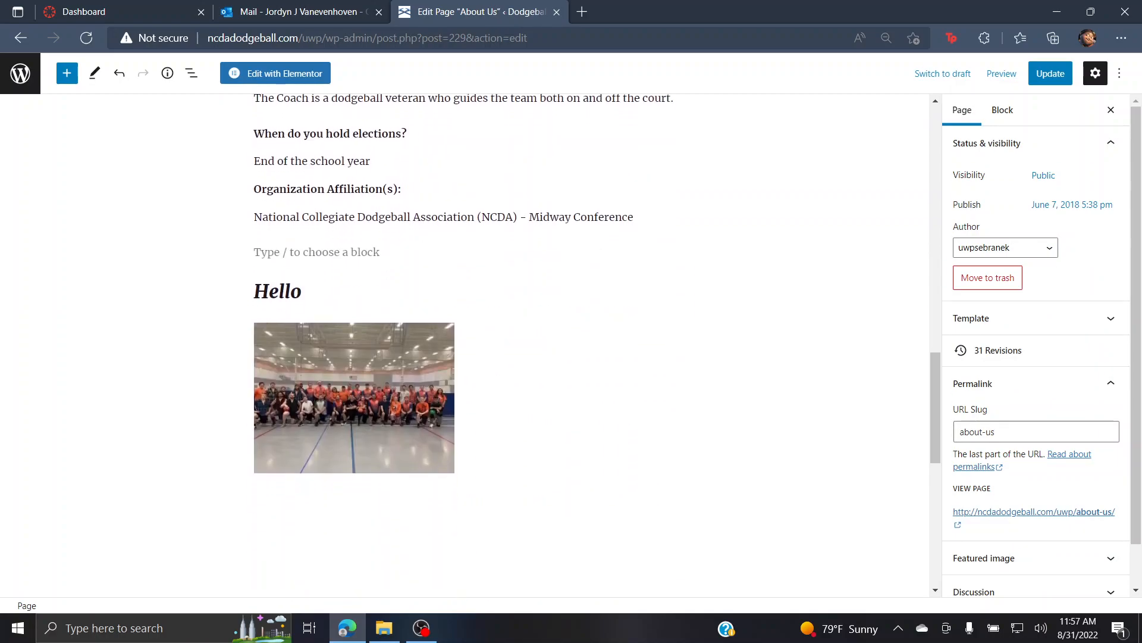
left_click(505, 209)
left_click(380, 160)
left_click(762, 309)
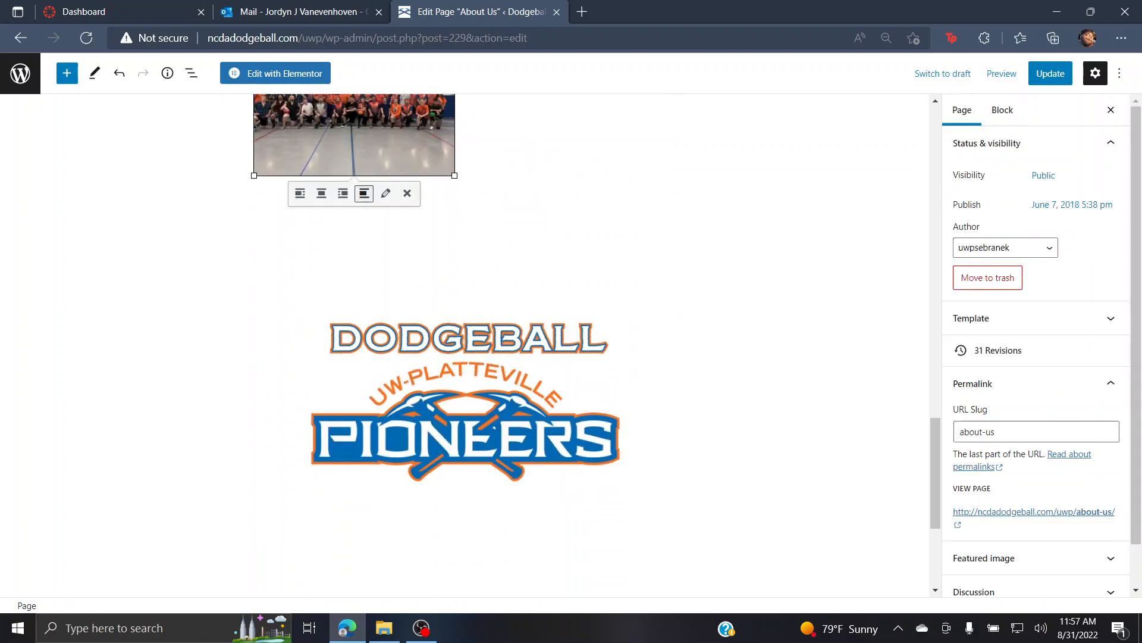
scroll(589, 333, "up", 6)
scroll(589, 345, "up", 20)
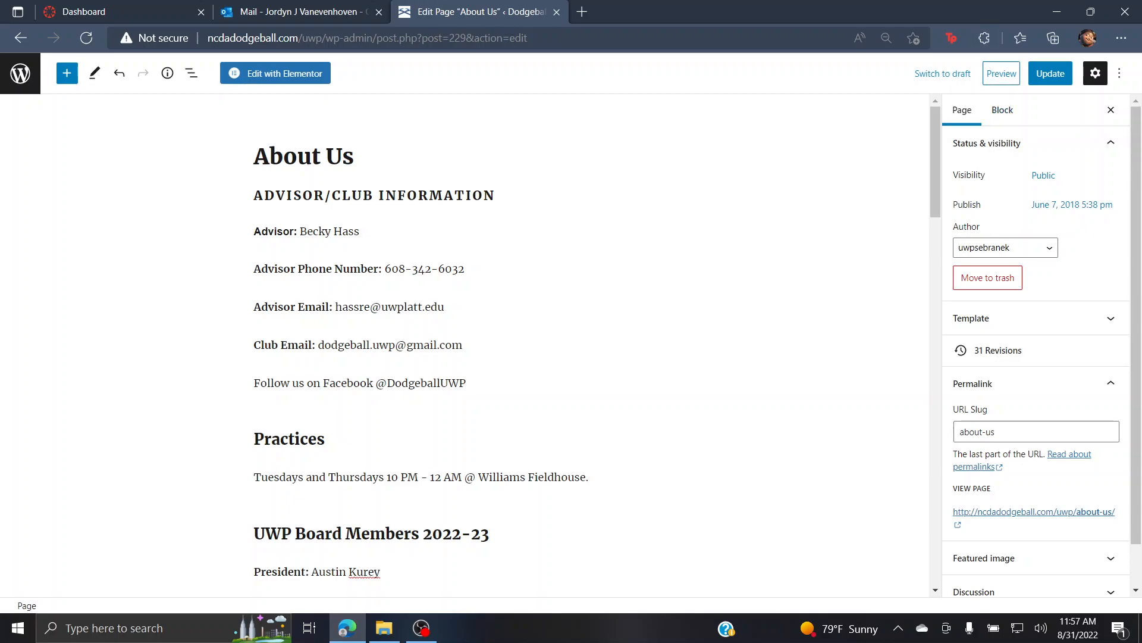
Step: Preview the About Us page in a new tab and scroll to Hello, photo and logo
left_click(1002, 74)
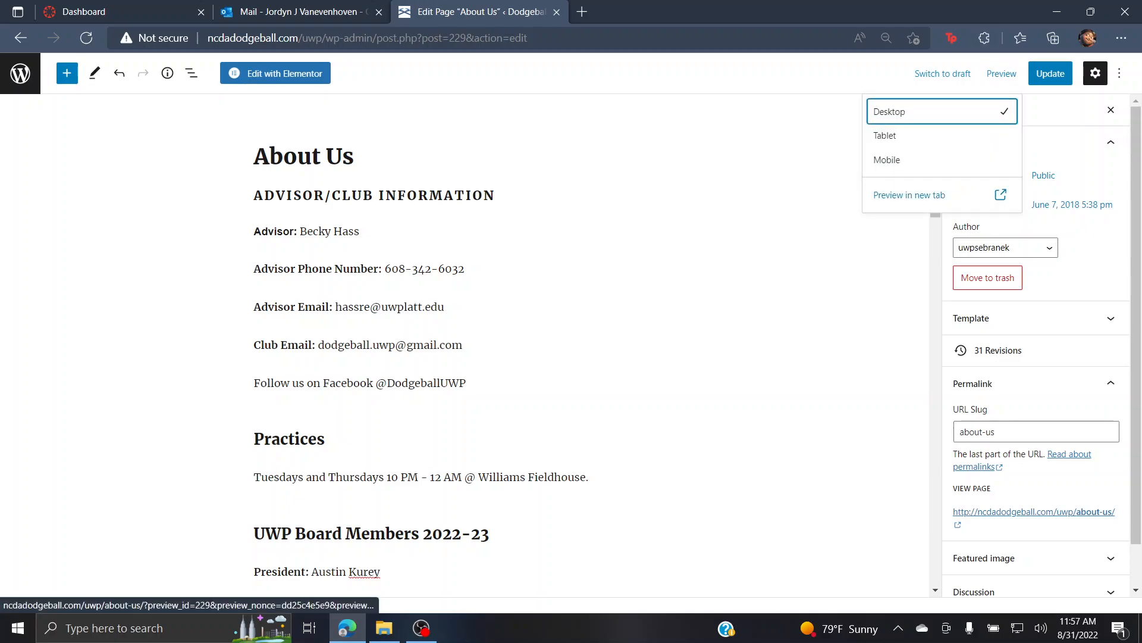
left_click(910, 195)
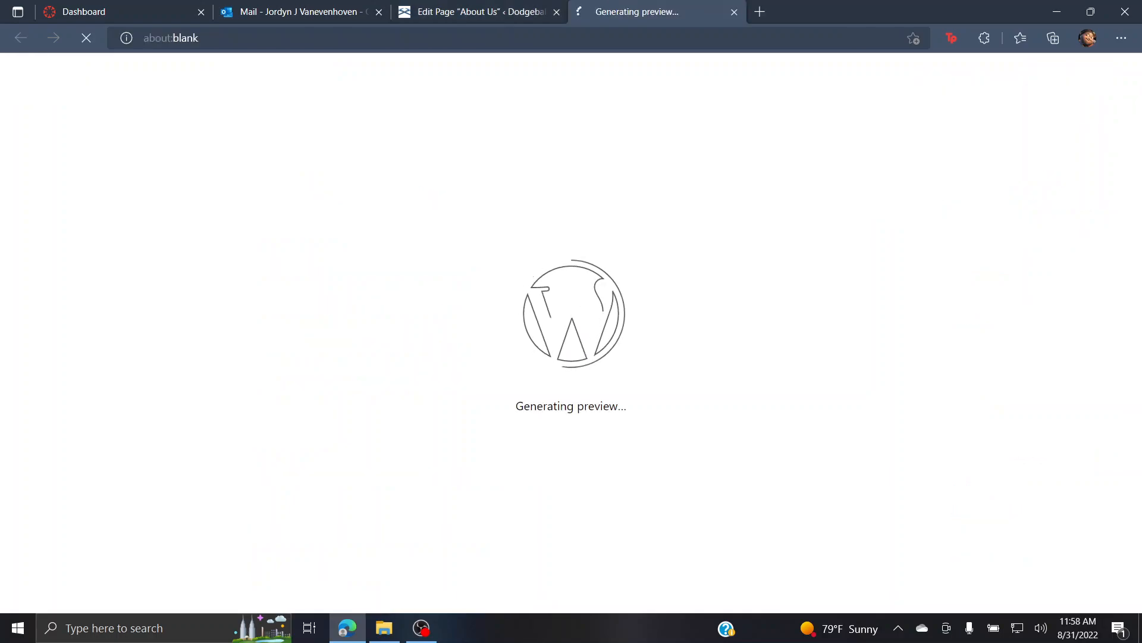
scroll(631, 179, "down", 10)
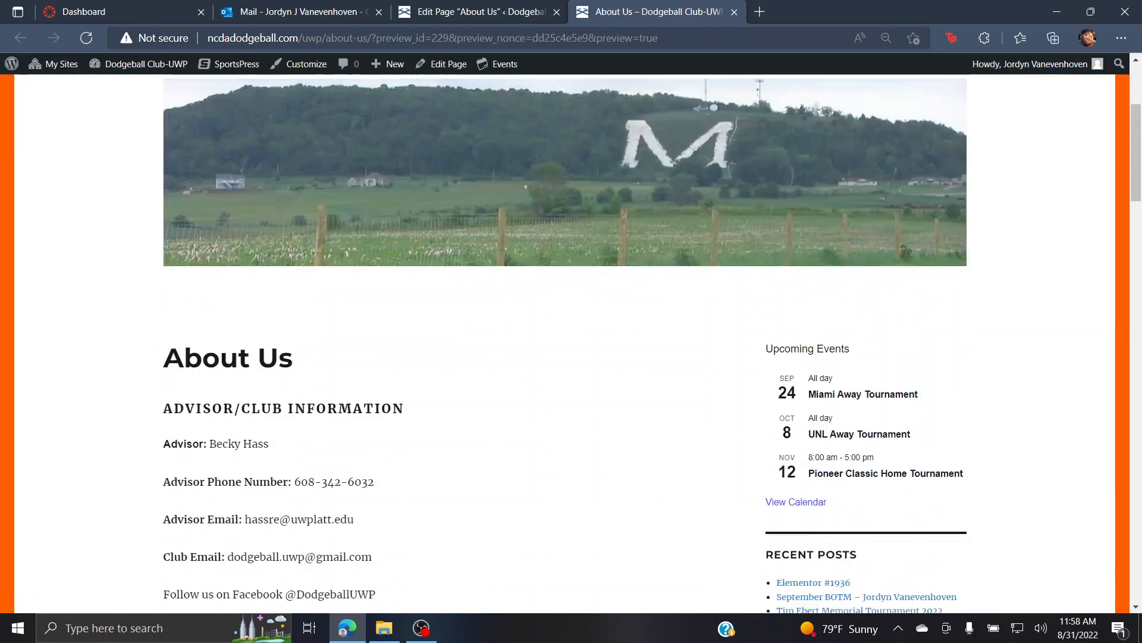
scroll(631, 346, "down", 15)
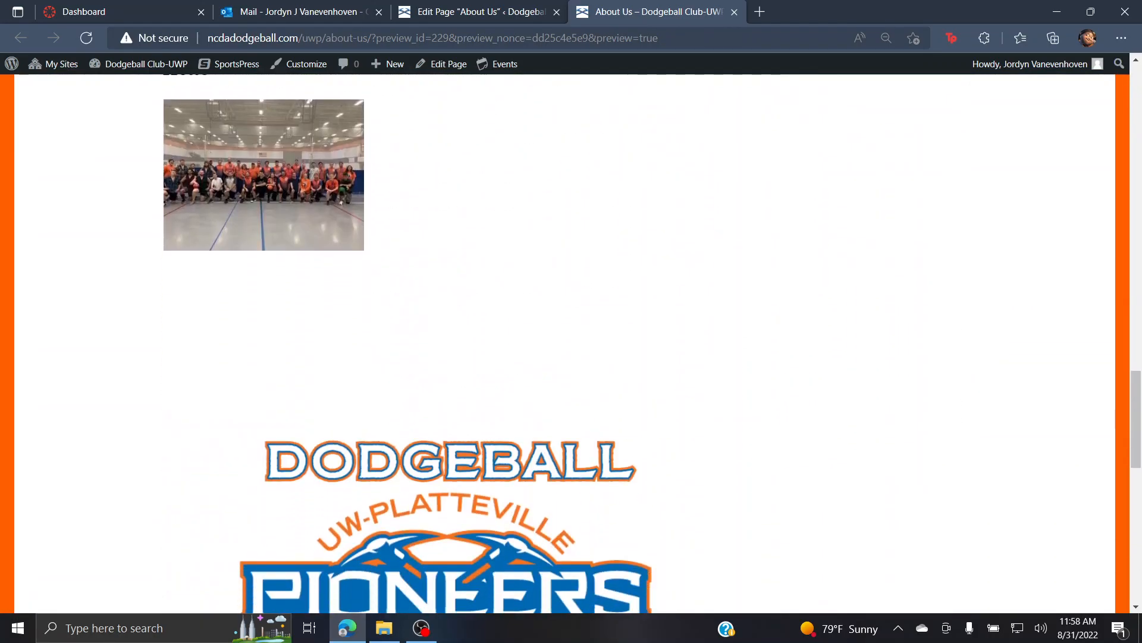
scroll(571, 345, "up", 4)
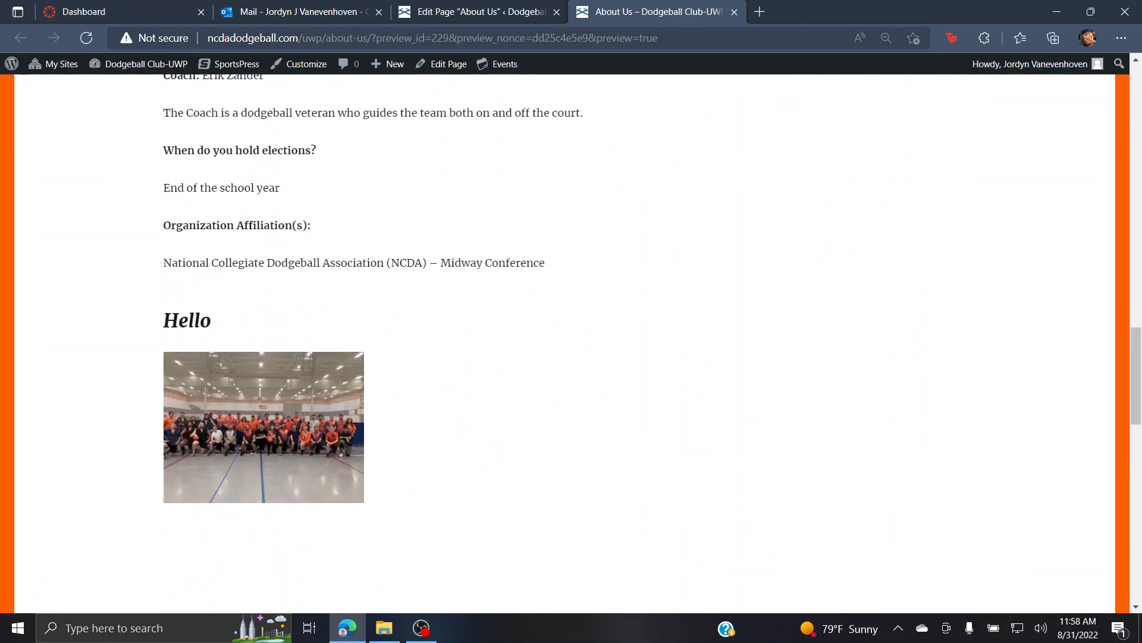
scroll(571, 345, "down", 7)
scroll(571, 345, "up", 4)
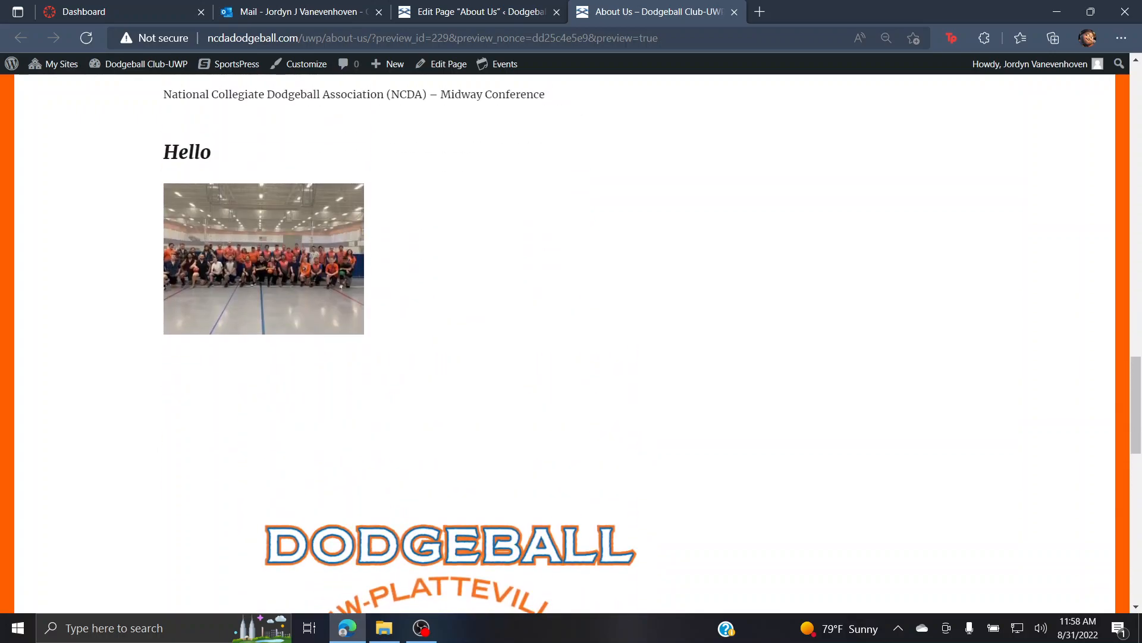
Step: Close the About Us preview tab and go Back from the editor, triggering the 'Leave site?' warning
left_click(480, 12)
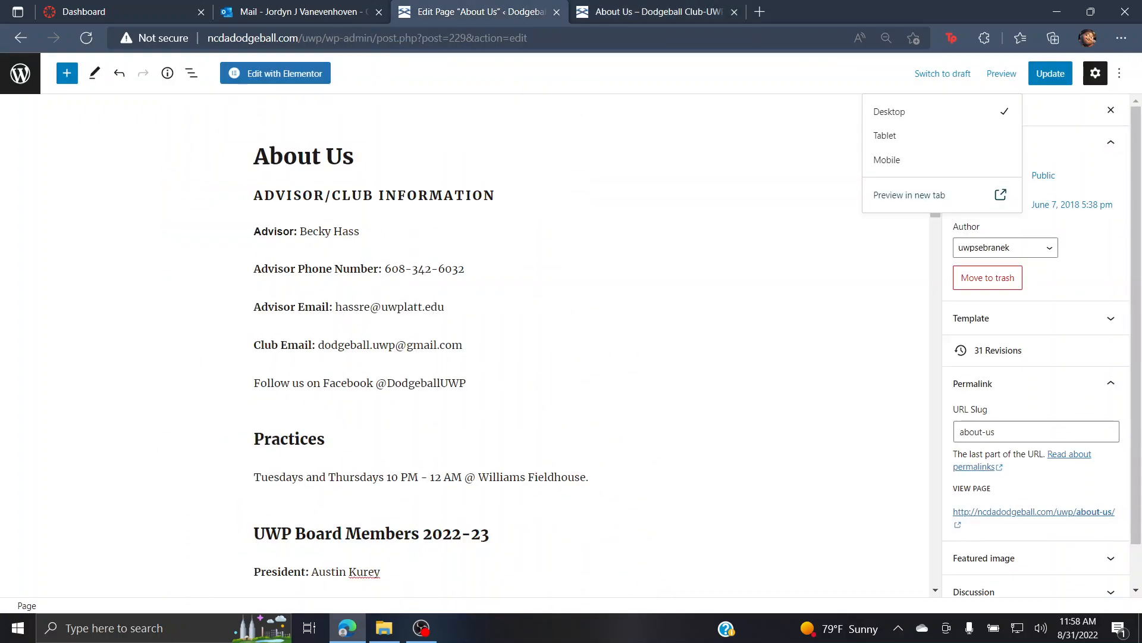
left_click(658, 12)
scroll(572, 345, "down", 10)
scroll(571, 346, "up", 7)
scroll(571, 345, "up", 20)
left_click(480, 12)
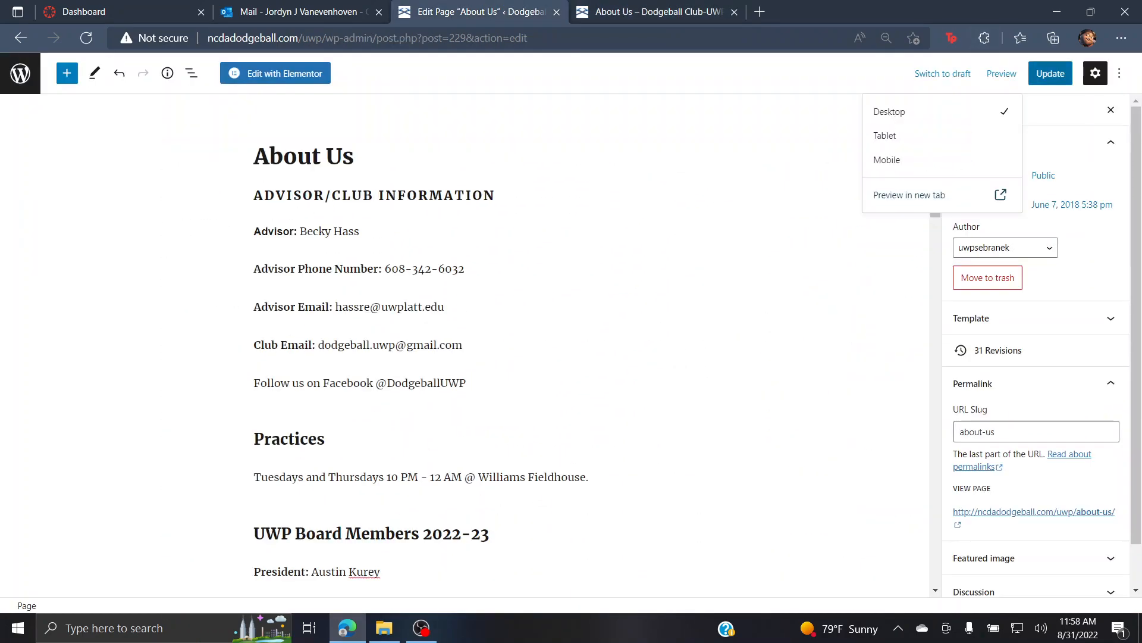
left_click(1002, 74)
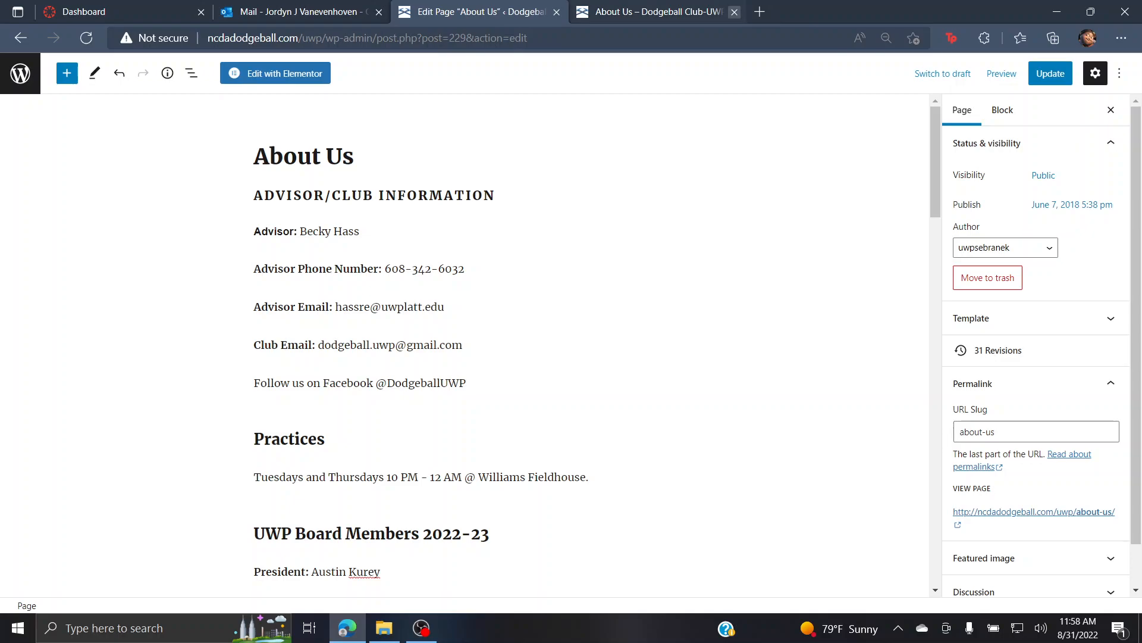
left_click(734, 11)
left_click(21, 39)
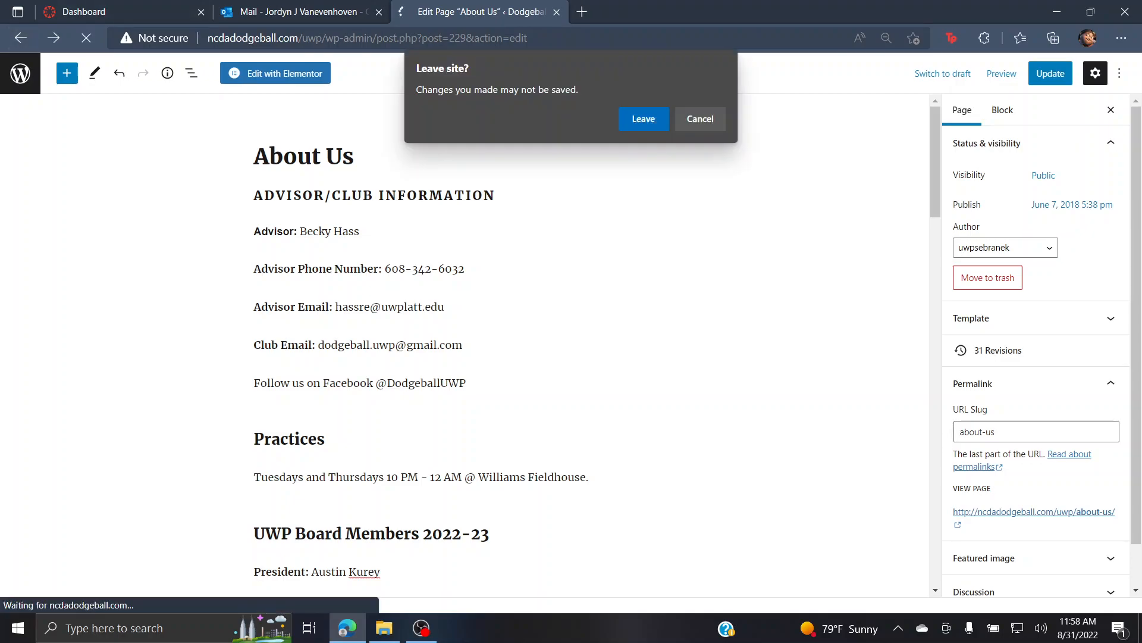
Step: Leave the editor without saving and open Recordings 2021-22 from the Recordings menu
left_click(644, 119)
scroll(566, 343, "up", 9)
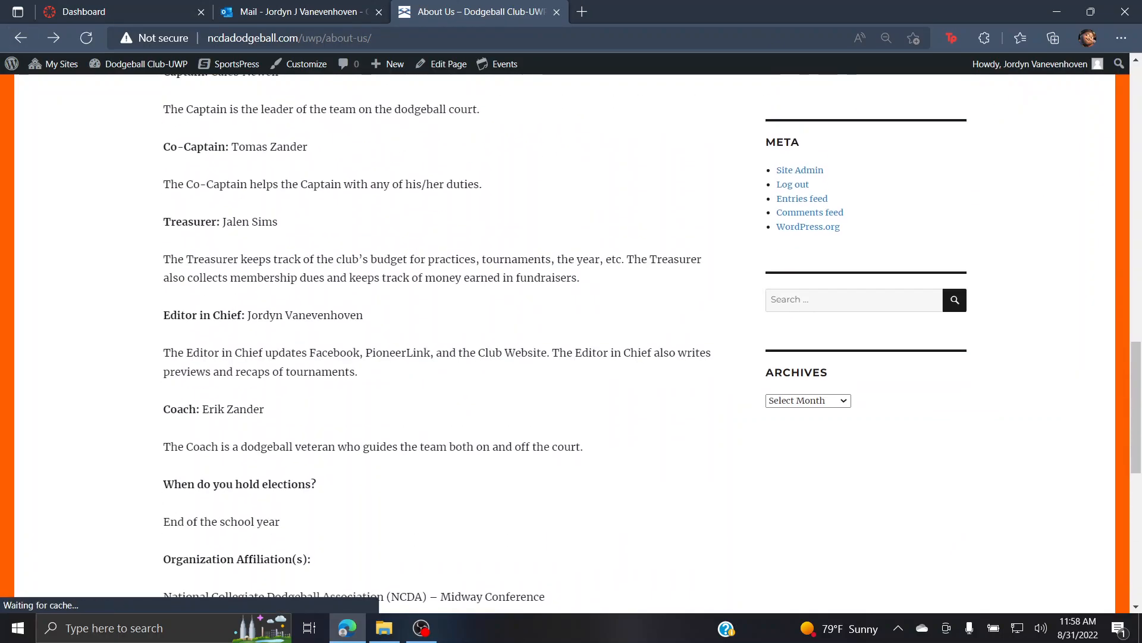
scroll(316, 251, "up", 10)
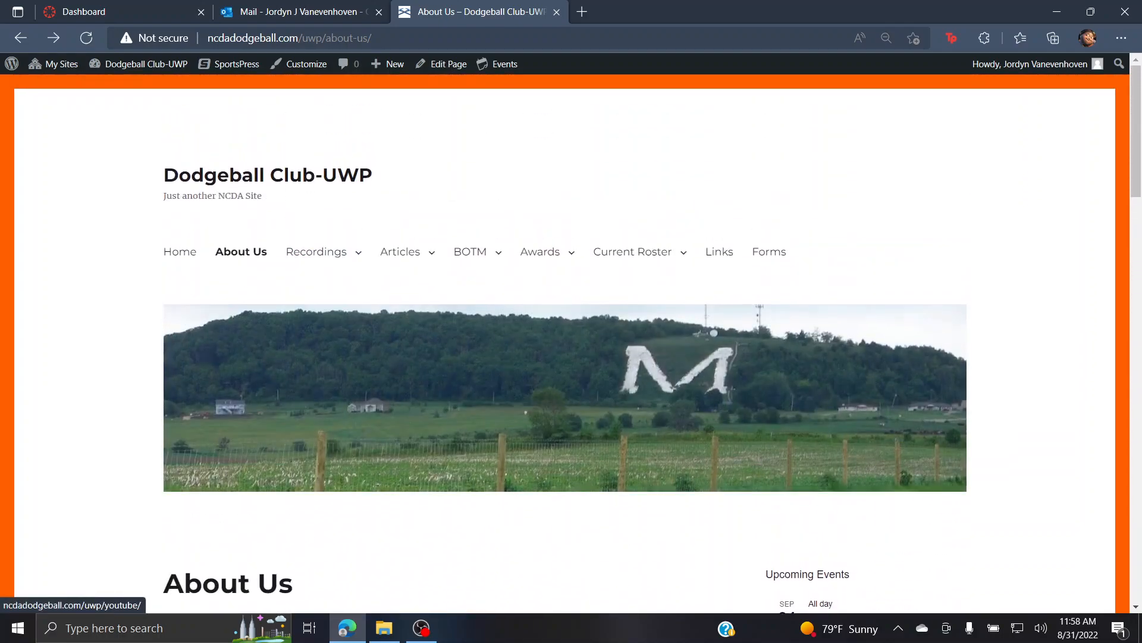
mouse_move(316, 252)
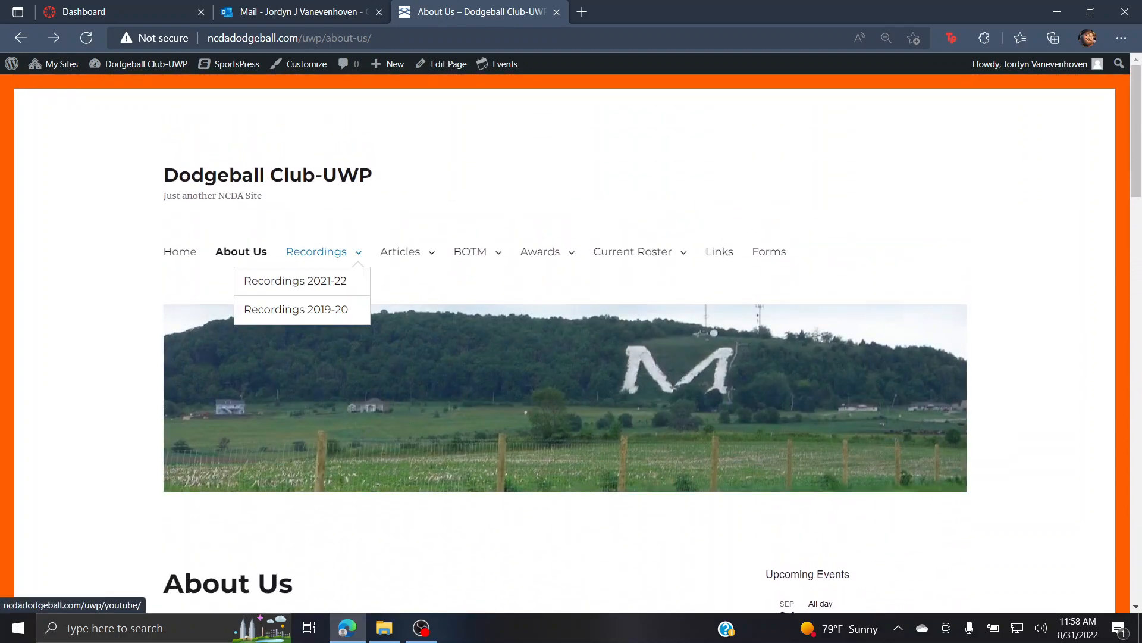
left_click(295, 280)
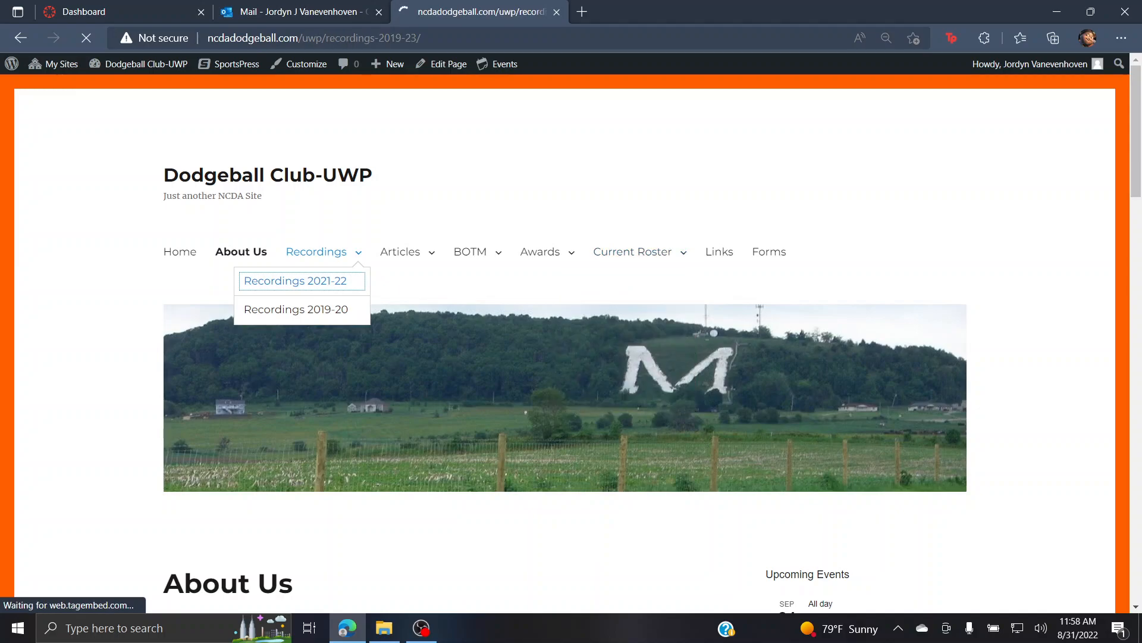
Step: Scroll through the grid of embedded game videos, then return to the home page
scroll(565, 343, "down", 7)
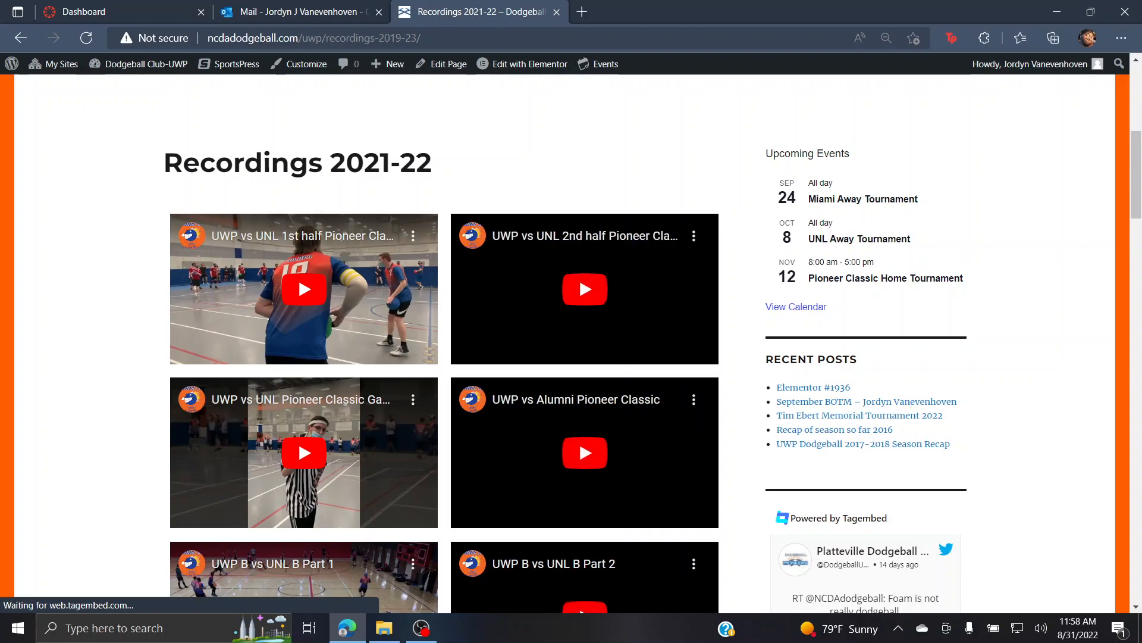
scroll(303, 502, "down", 4)
scroll(303, 503, "down", 5)
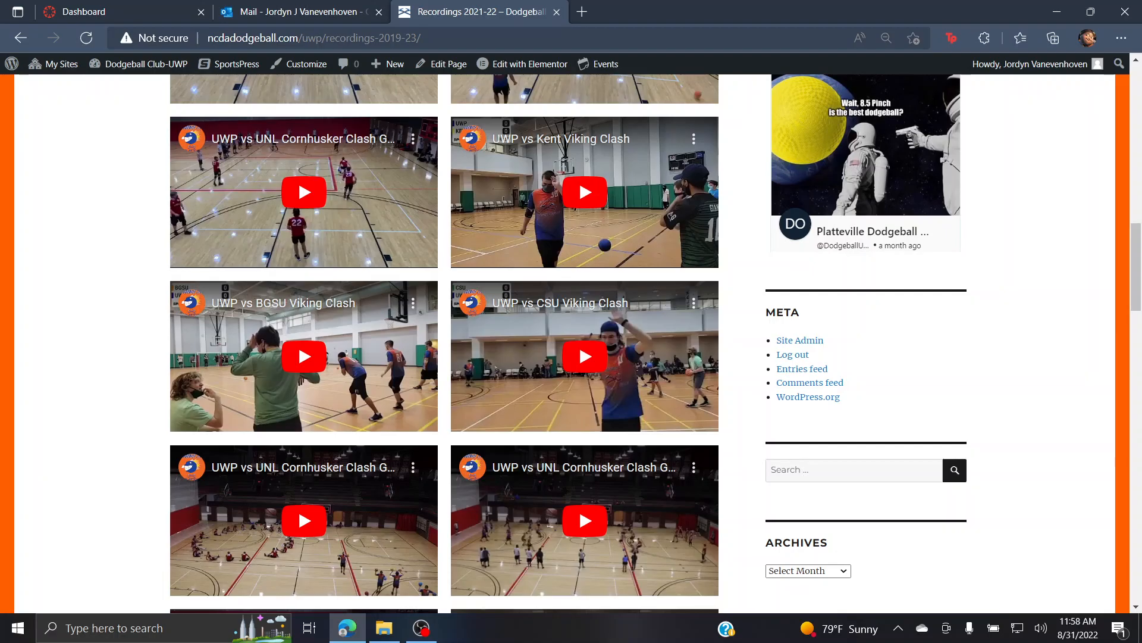
scroll(571, 343, "down", 15)
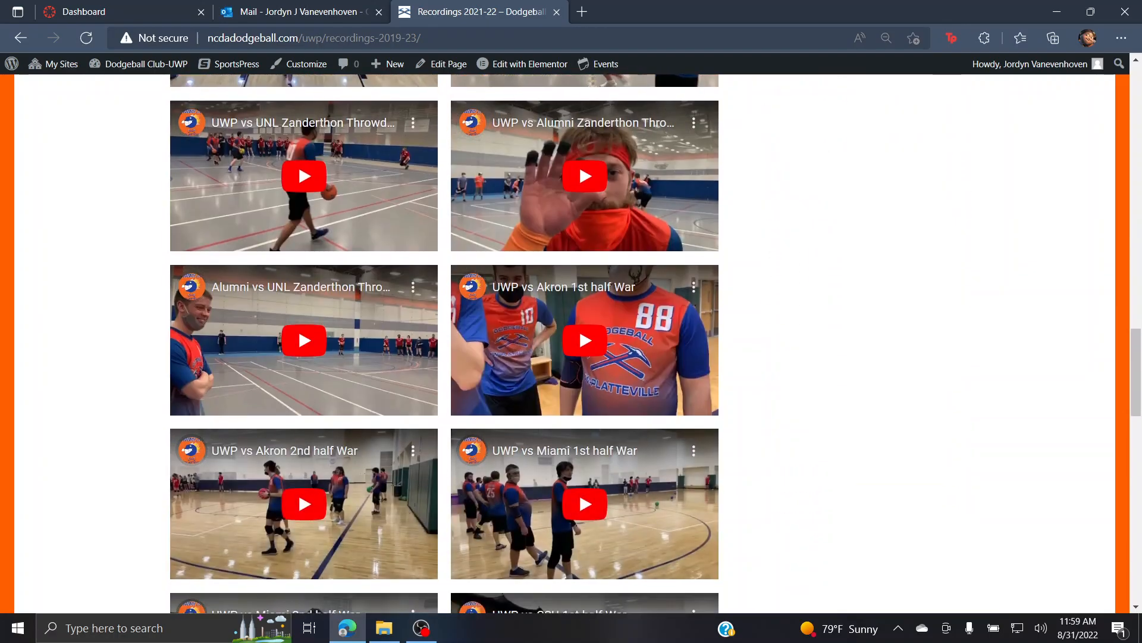
scroll(571, 344, "up", 20)
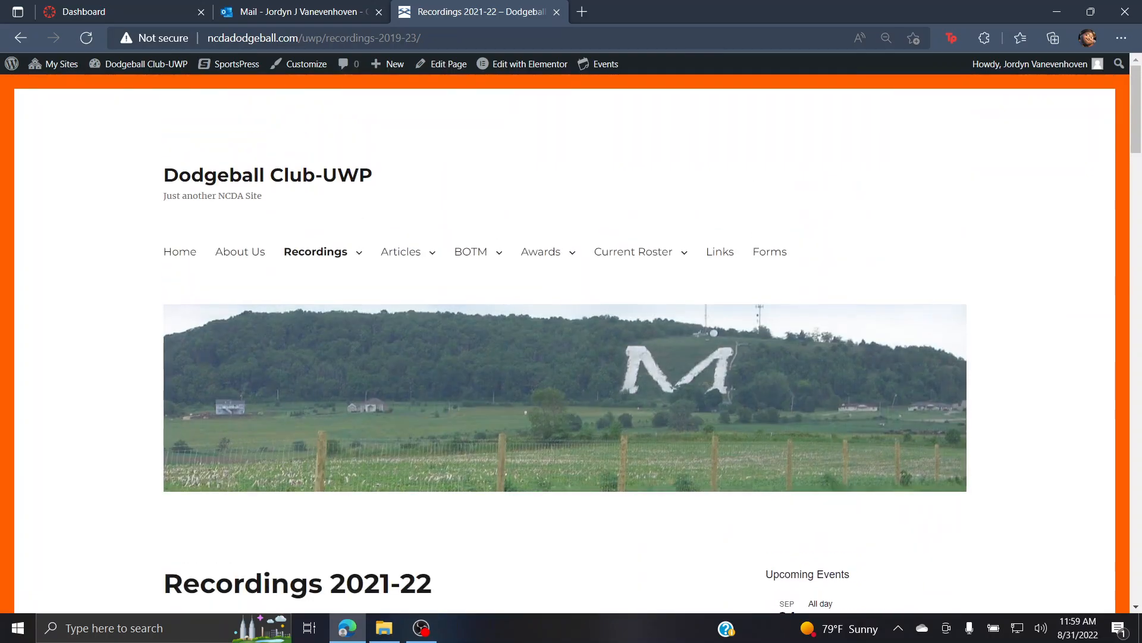
left_click(179, 251)
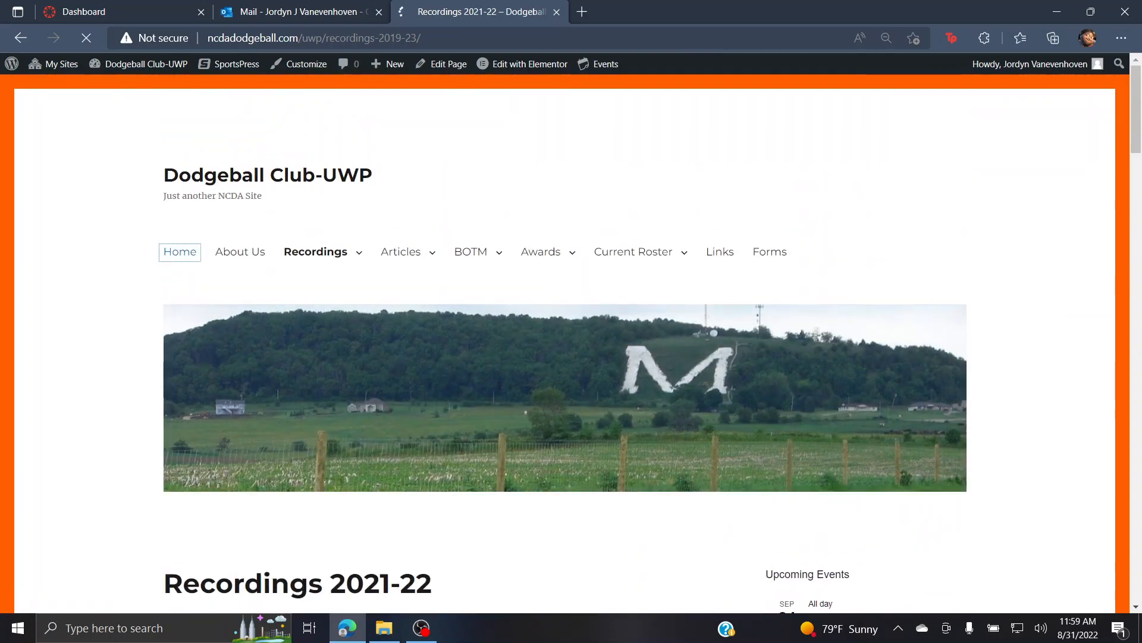
Step: Scroll through the home page's welcome text, video and social links, then return to the top
scroll(571, 344, "down", 10)
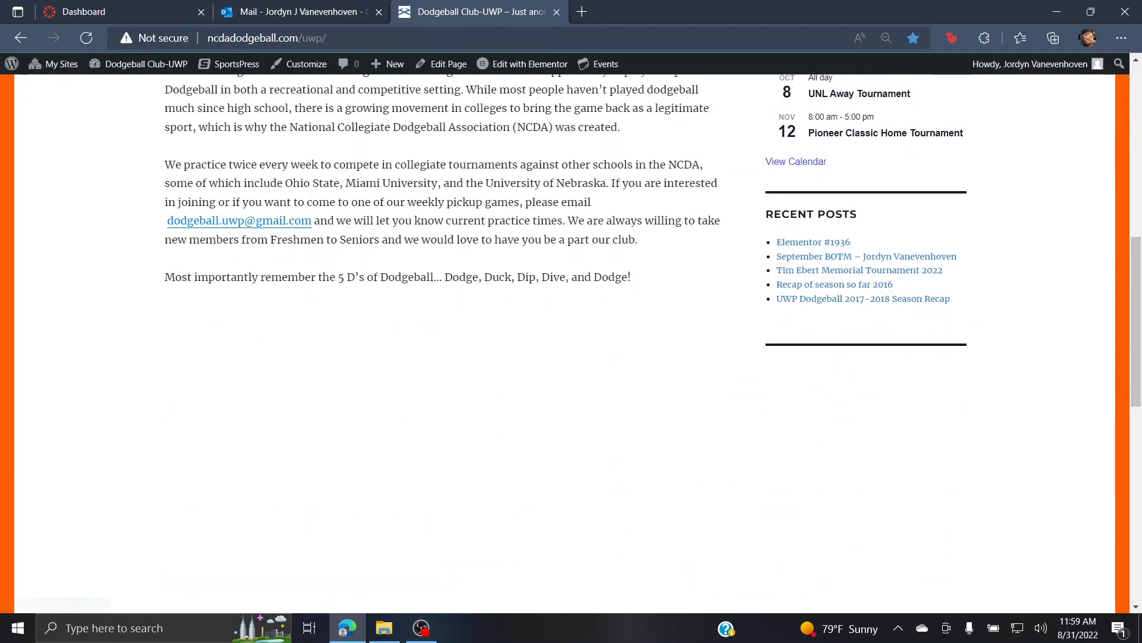
scroll(571, 344, "down", 9)
scroll(571, 343, "up", 3)
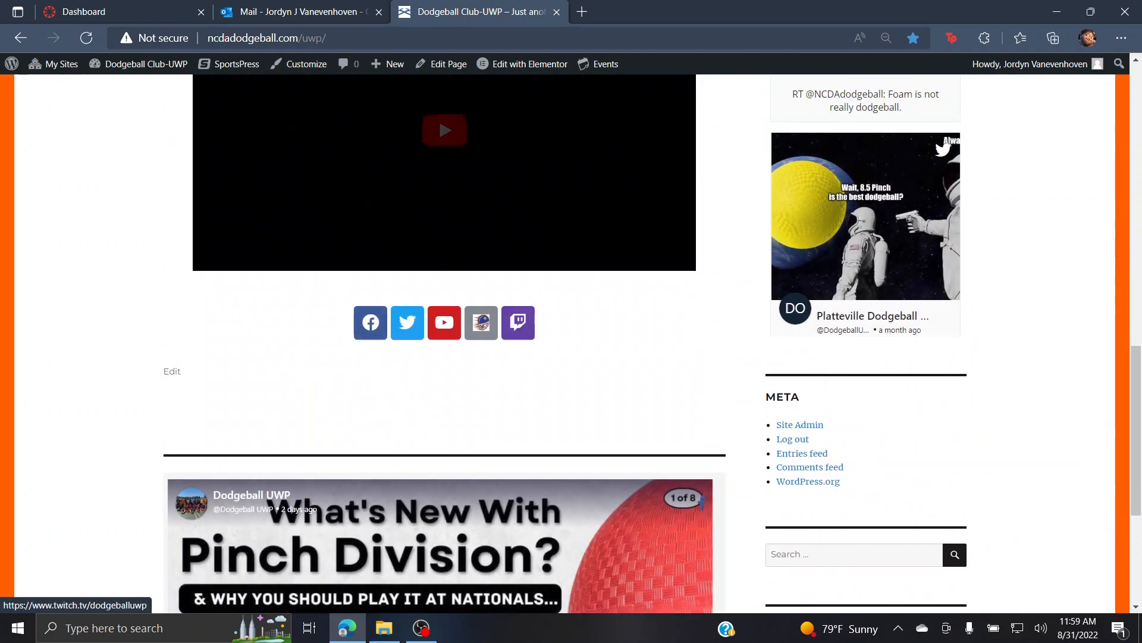
scroll(518, 322, "up", 7)
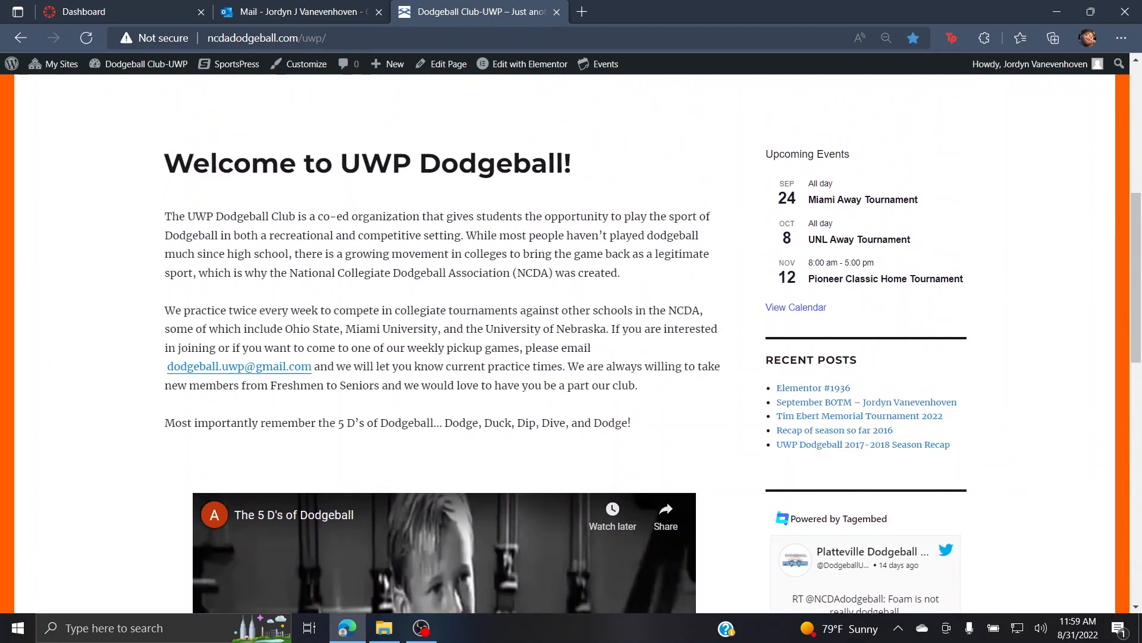
scroll(571, 343, "down", 10)
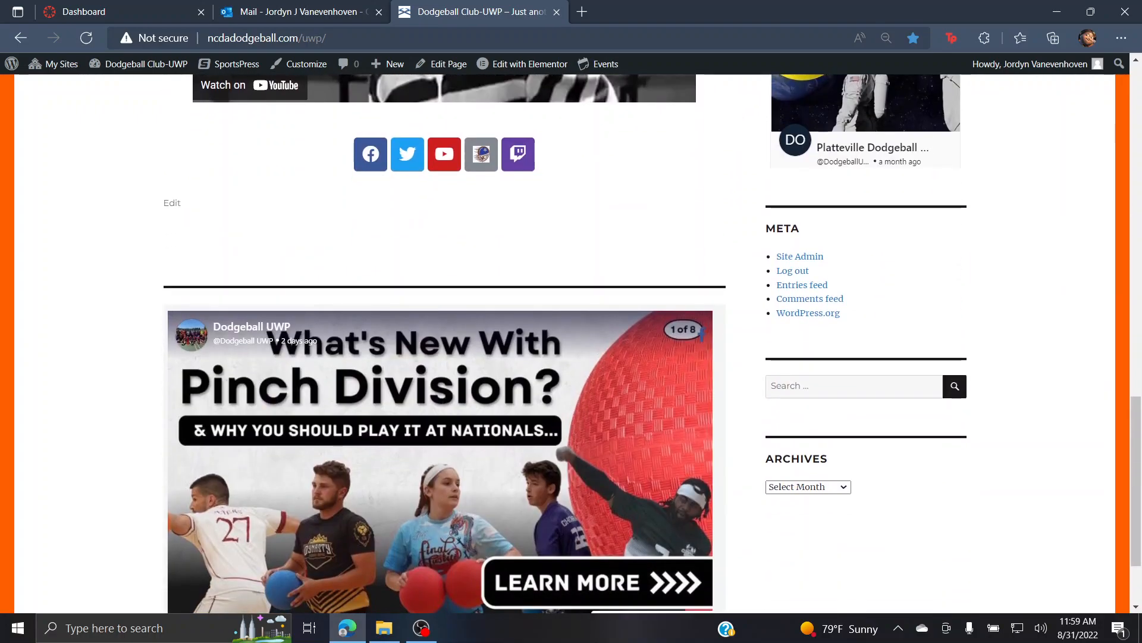
scroll(572, 343, "up", 10)
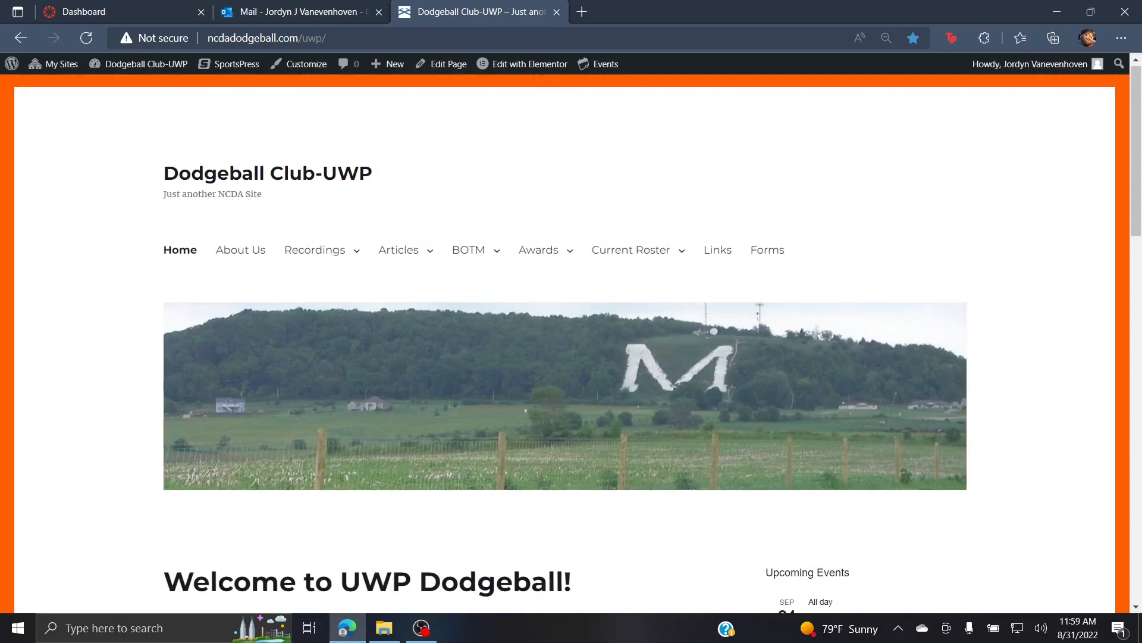
Step: Go to Recordings > Recordings 2021-22 and open that page in the block editor
mouse_move(315, 251)
left_click(294, 281)
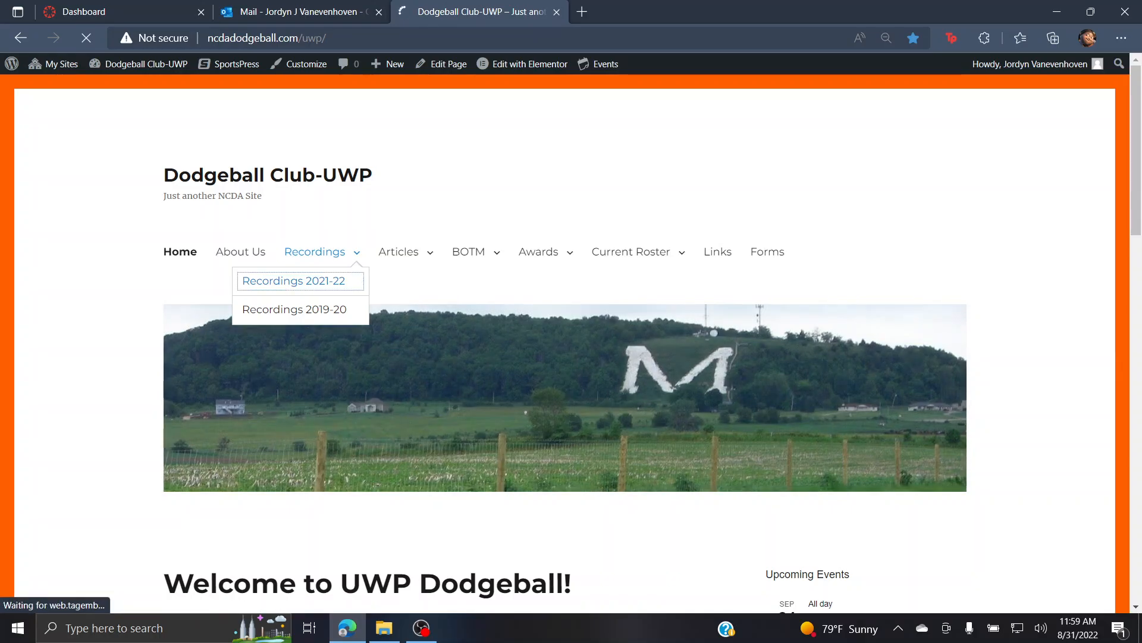
scroll(572, 343, "down", 12)
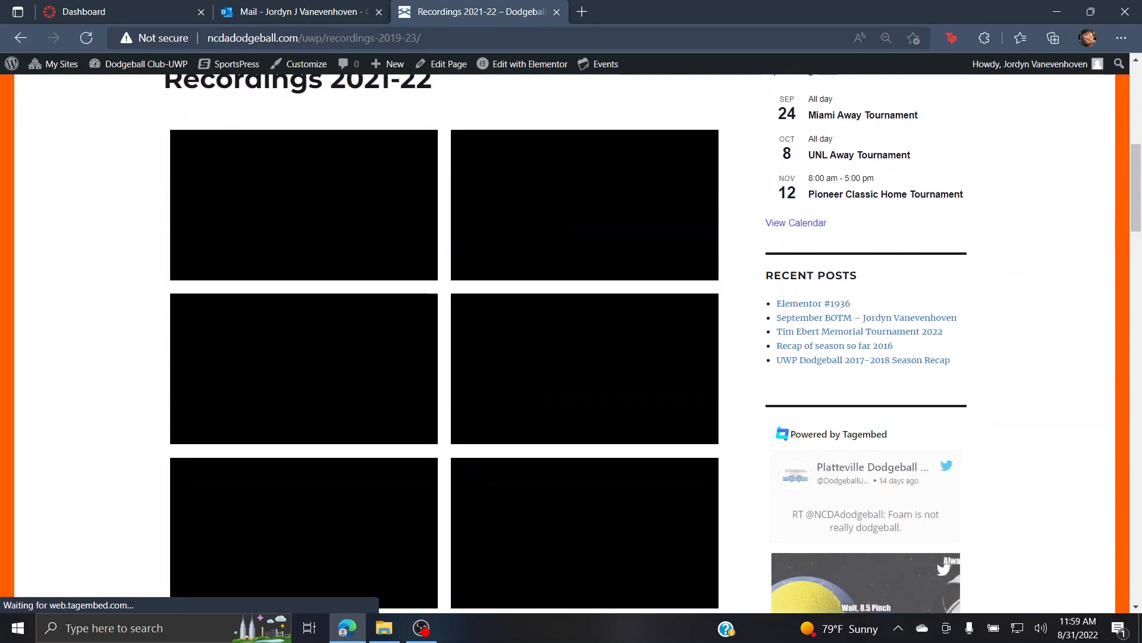
scroll(571, 343, "down", 9)
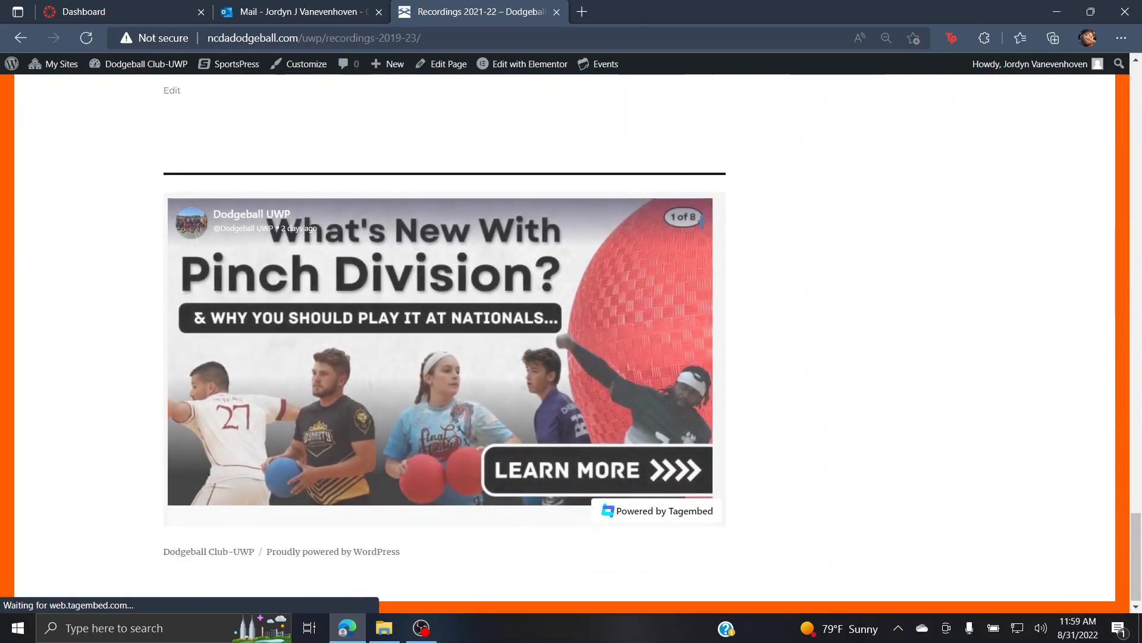
scroll(572, 343, "up", 4)
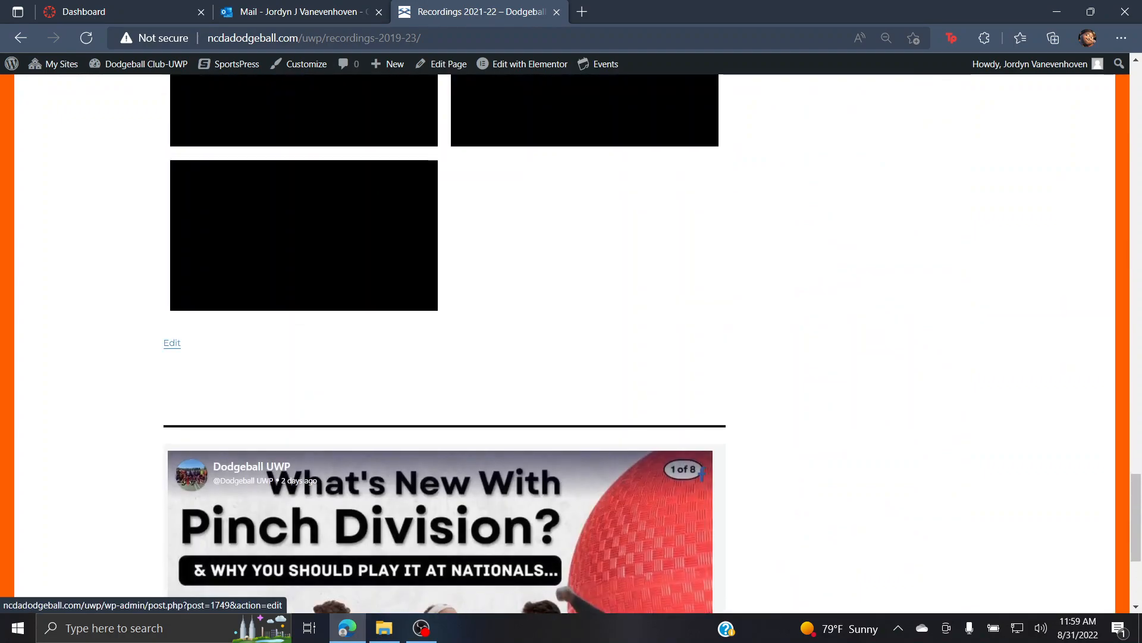
left_click(172, 343)
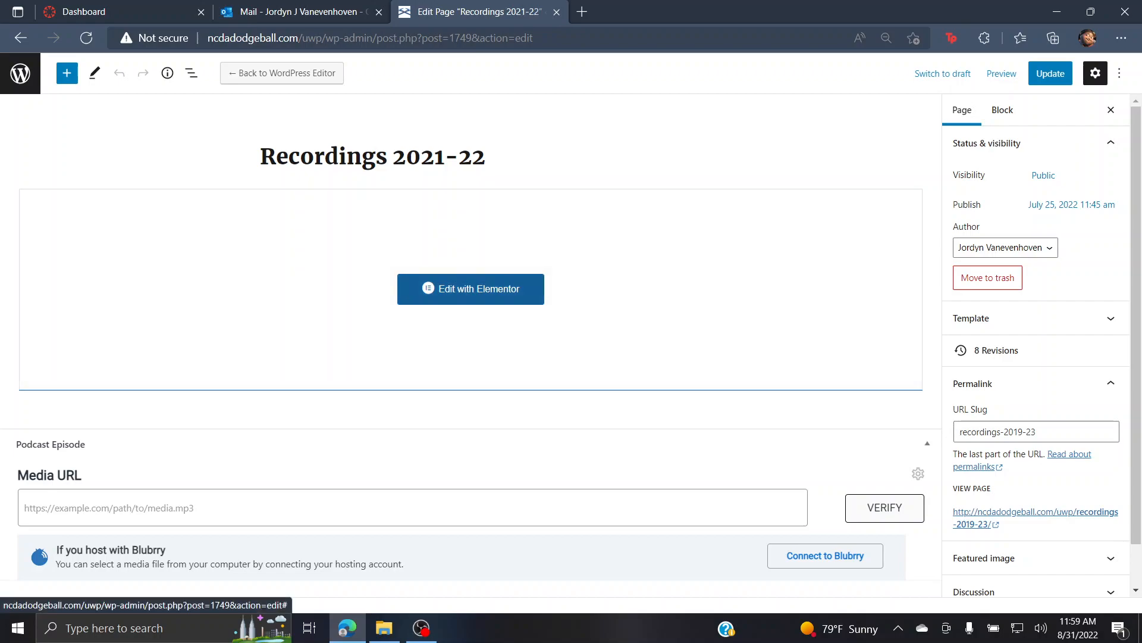
Step: Load Recordings 2021-22 in Elementor and add a new section above the video grid
left_click(470, 289)
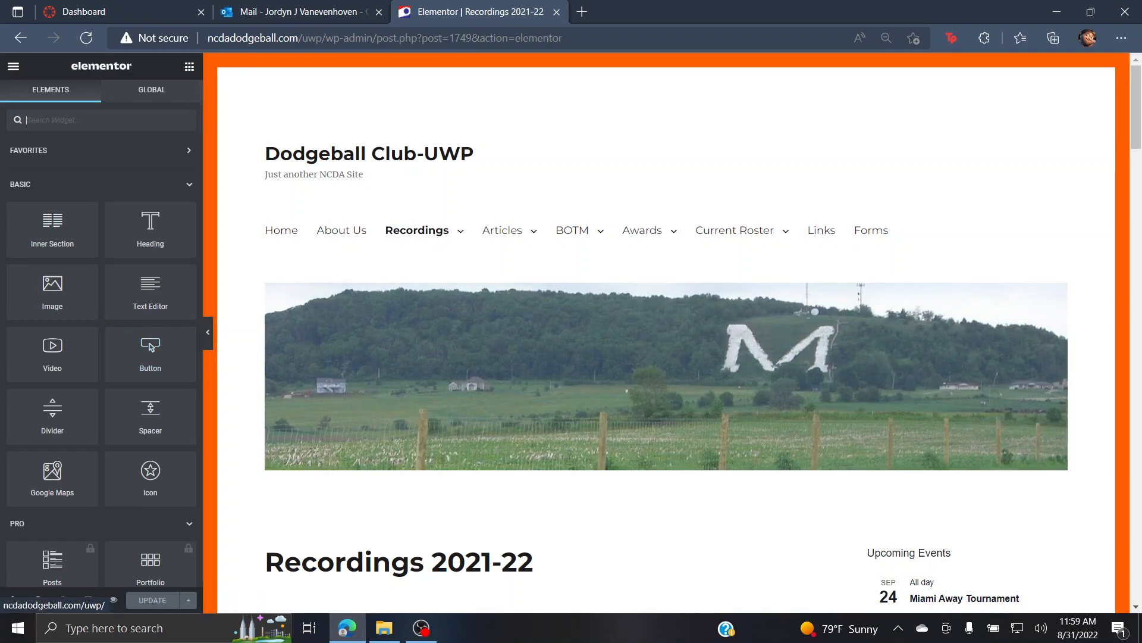
scroll(666, 333, "down", 3)
scroll(684, 357, "down", 8)
scroll(685, 357, "up", 4)
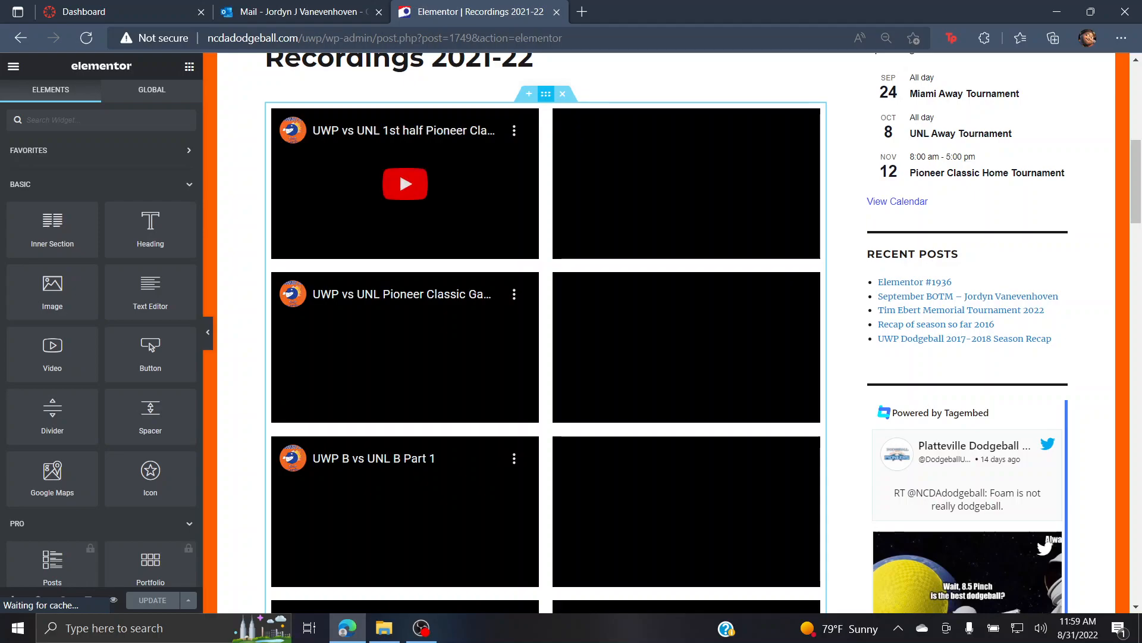
left_click(529, 93)
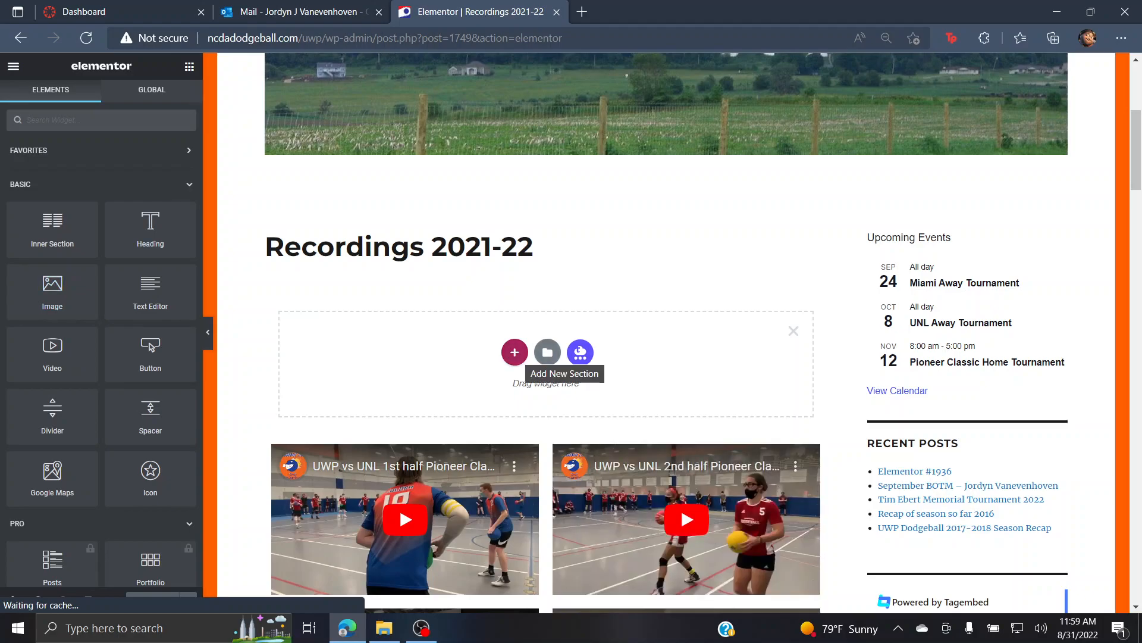
Step: Give the new section a two-column layout
left_click(515, 352)
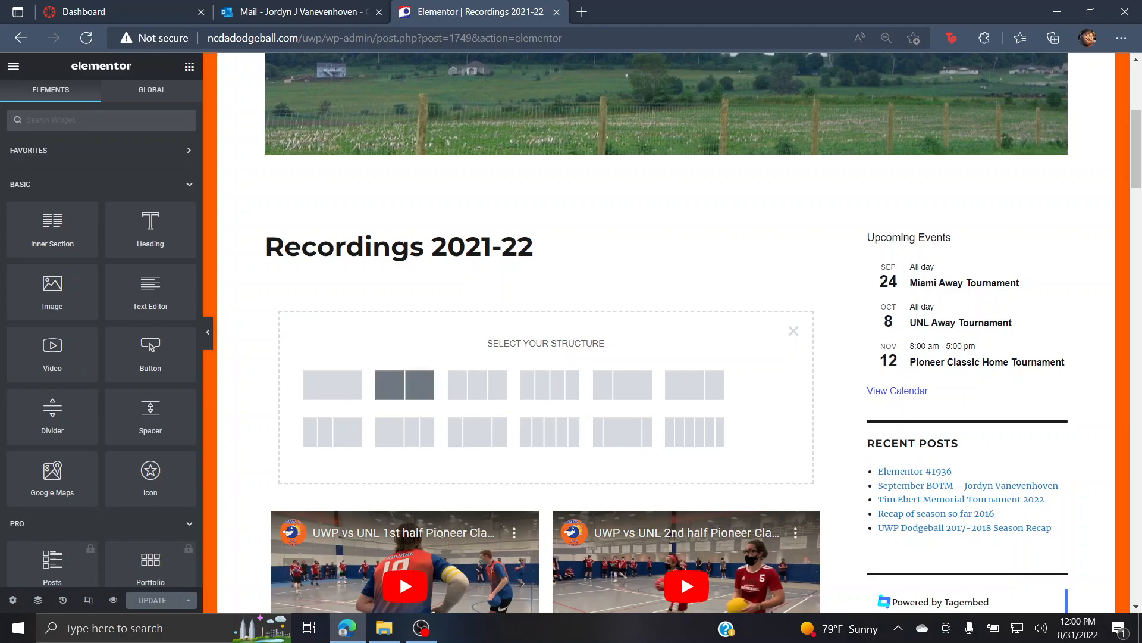
left_click(404, 385)
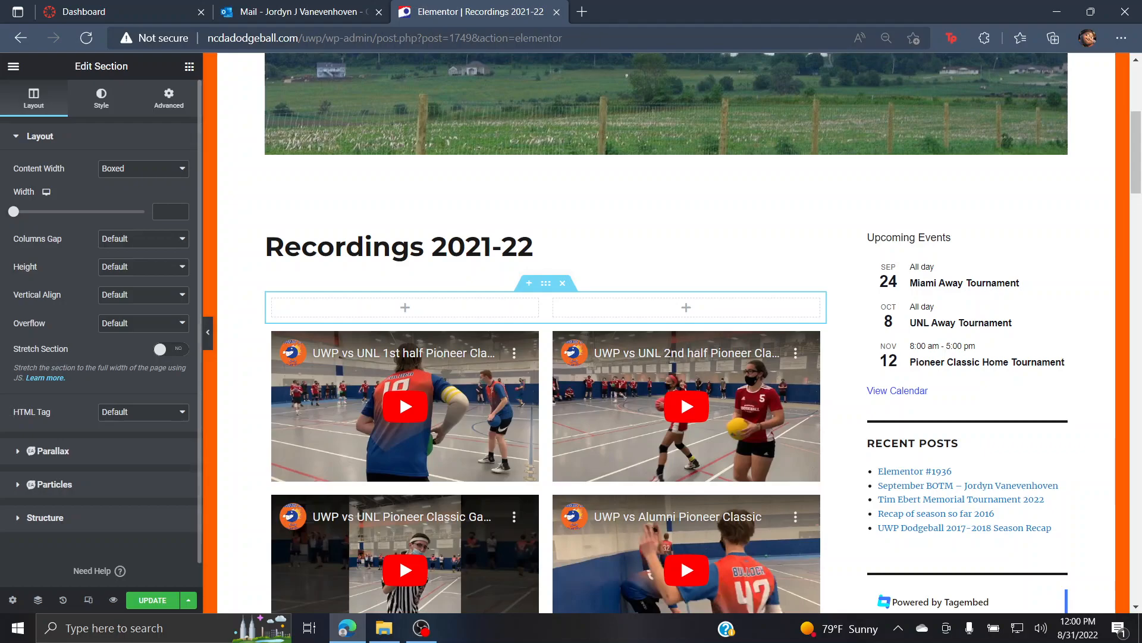
left_click(404, 307)
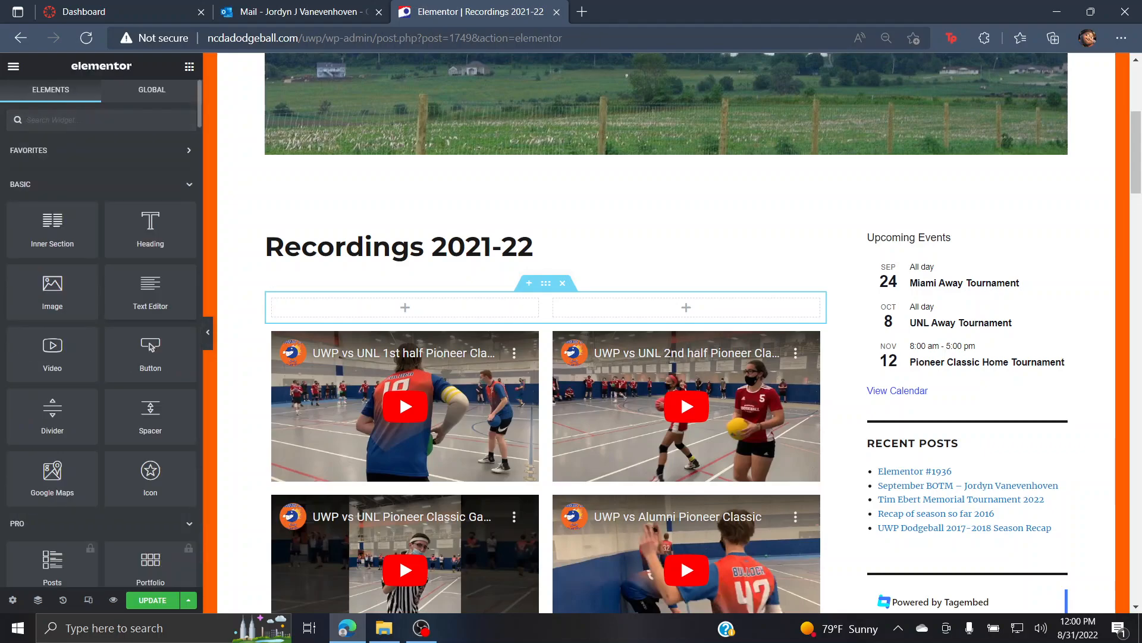
Step: Put an Image widget with the Dodgeball Pioneers logo from the Media Library in the left column
left_click_drag(53, 286, 404, 309)
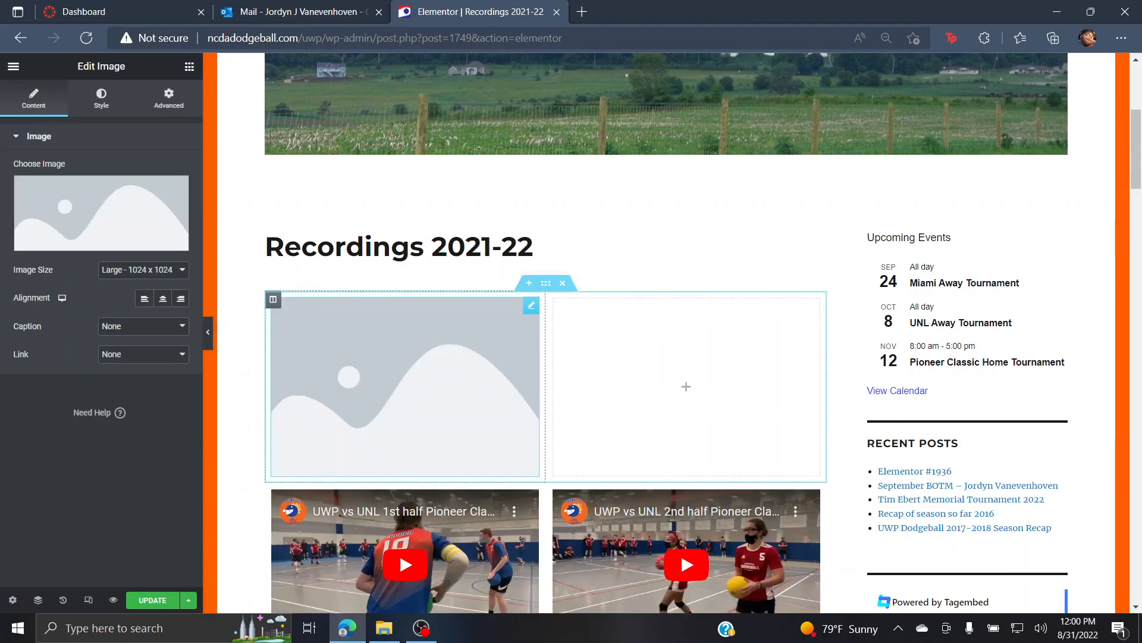
left_click(92, 208)
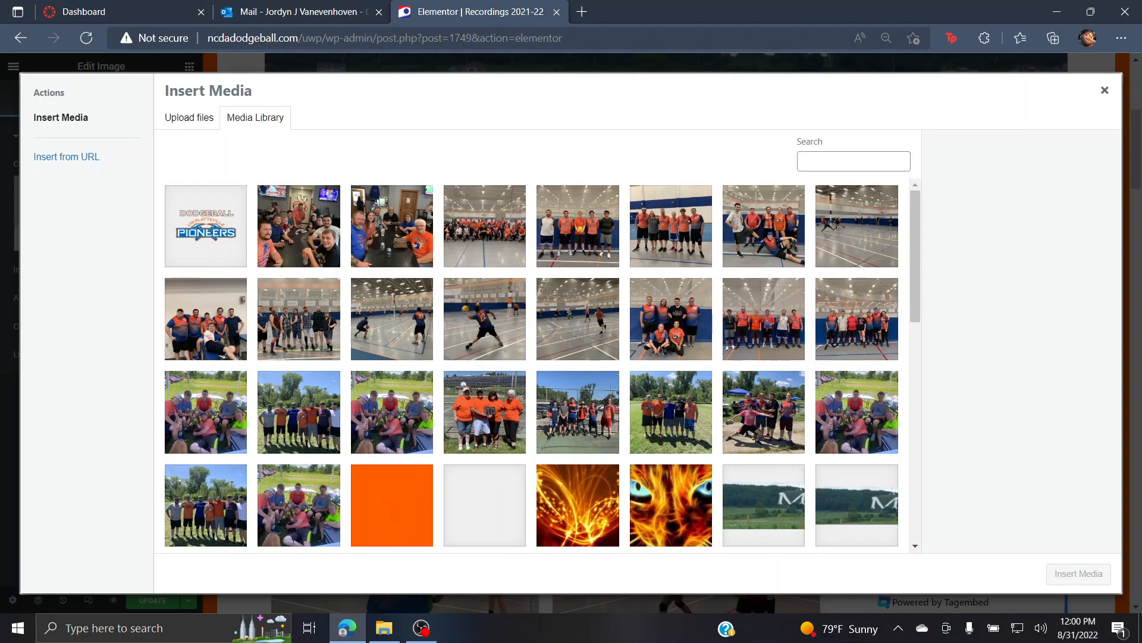
left_click(206, 226)
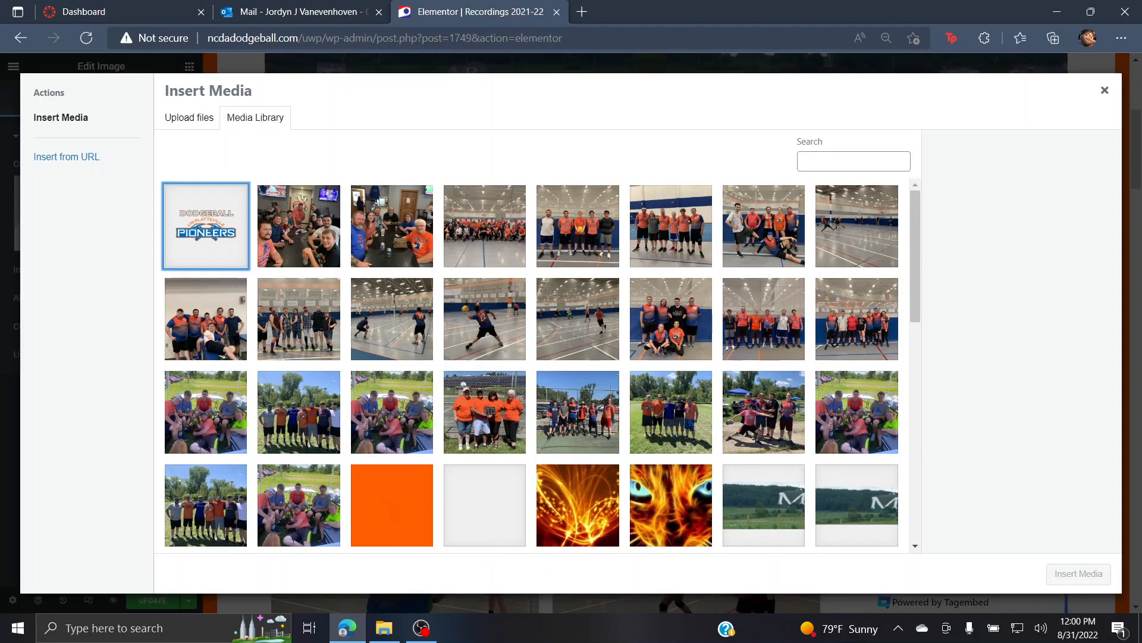
left_click(1079, 574)
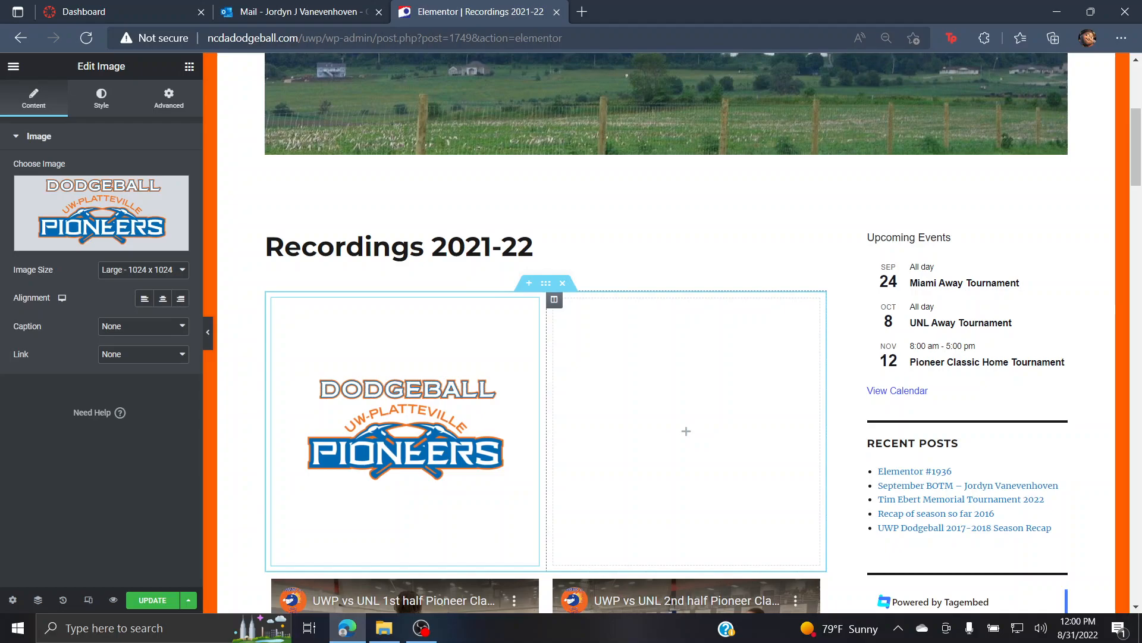
left_click(686, 431)
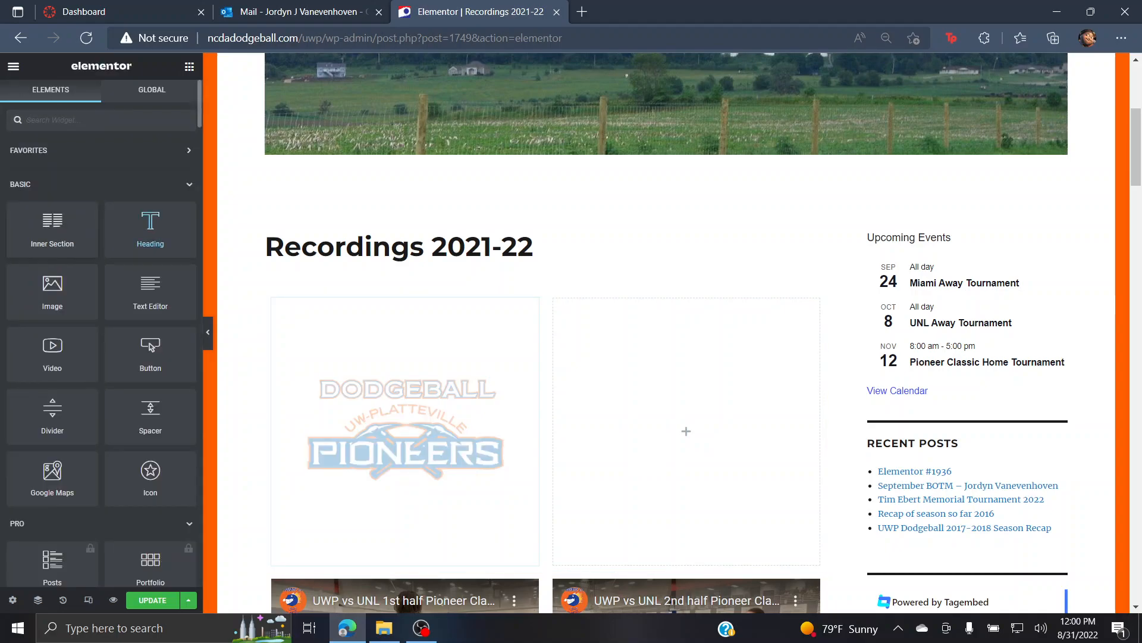
Step: Add a Text Editor widget to the right column reading 'Hello, this is the UWP Dodgeball Club'
left_click_drag(150, 292, 686, 427)
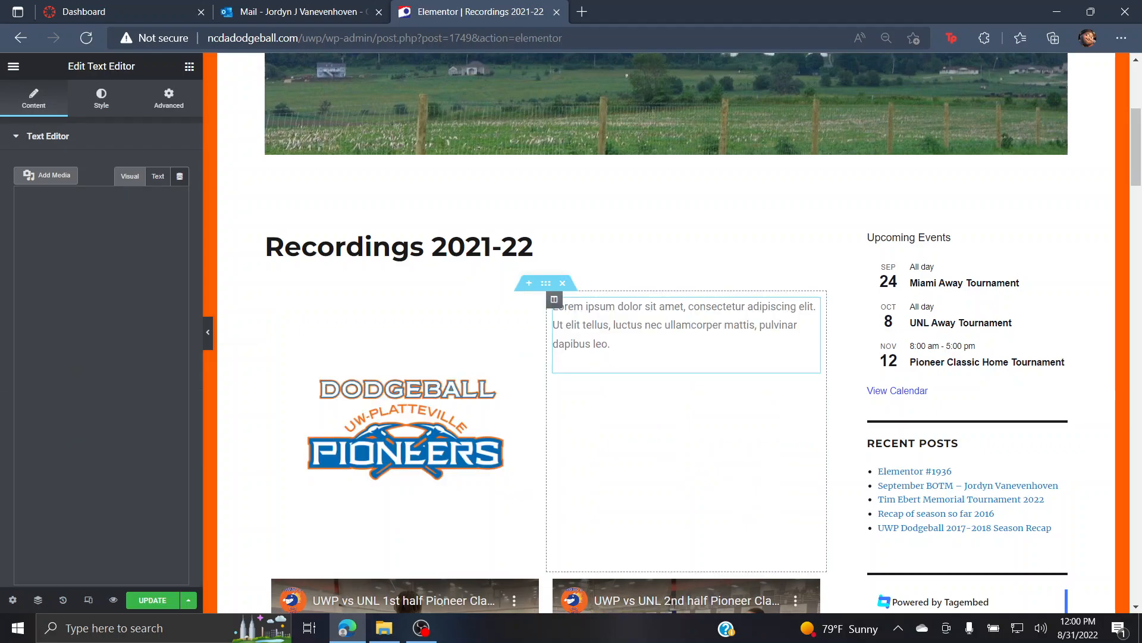
left_click_drag(28, 239, 84, 341)
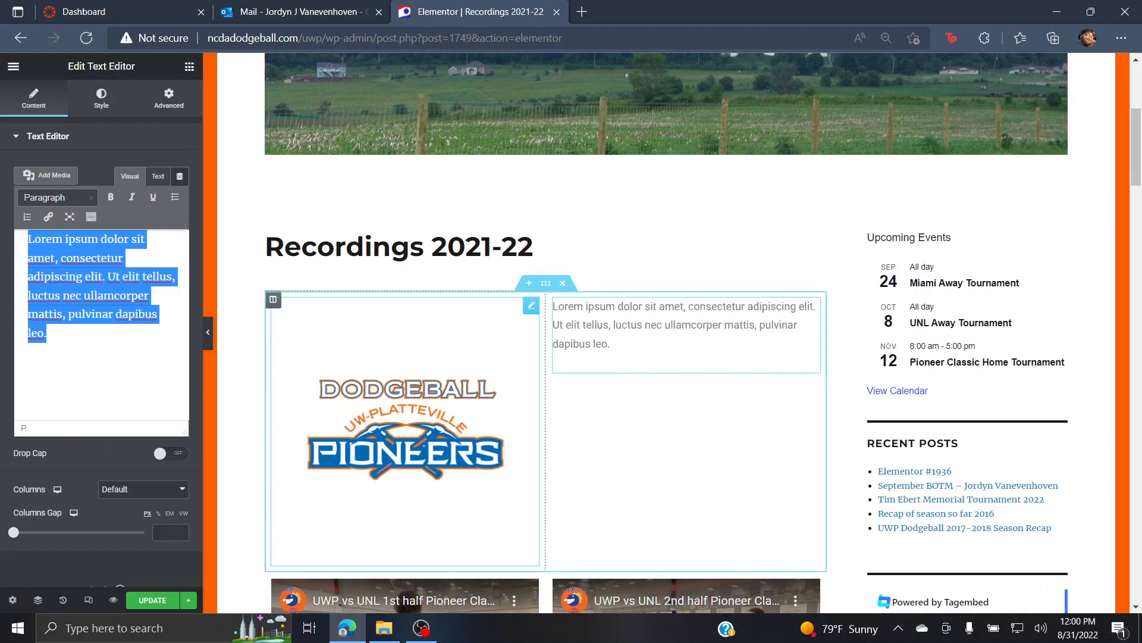
key("BackSpace")
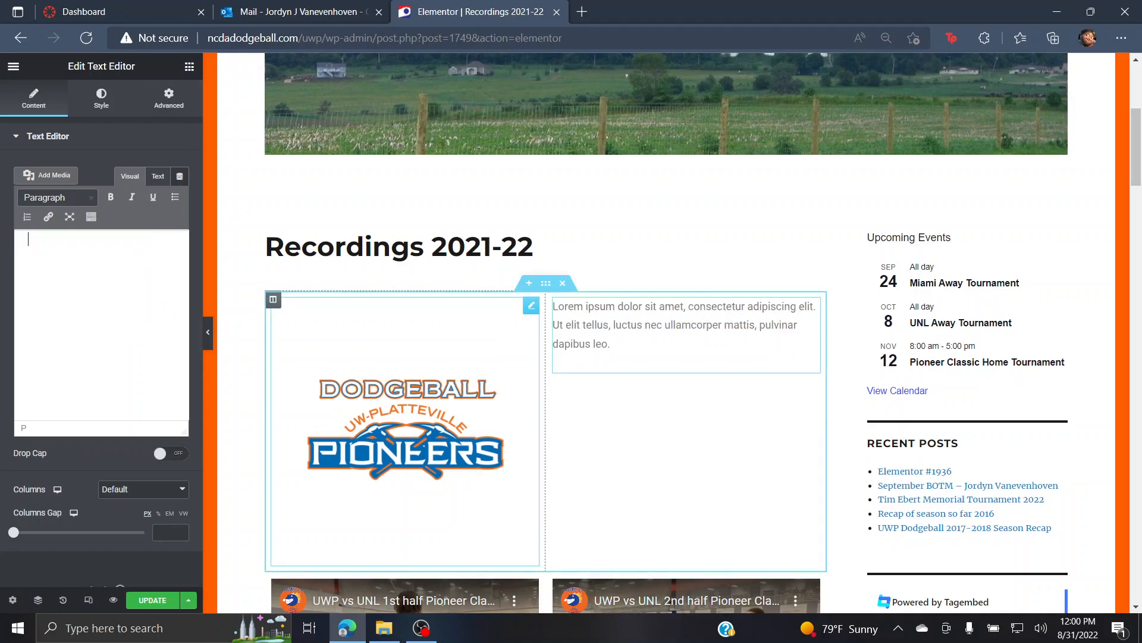
type("Hello, this i")
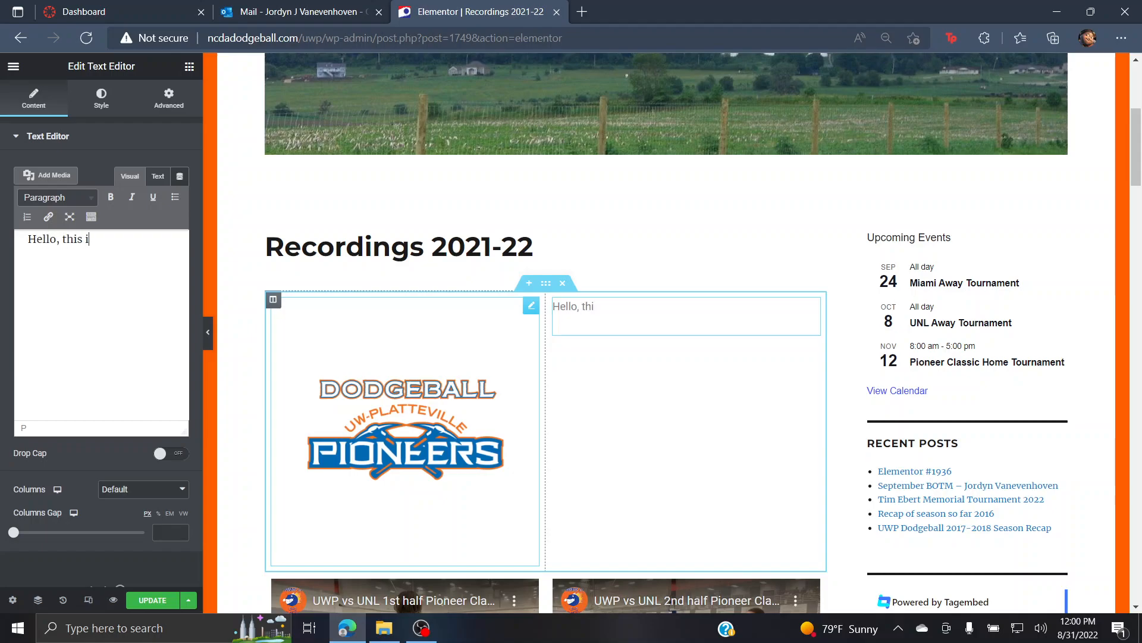
type("s the UWP Dodgeball Club.")
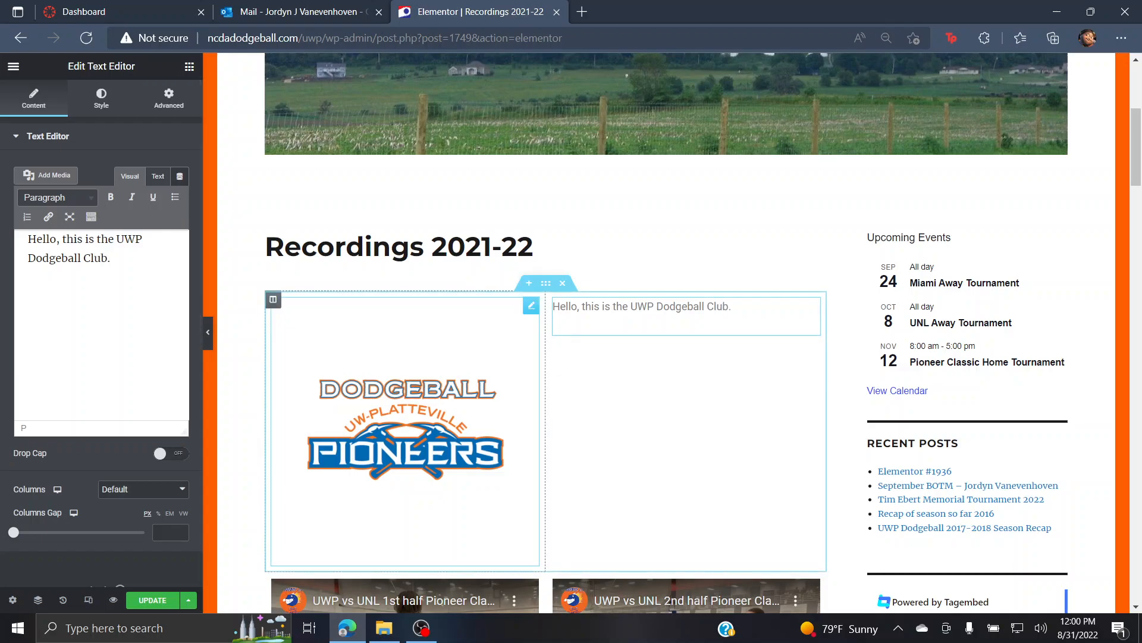
left_click(189, 67)
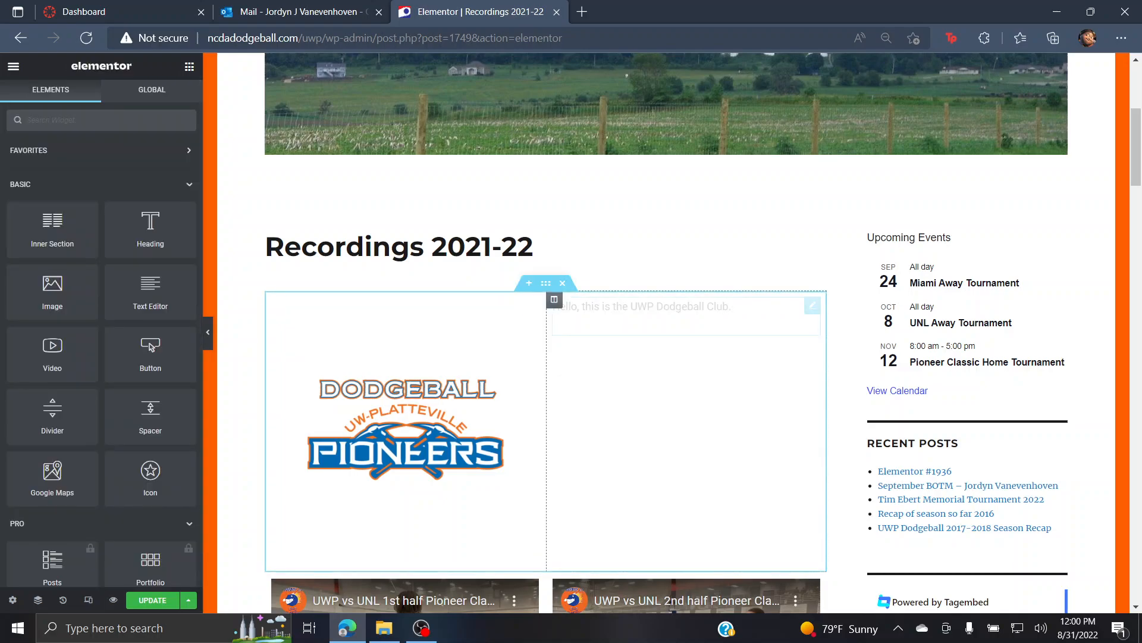
Step: Try the logo's Medium Large and Thumbnail sizes, then keep Large 1024 x 1024
left_click(405, 430)
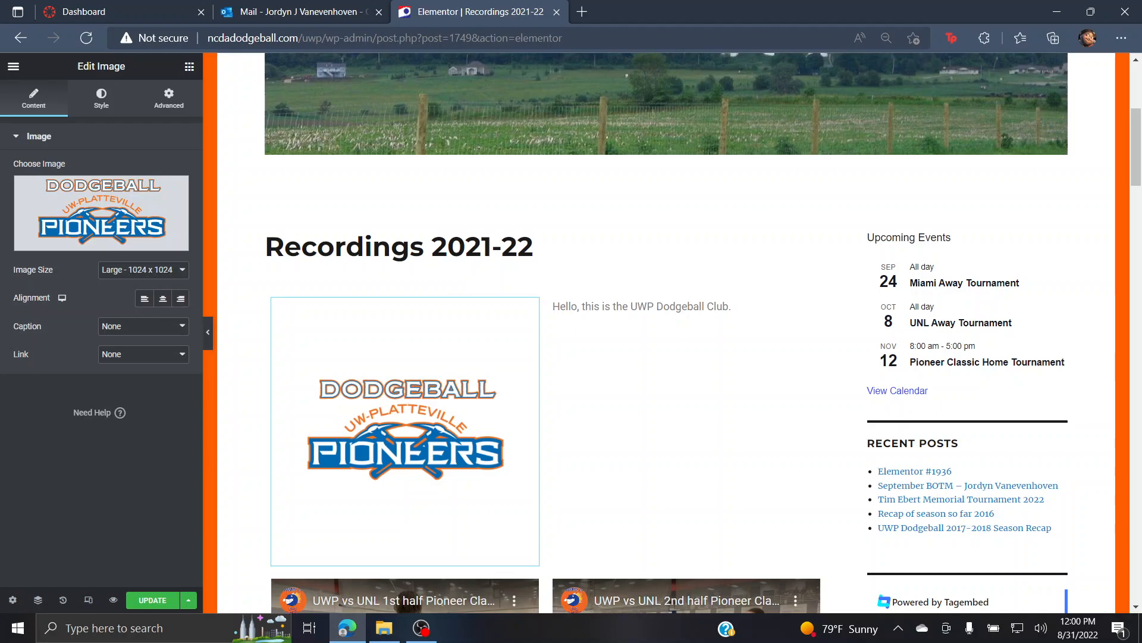
left_click(143, 270)
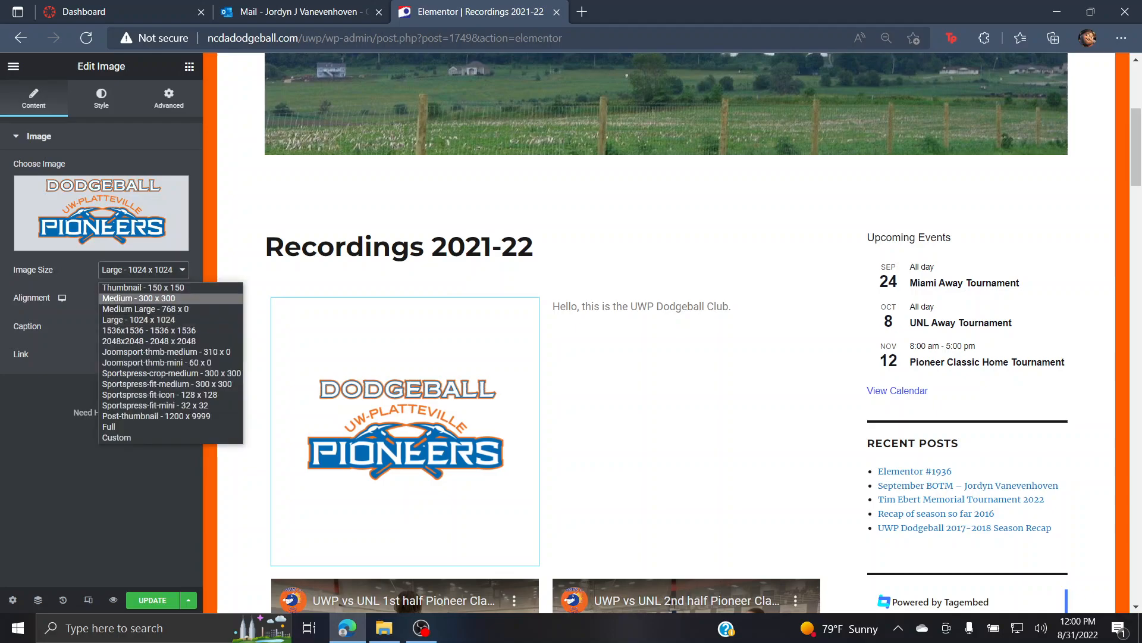
left_click(148, 309)
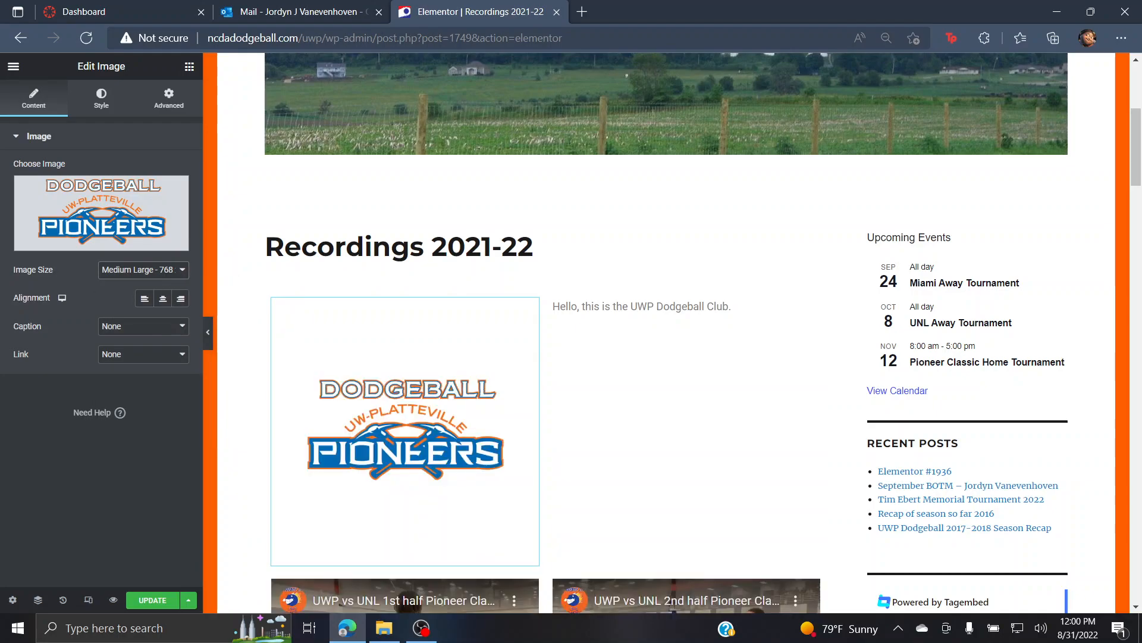
left_click(144, 270)
left_click(179, 287)
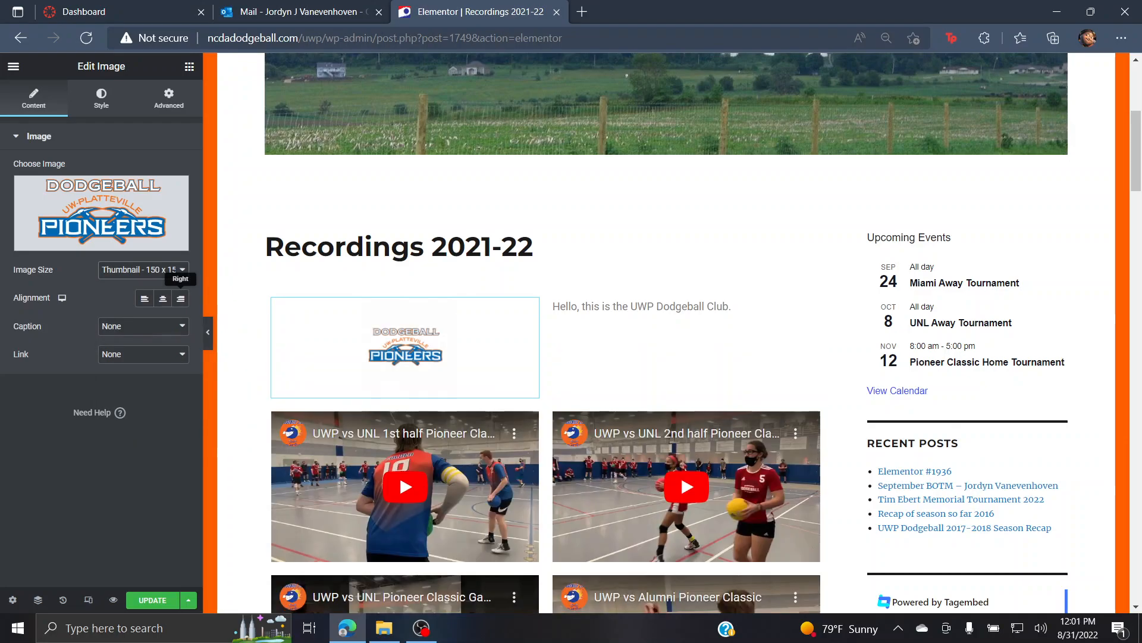
left_click(143, 270)
left_click(149, 321)
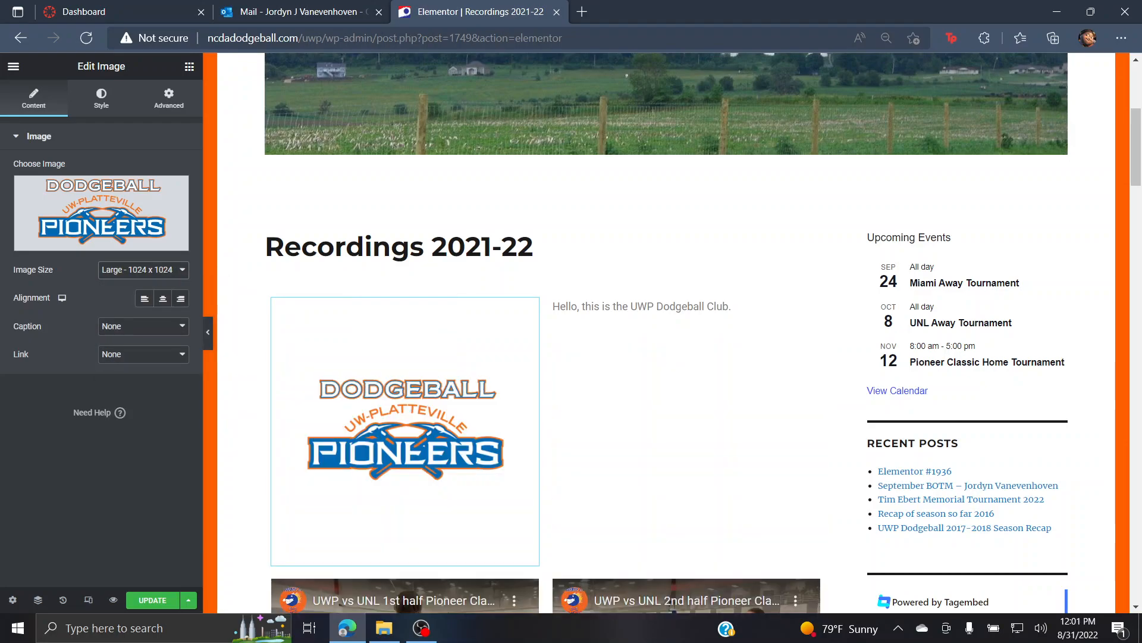
Step: Centre the logo and set its caption to Attachment Caption
left_click(144, 298)
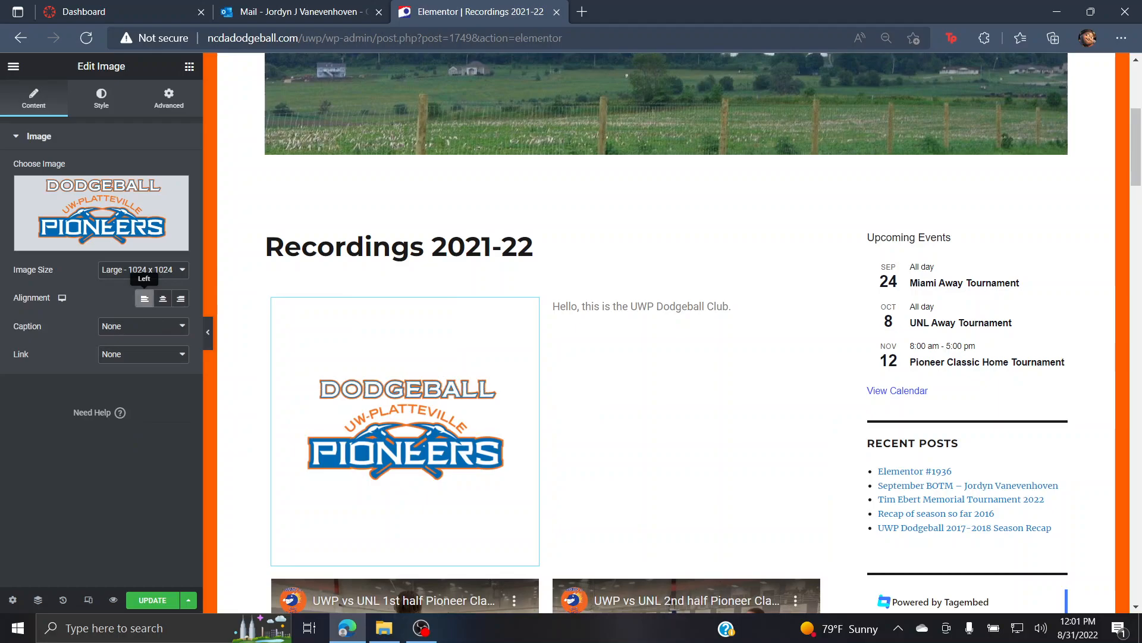
left_click(163, 299)
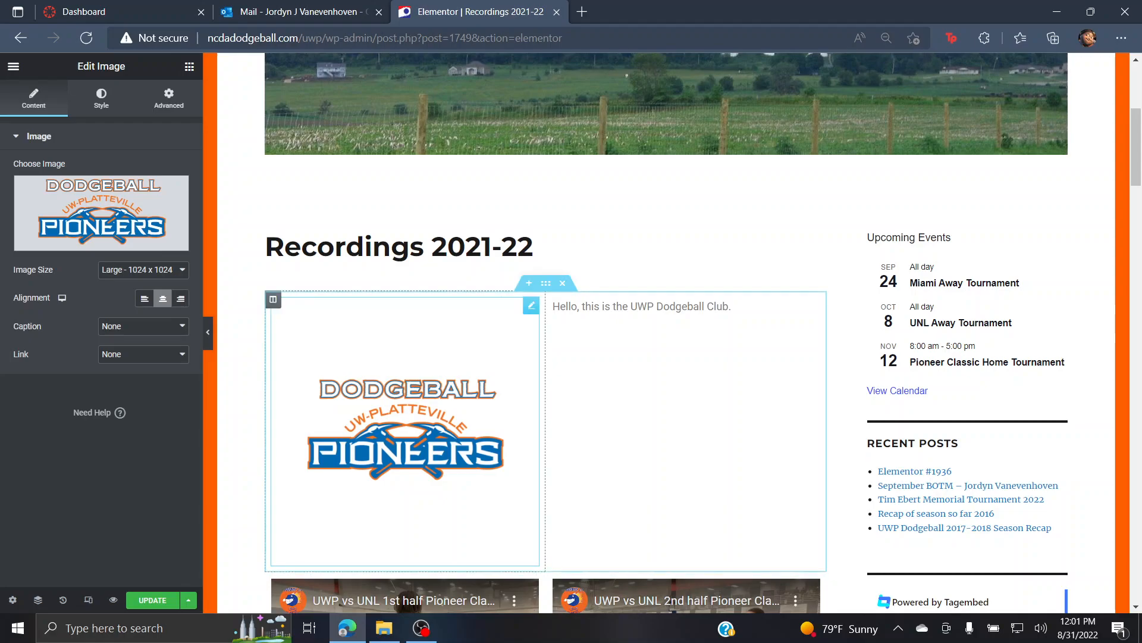
left_click(143, 327)
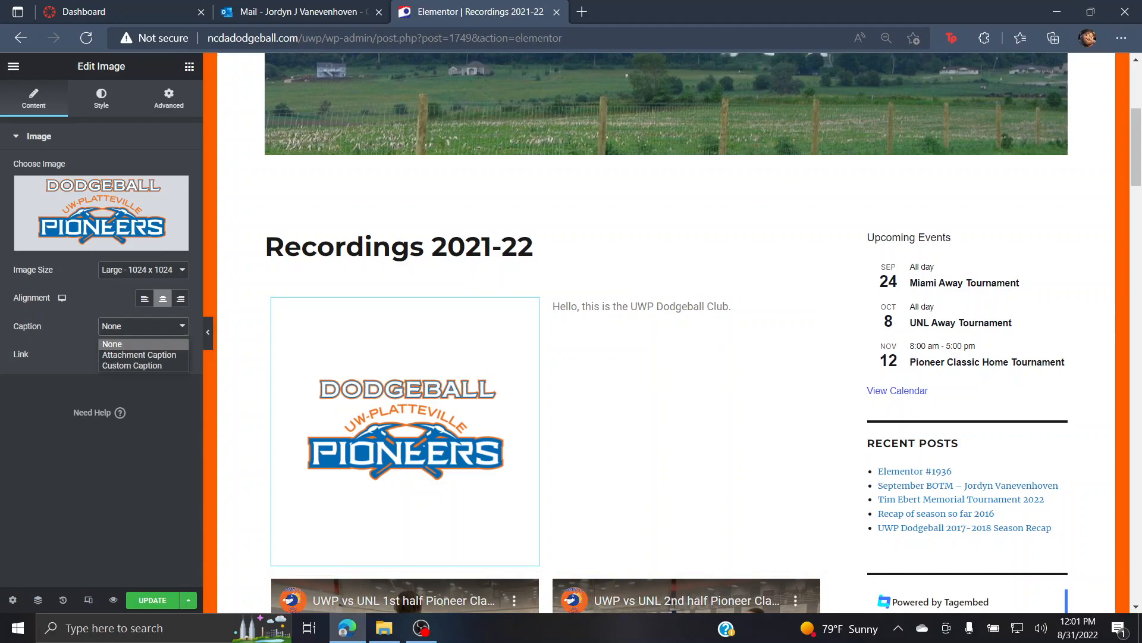
key("Return")
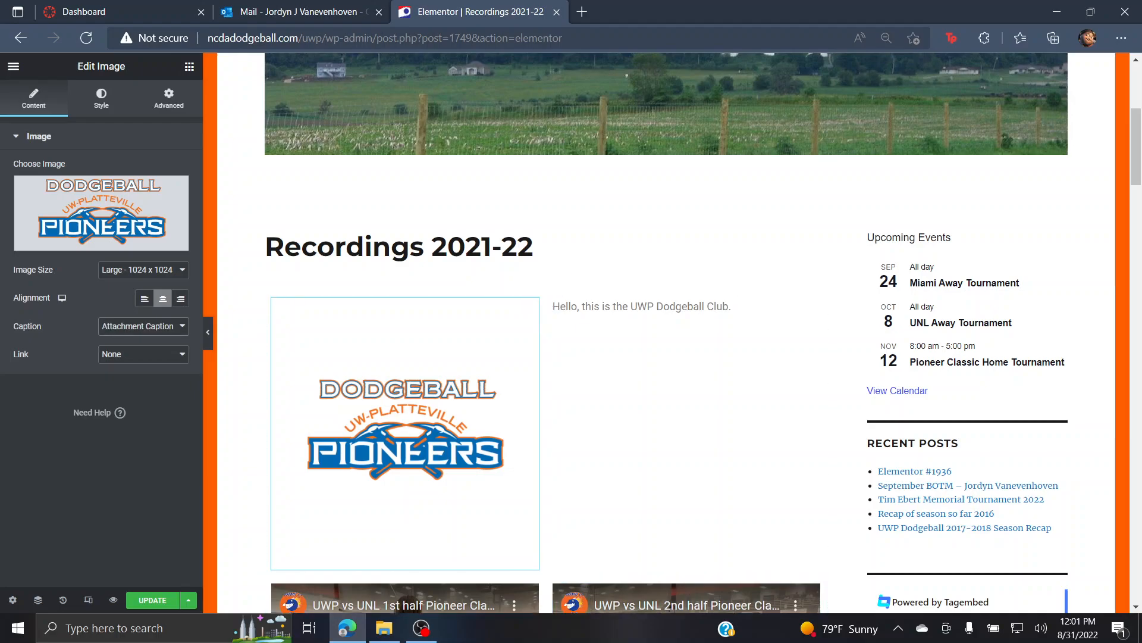
Step: Shrink the logo's width to 53 in its Style settings
left_click(101, 99)
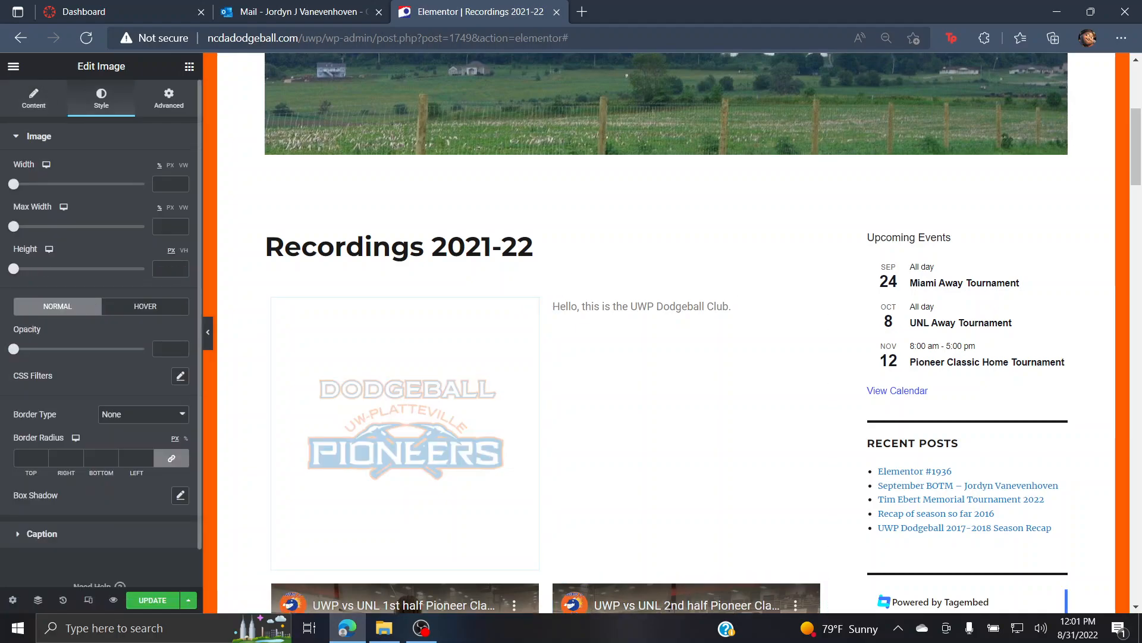
left_click_drag(14, 184, 82, 184)
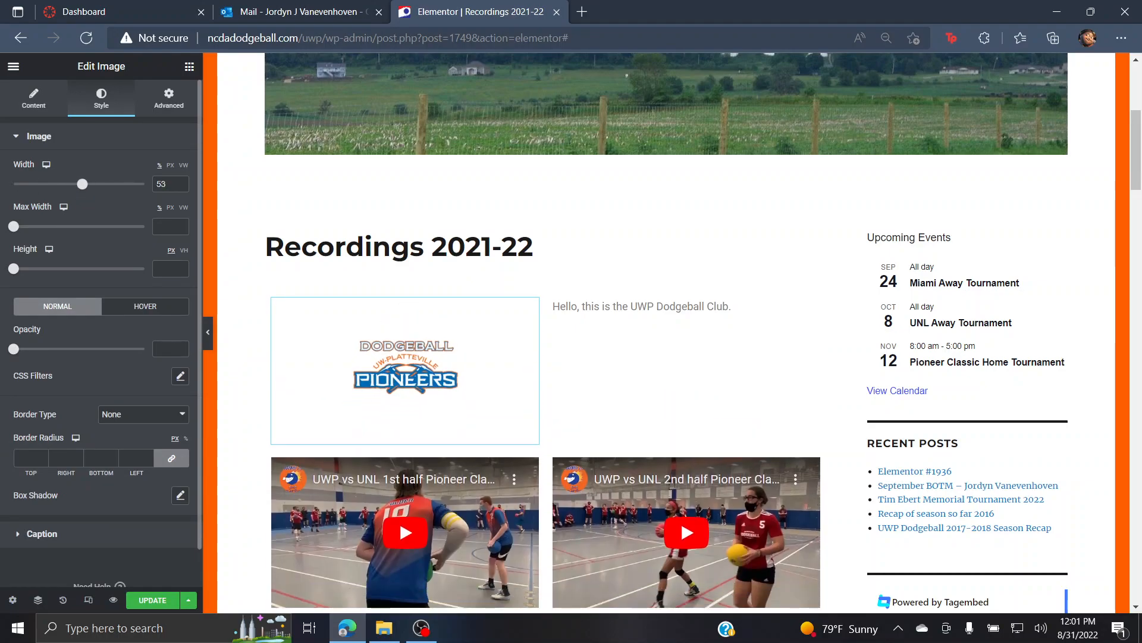
scroll(101, 334, "down", 1)
scroll(102, 333, "up", 1)
left_click(169, 98)
scroll(160, 166, "down", 6)
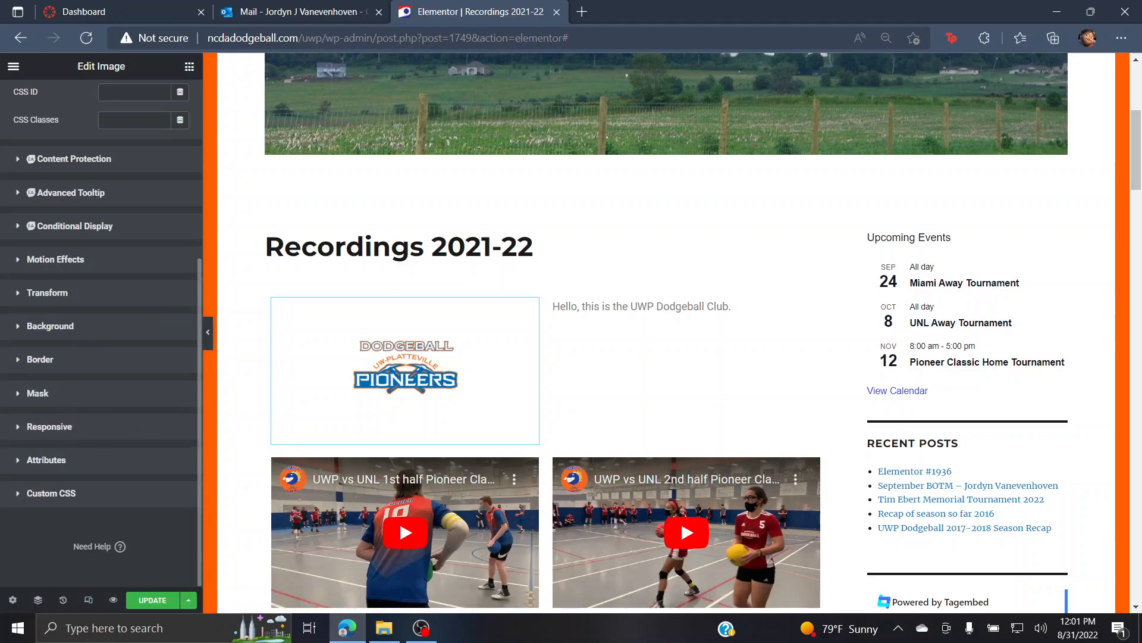
scroll(102, 334, "up", 4)
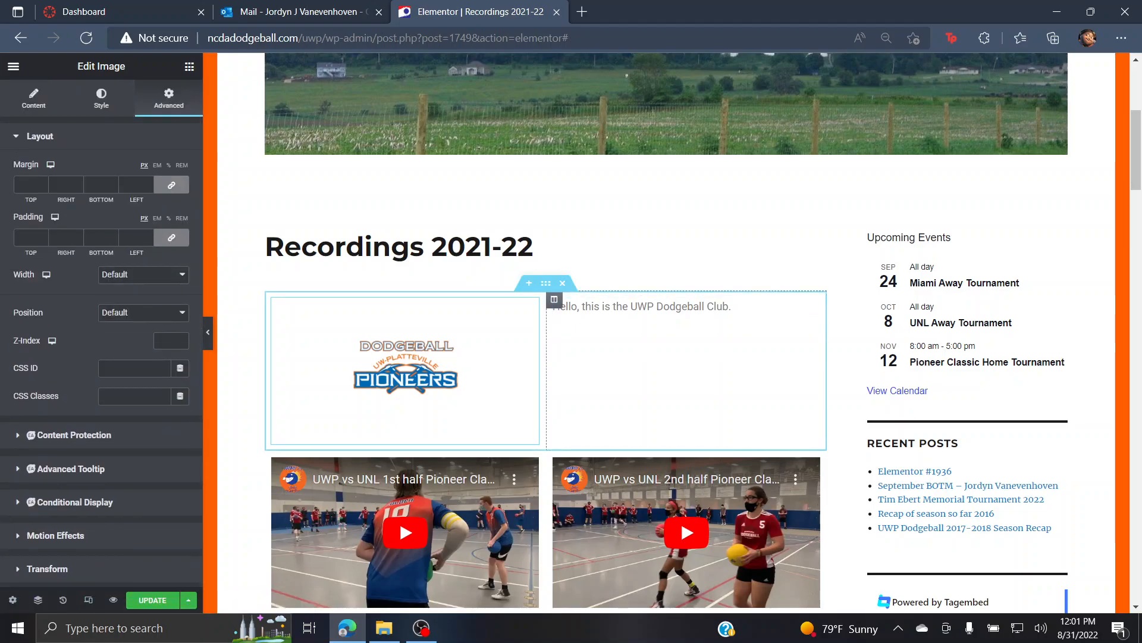
Step: Set the welcome text colour to #0A0A0A, then select the whole two-column section
left_click(673, 312)
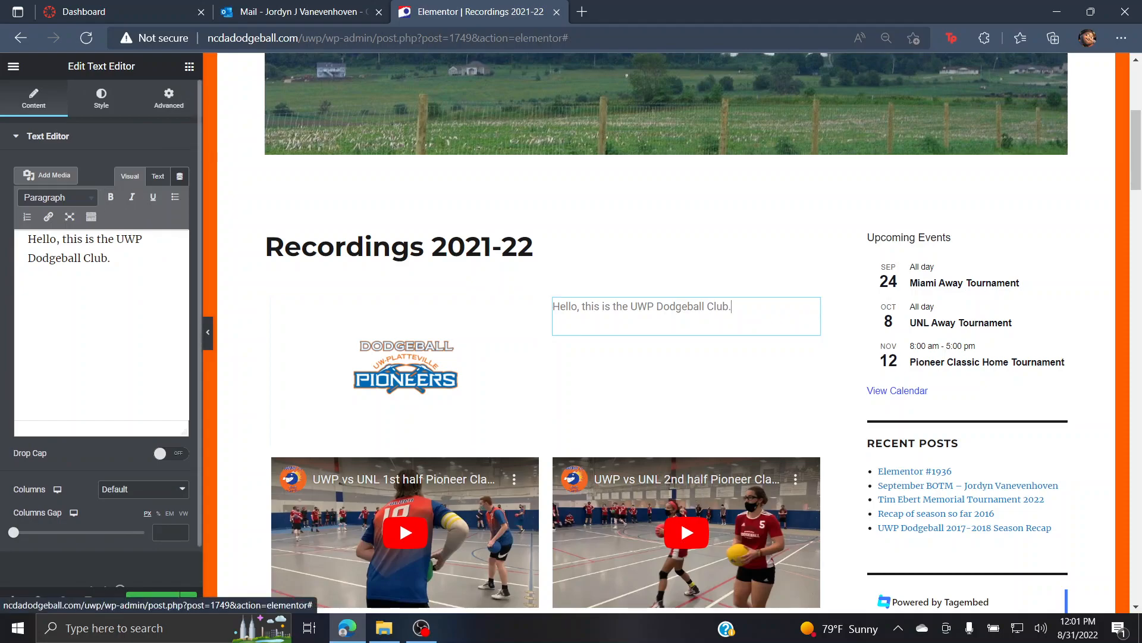
left_click(101, 99)
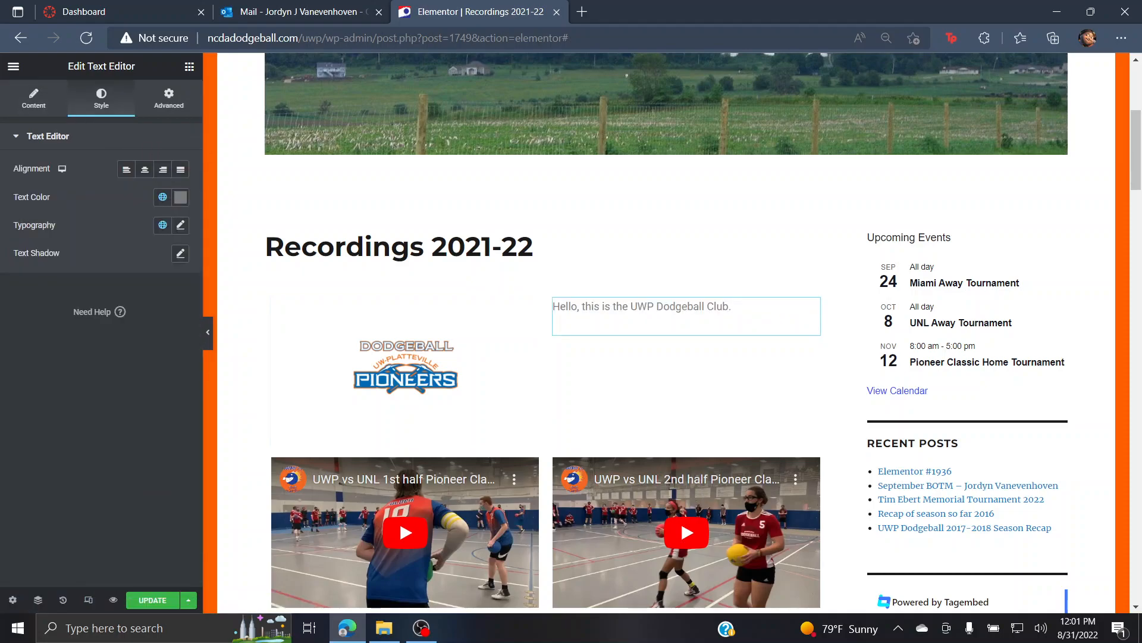
left_click(181, 197)
type("#0A0A0A")
key("Return")
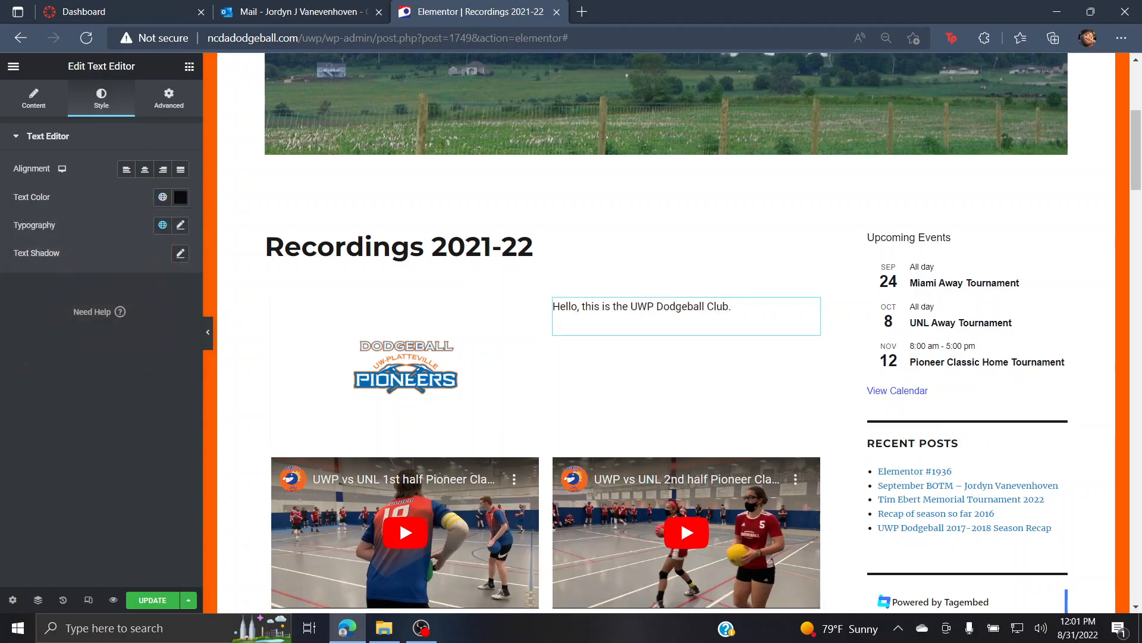
left_click(180, 225)
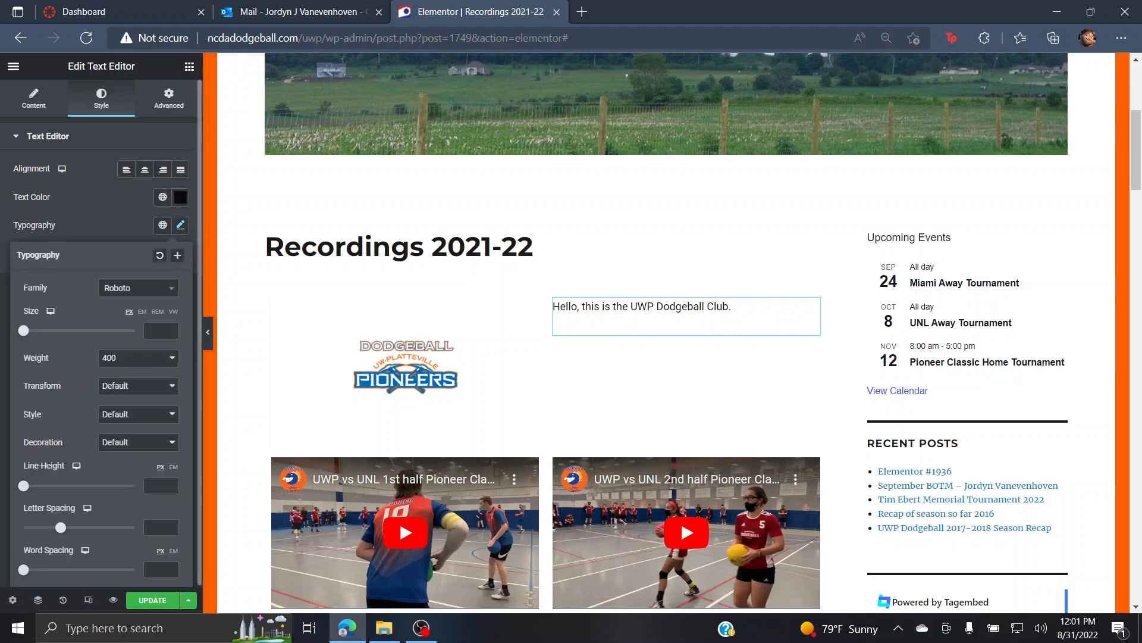
left_click(180, 225)
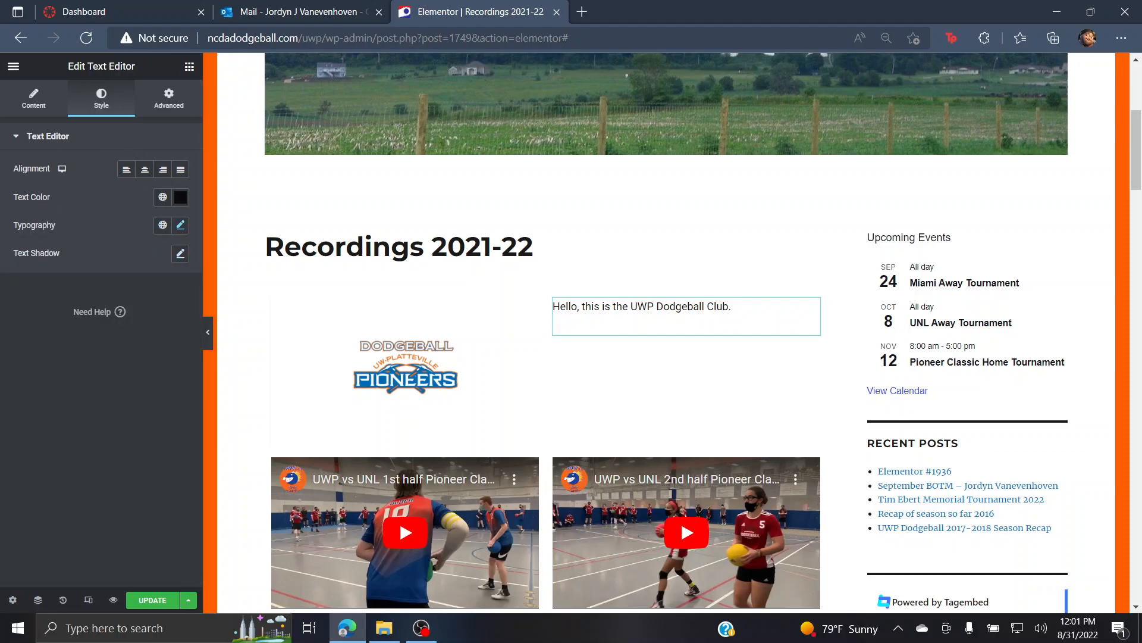
left_click(406, 367)
left_click(545, 283)
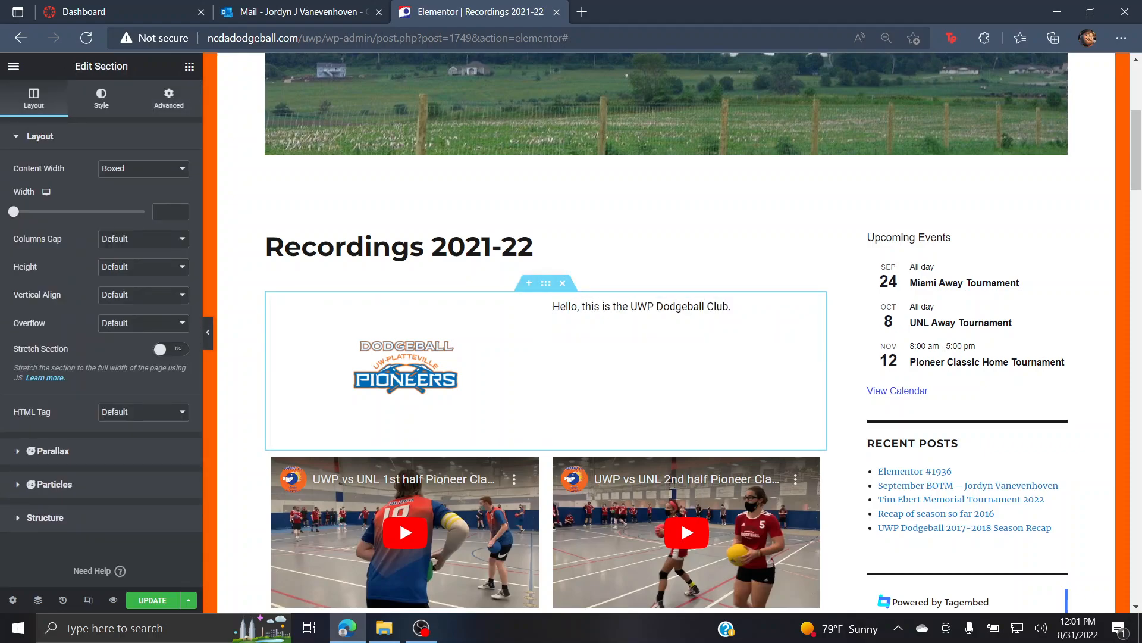
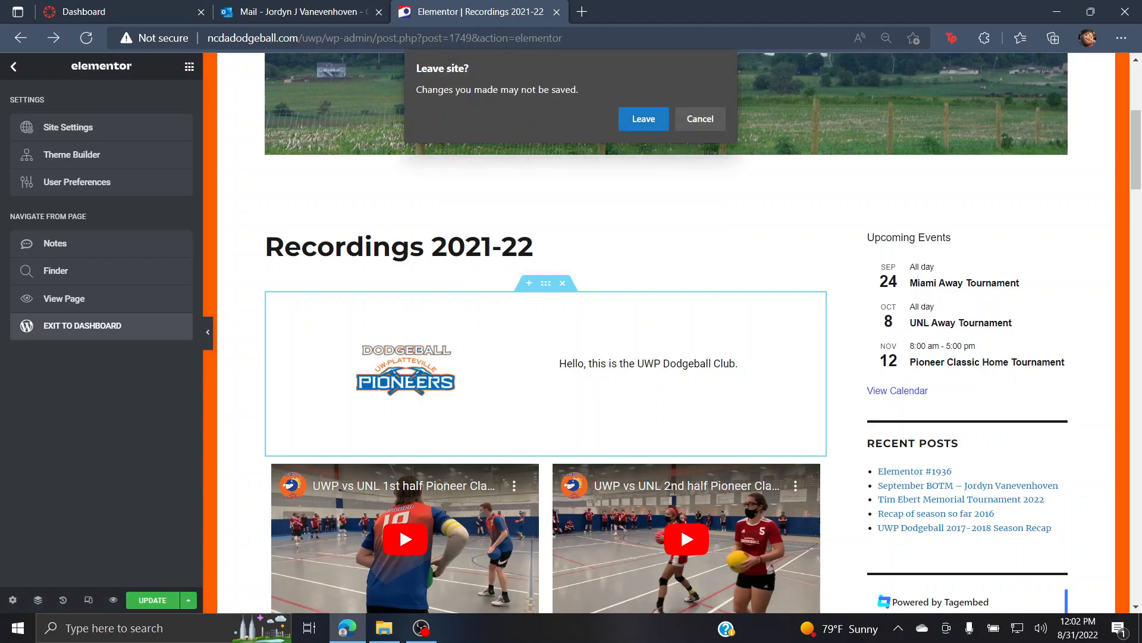
Step: Leave the Recordings 2021-22 Elementor editor without saving and return to the admin Pages list
left_click(644, 119)
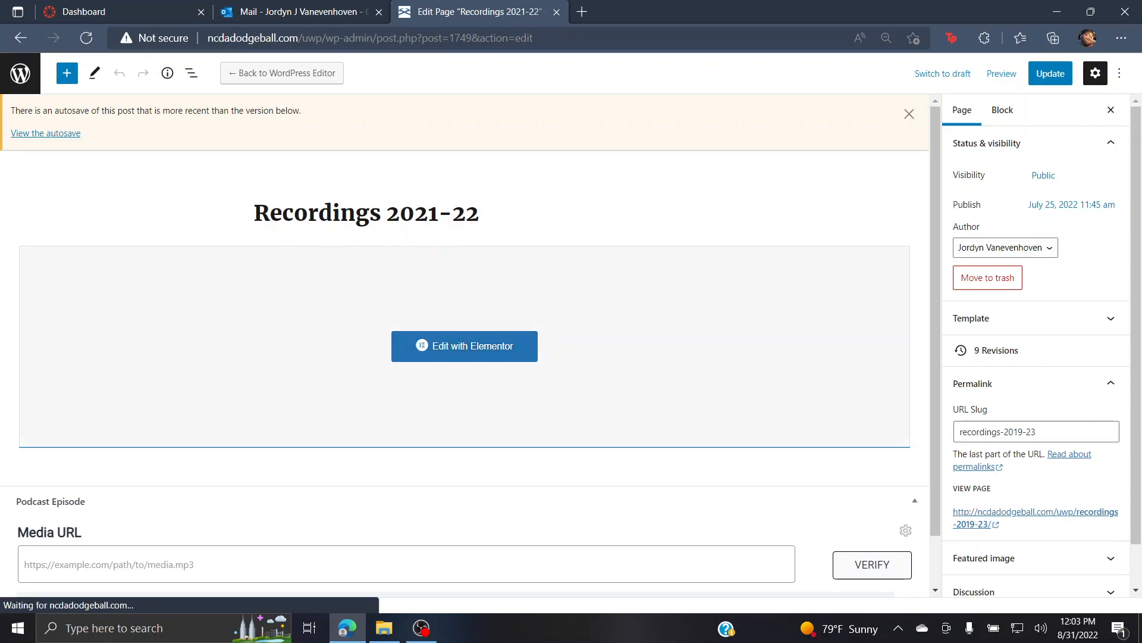
left_click(20, 73)
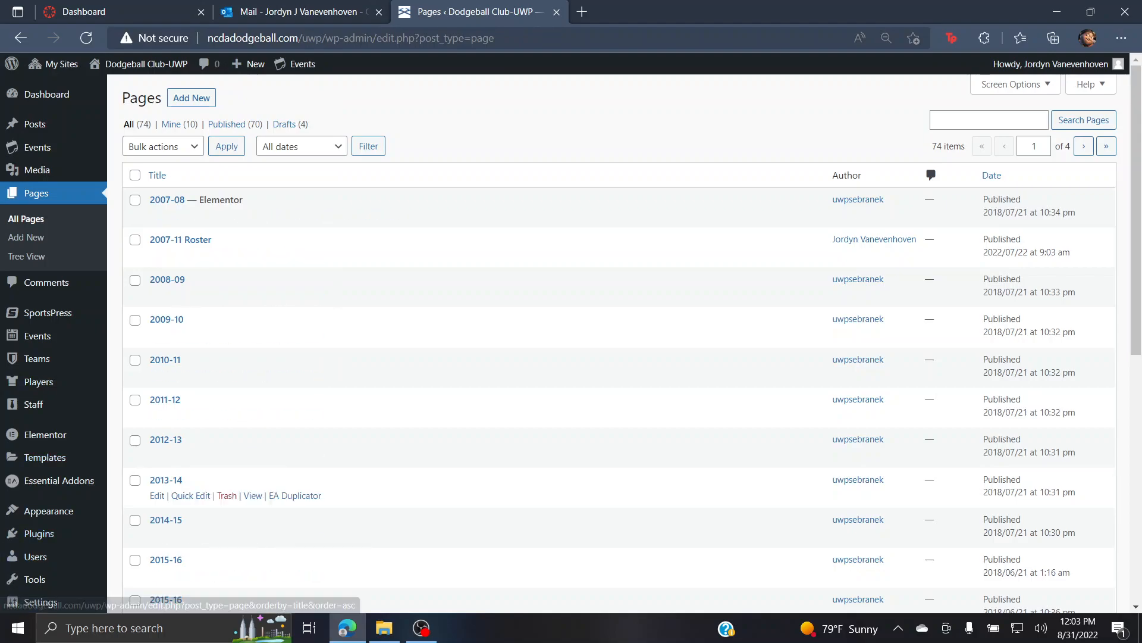
mouse_move(140, 63)
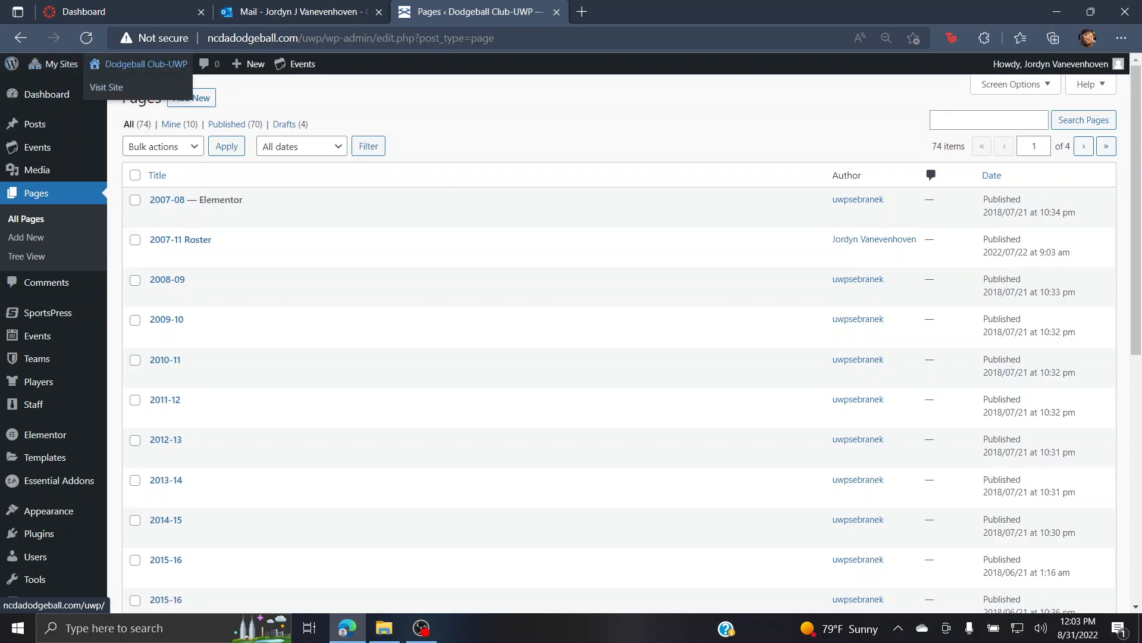
Step: Visit the live Dodgeball Club-UWP homepage from the admin bar's site name
left_click(106, 87)
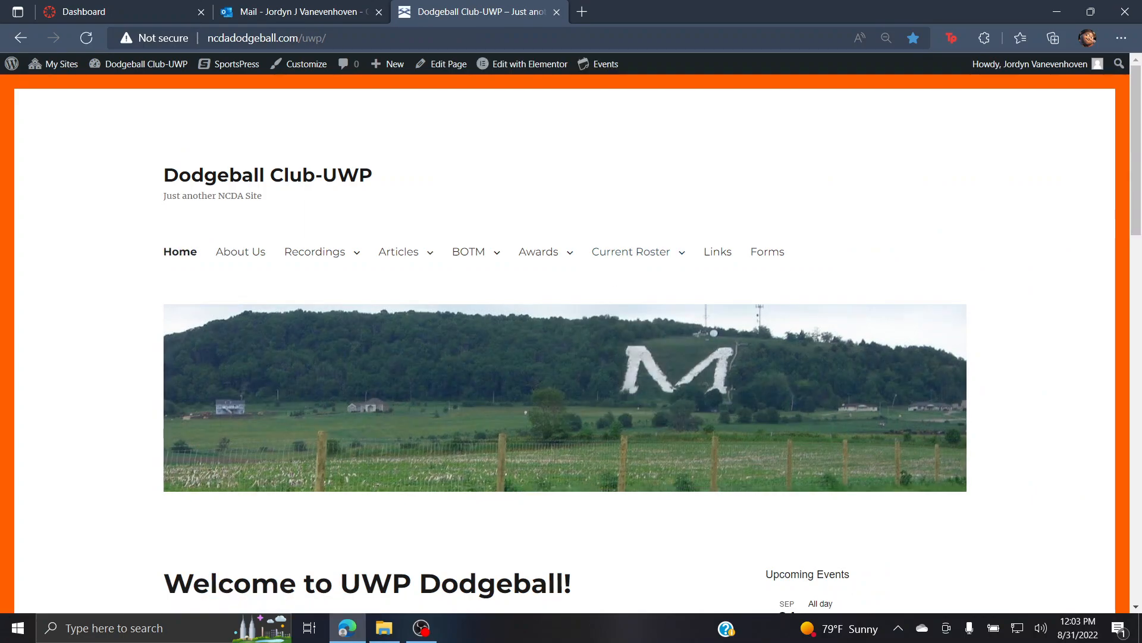
mouse_move(398, 252)
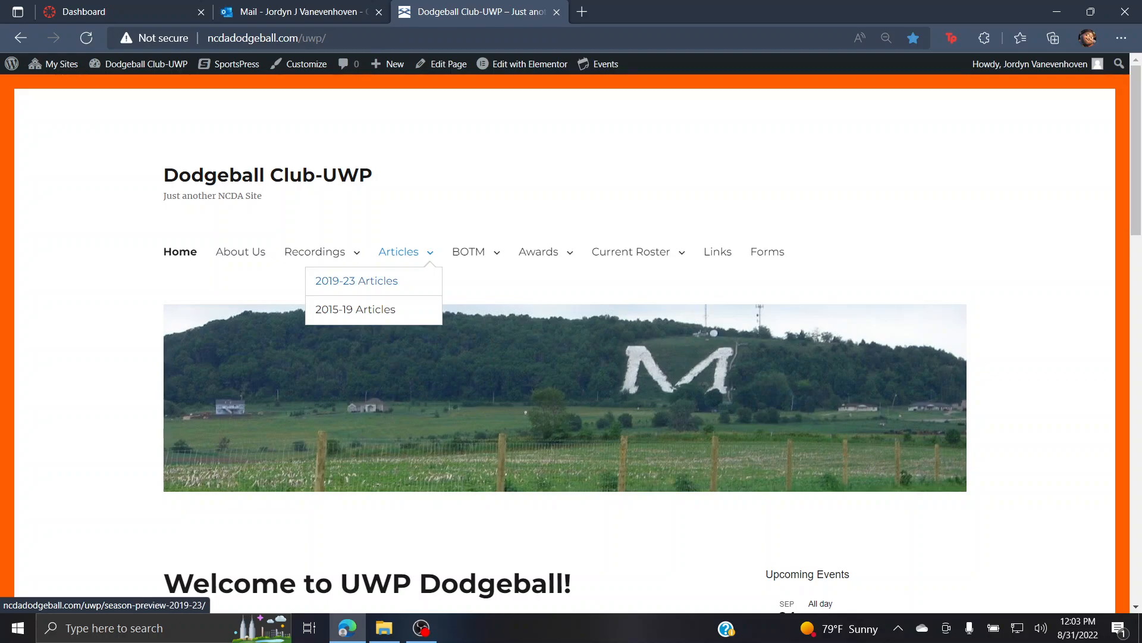
Step: Open 2019-23 Articles from the site menu and browse its 2022-23 and 2021-22 posts
left_click(356, 280)
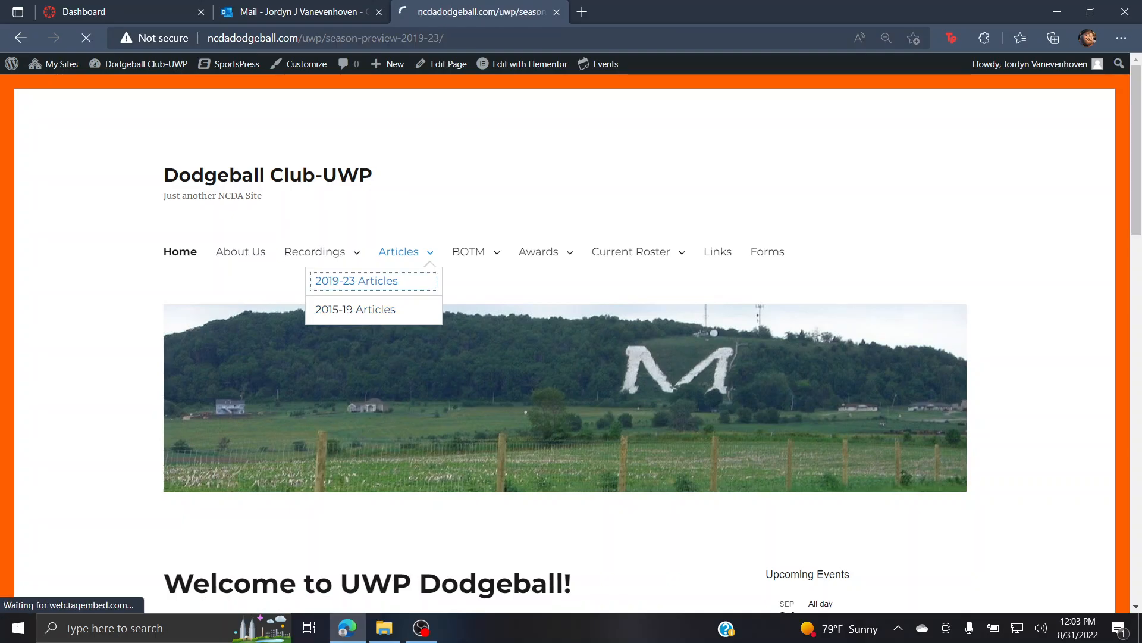
scroll(361, 281, "down", 7)
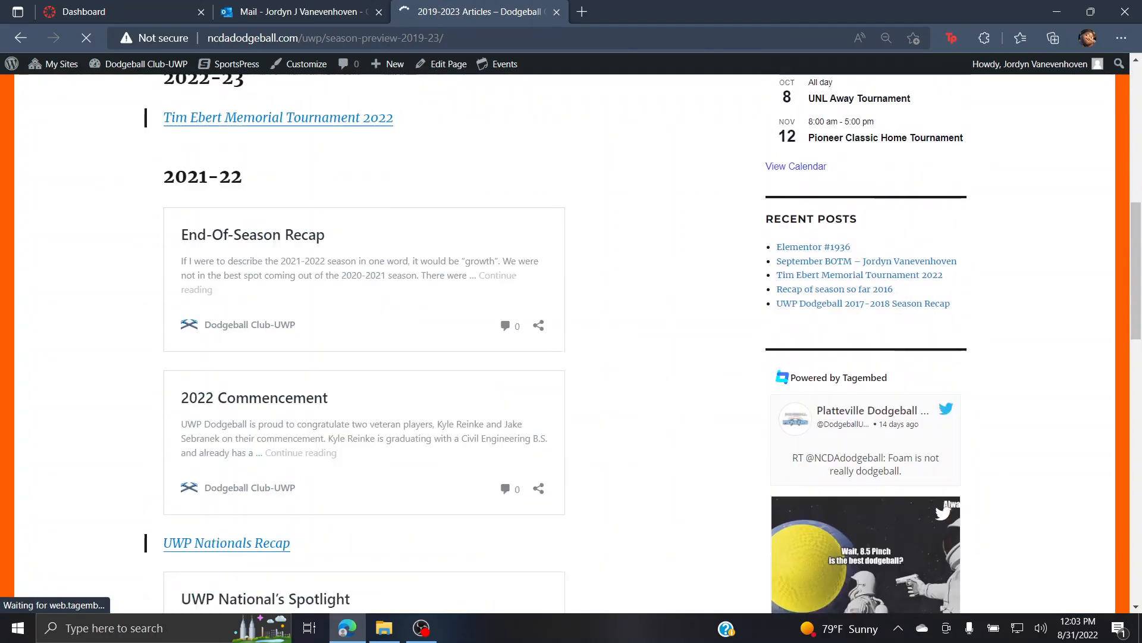
scroll(361, 281, "up", 3)
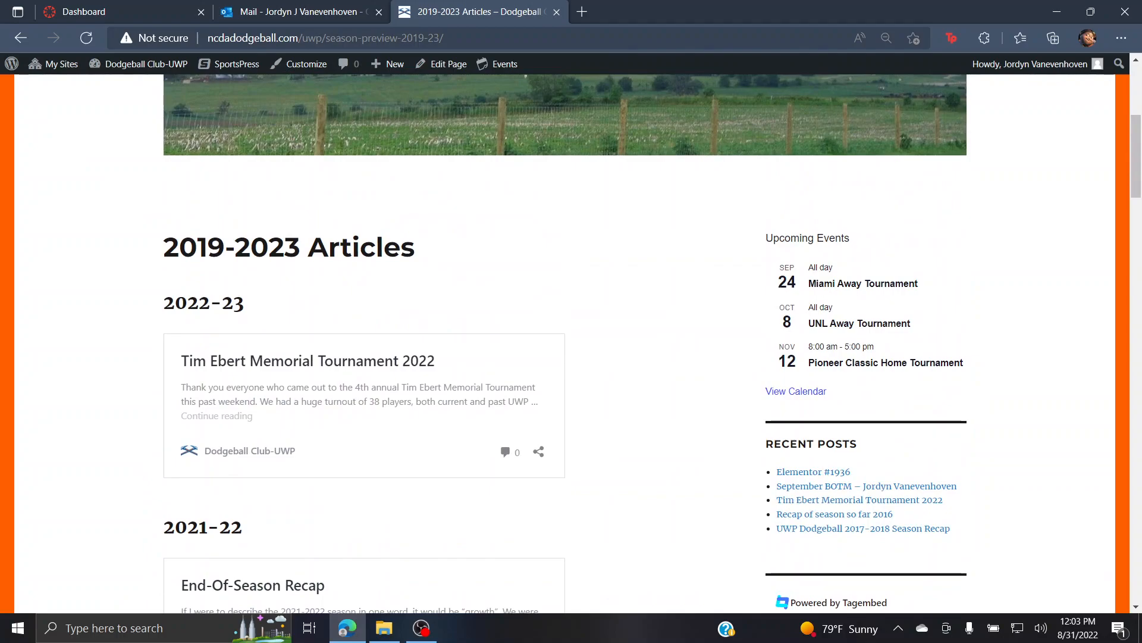
scroll(571, 343, "down", 10)
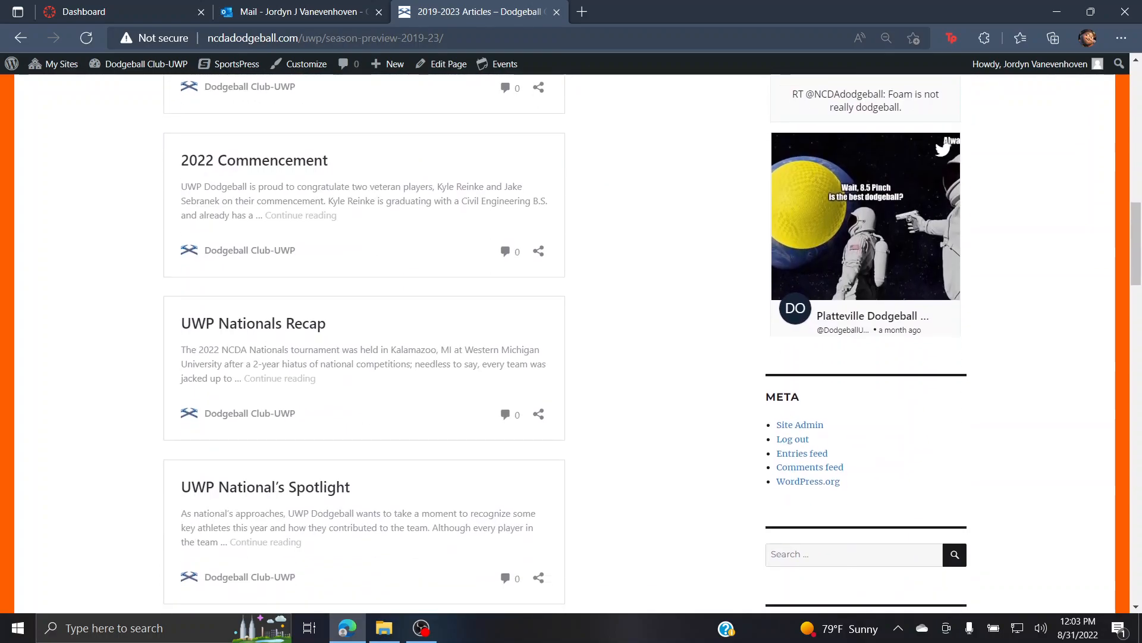
scroll(254, 162, "up", 6)
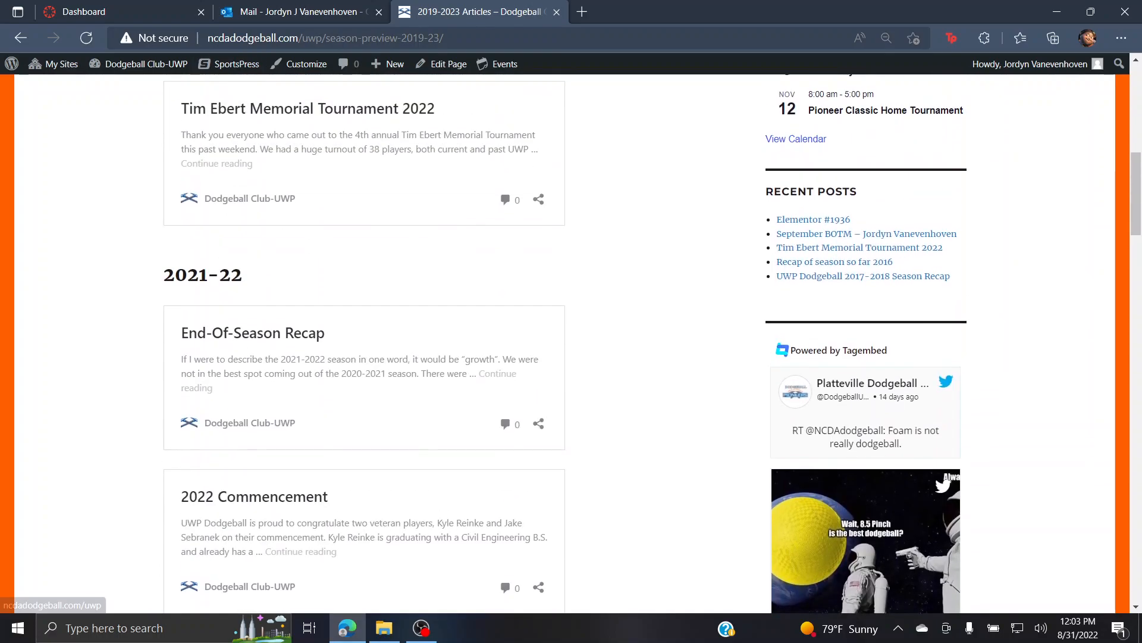
scroll(254, 162, "down", 3)
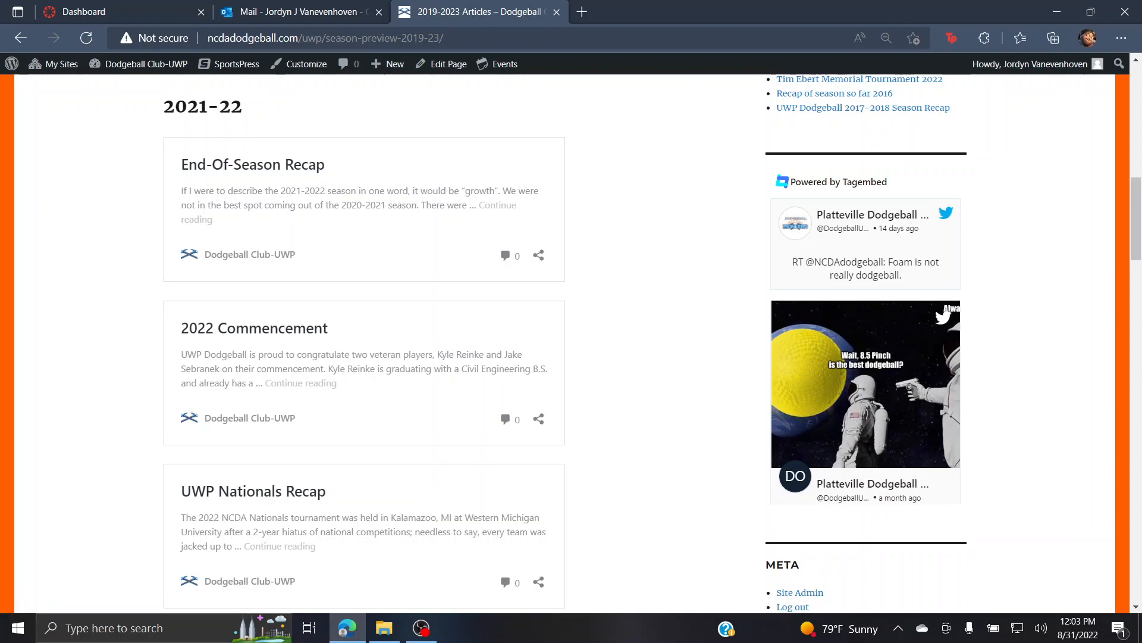
scroll(571, 343, "up", 14)
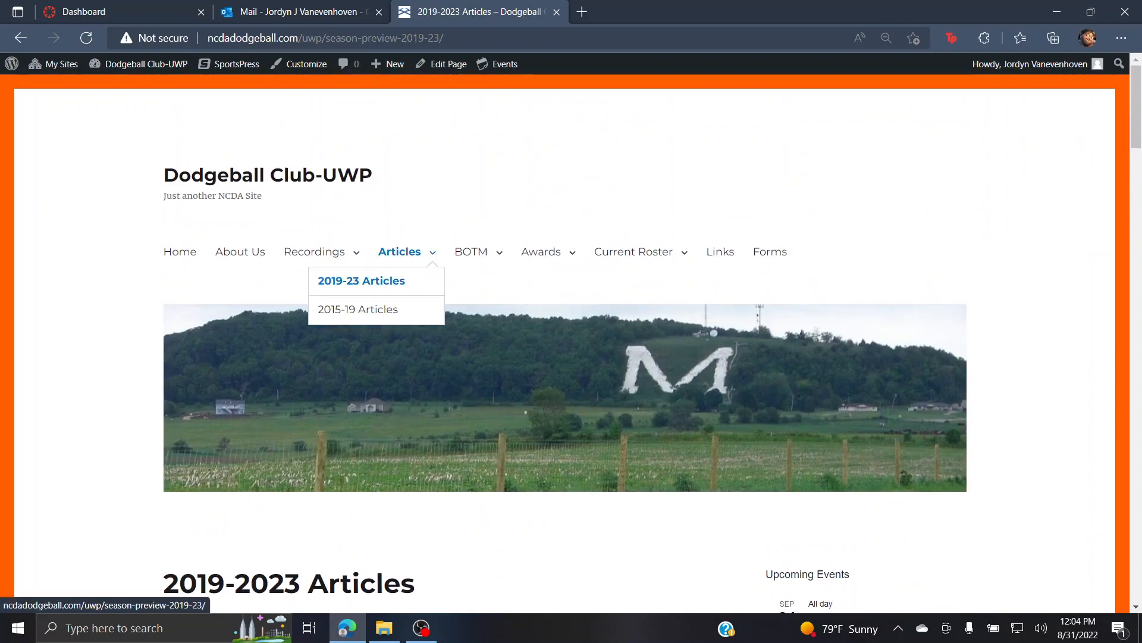
scroll(571, 343, "down", 9)
scroll(571, 343, "up", 8)
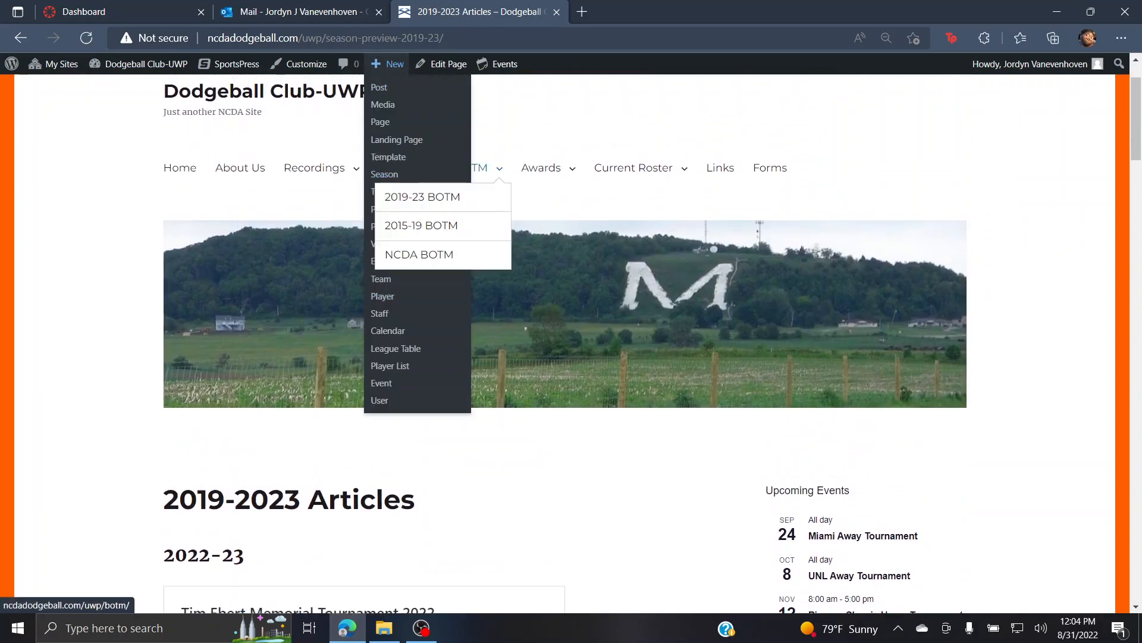
mouse_move(400, 169)
scroll(572, 342, "down", 20)
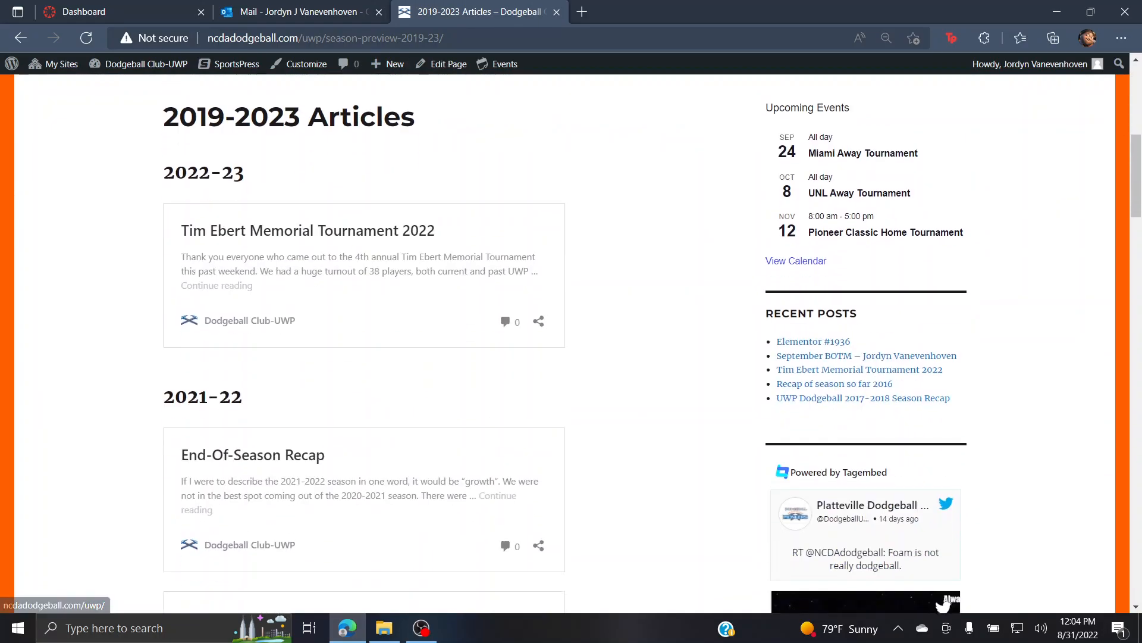
scroll(572, 342, "up", 20)
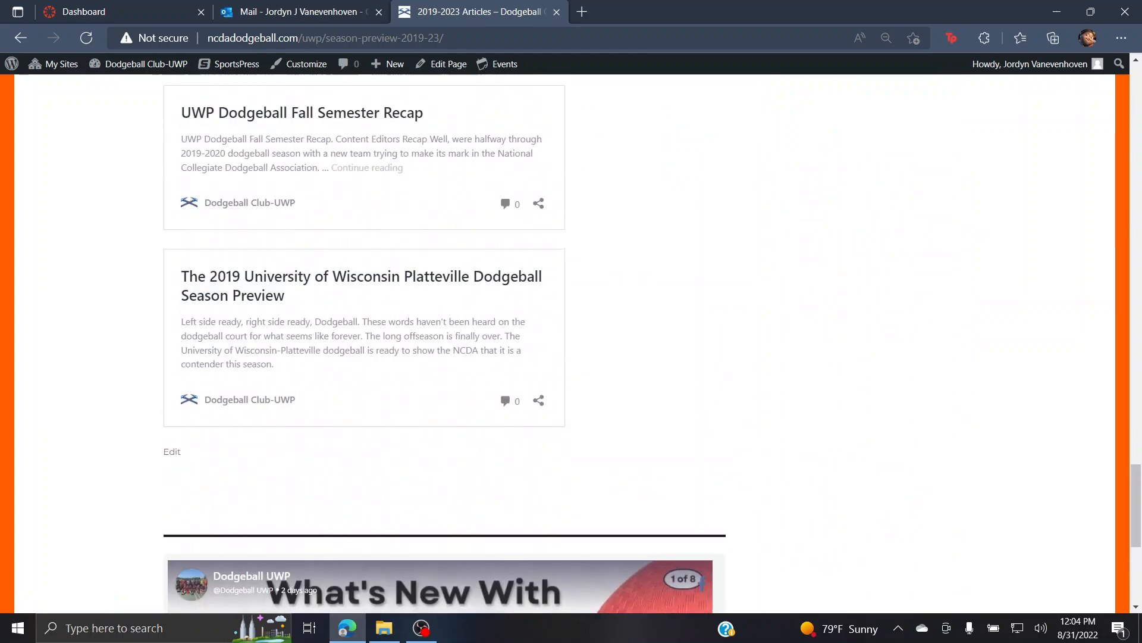
scroll(489, 558, "up", 9)
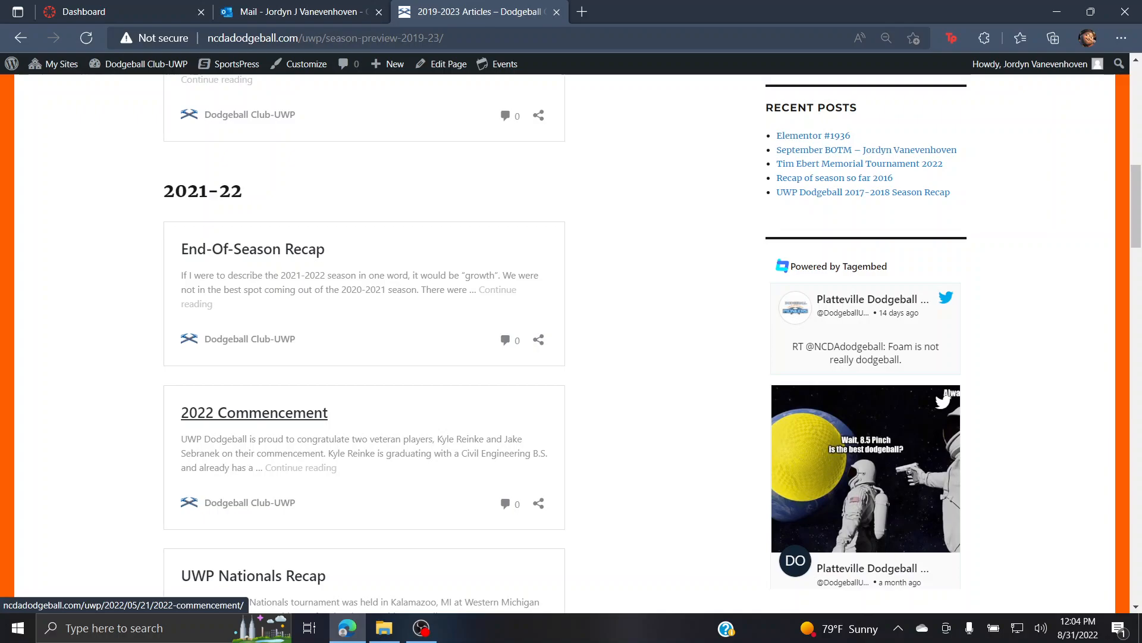
Step: Open the 2022 Commencement post on the live site and read through it
left_click(254, 412)
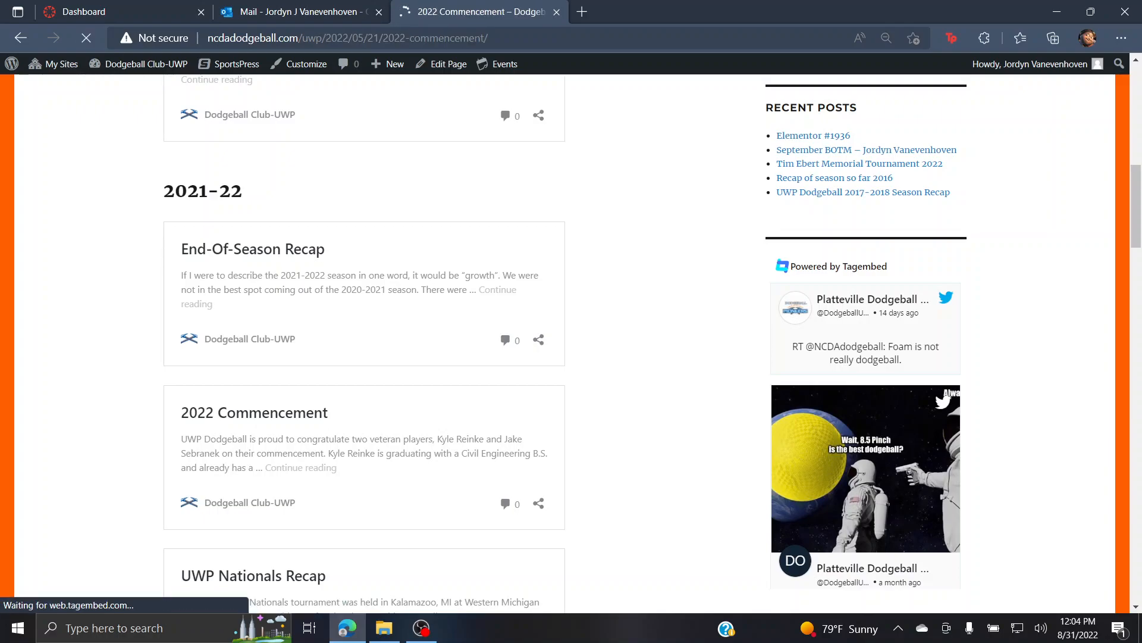
scroll(571, 343, "down", 7)
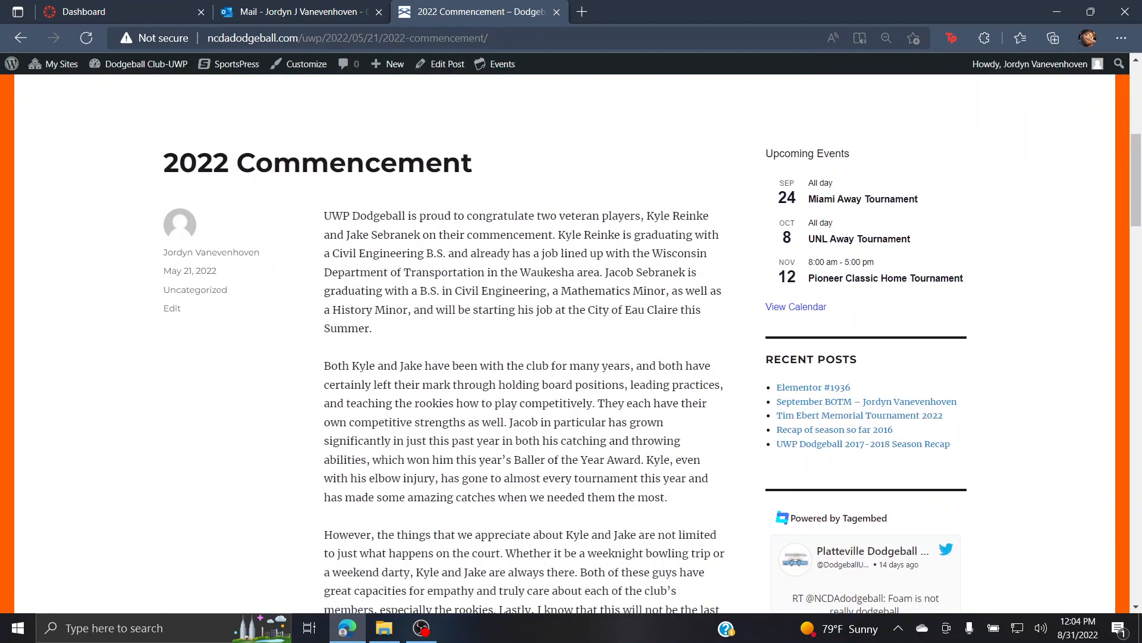
left_click_drag(329, 164, 375, 209)
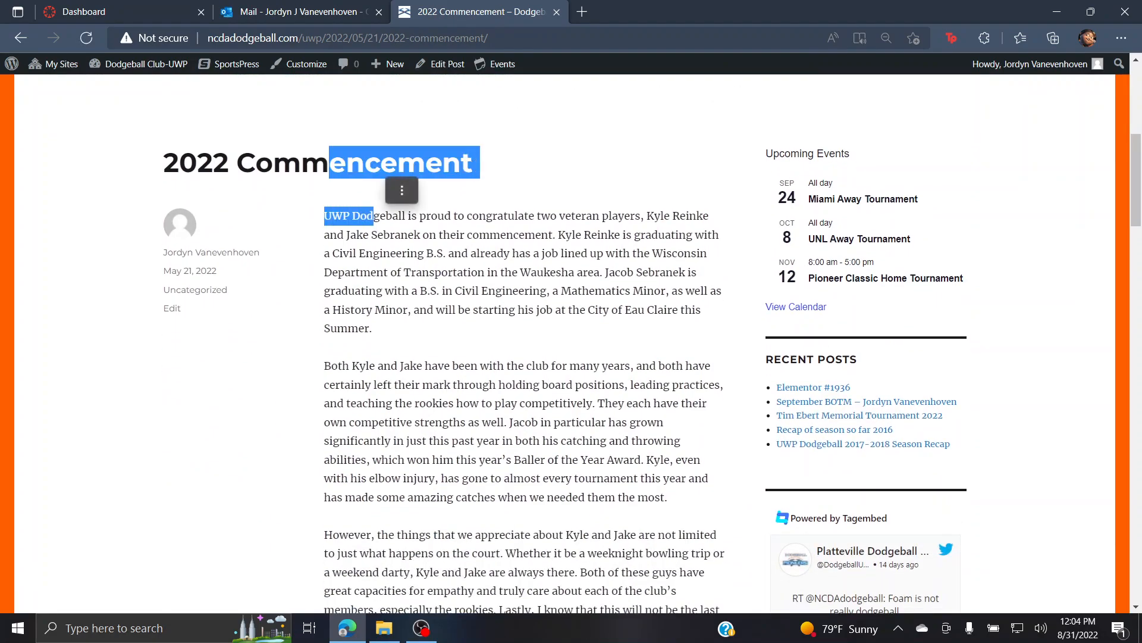
left_click(375, 210)
scroll(631, 262, "up", 7)
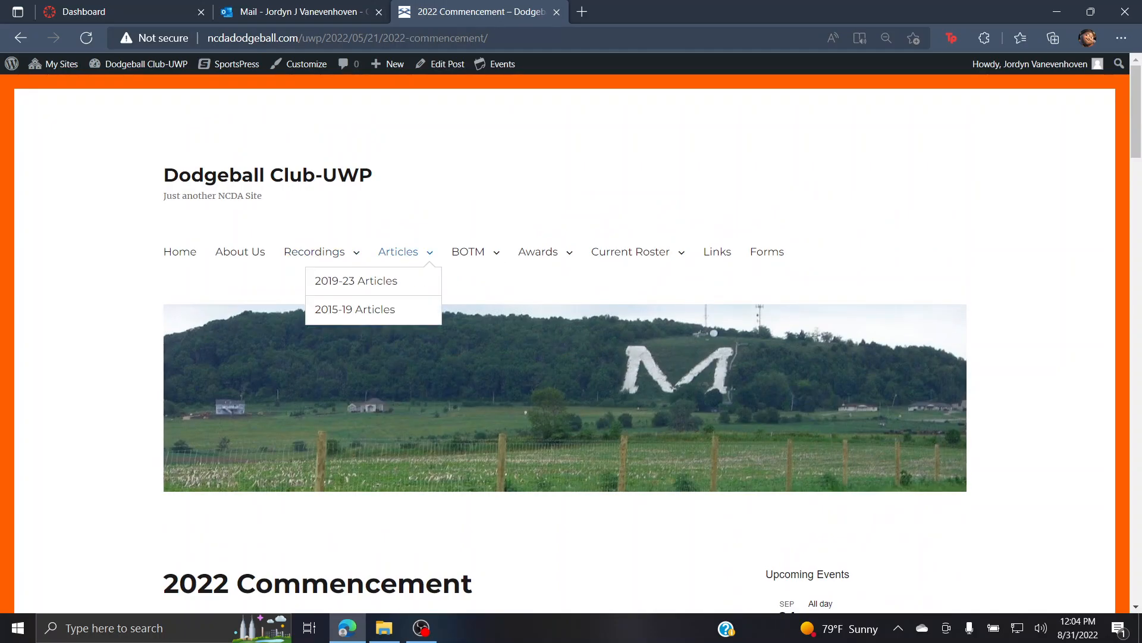
scroll(417, 261, "down", 12)
scroll(524, 346, "down", 5)
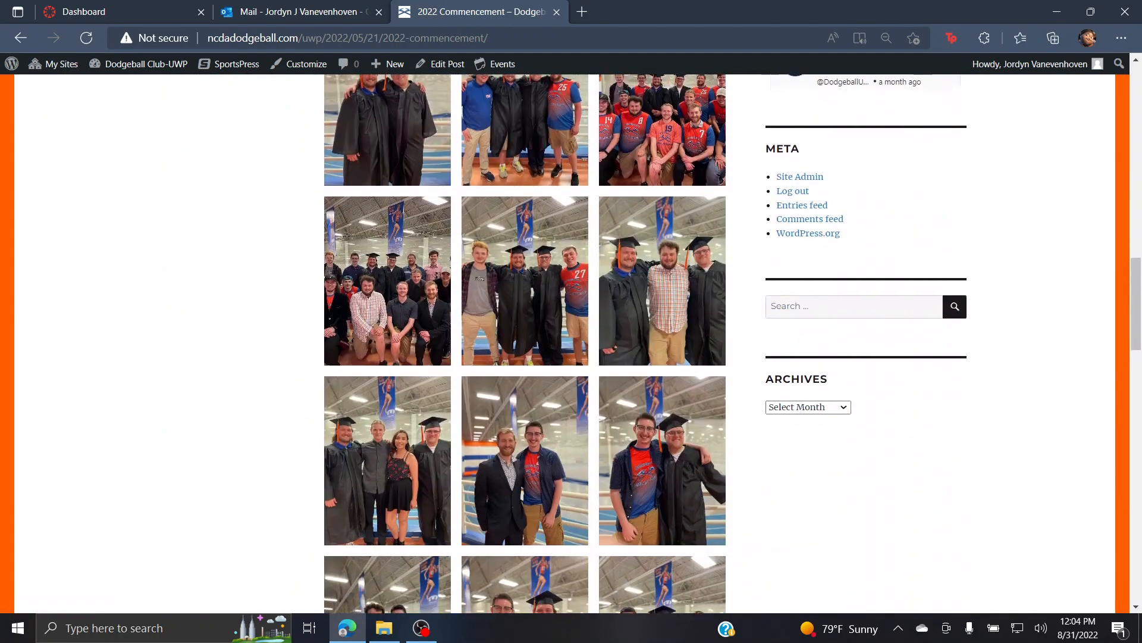
scroll(523, 345, "up", 4)
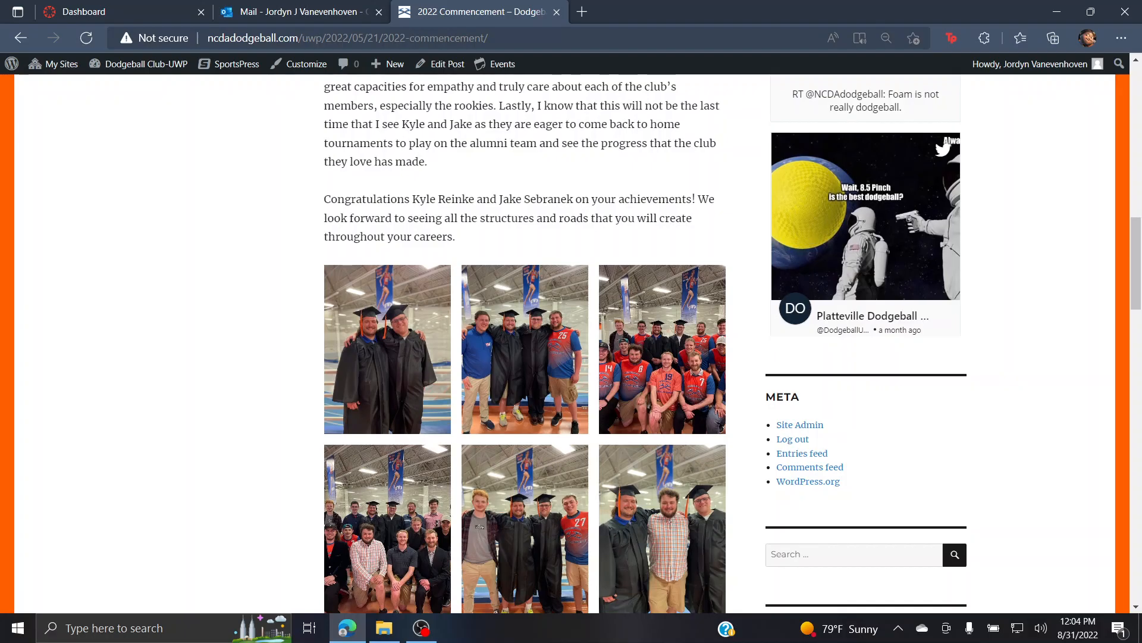
Step: Finish reviewing the 2022 Commencement post and open it in the block editor
scroll(523, 345, "down", 10)
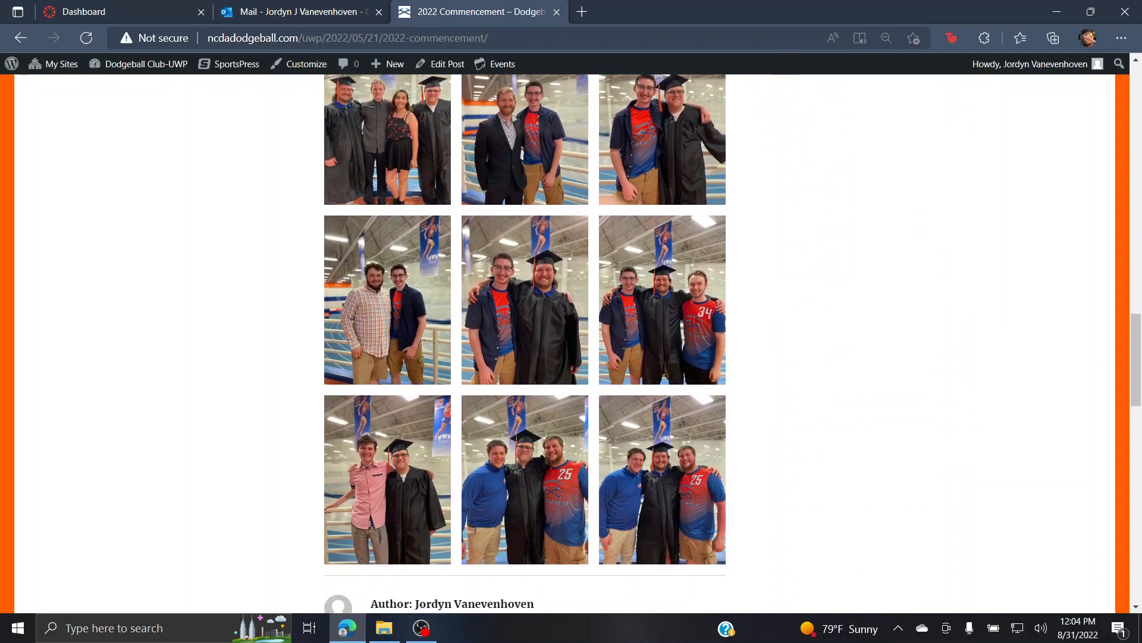
scroll(524, 345, "down", 4)
scroll(524, 345, "up", 15)
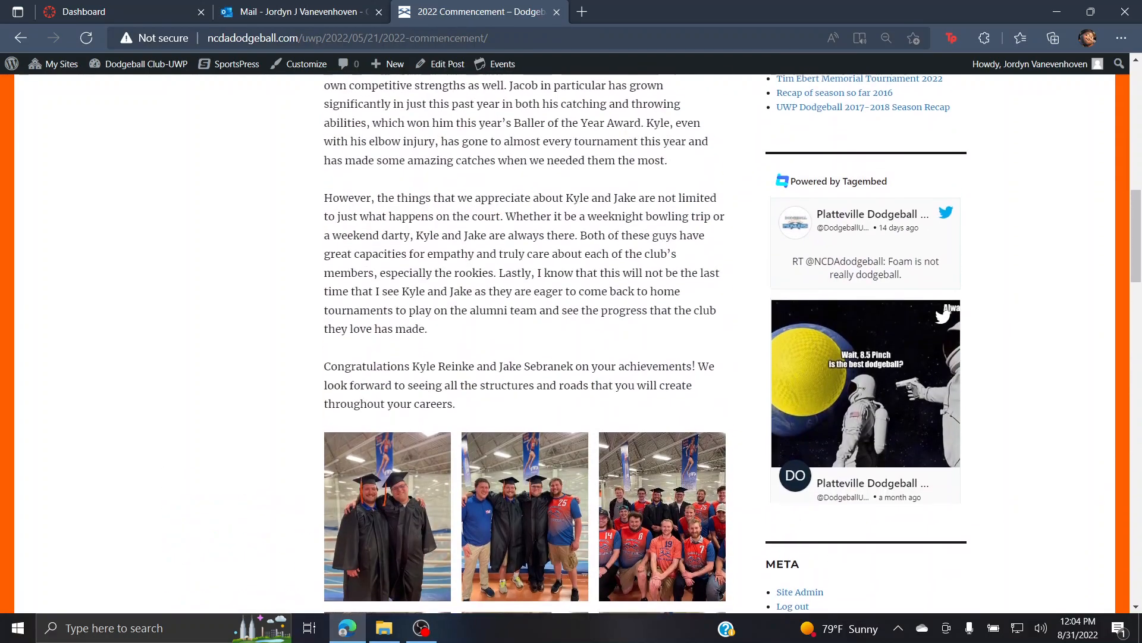
scroll(524, 346, "up", 4)
scroll(524, 345, "down", 7)
scroll(523, 345, "up", 7)
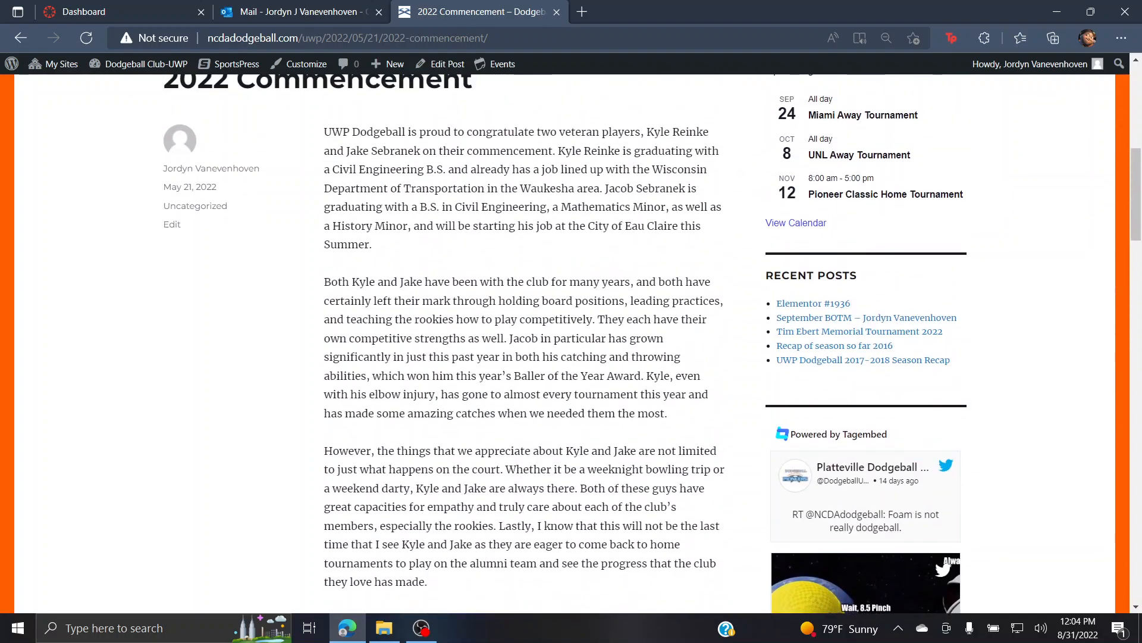
left_click(172, 224)
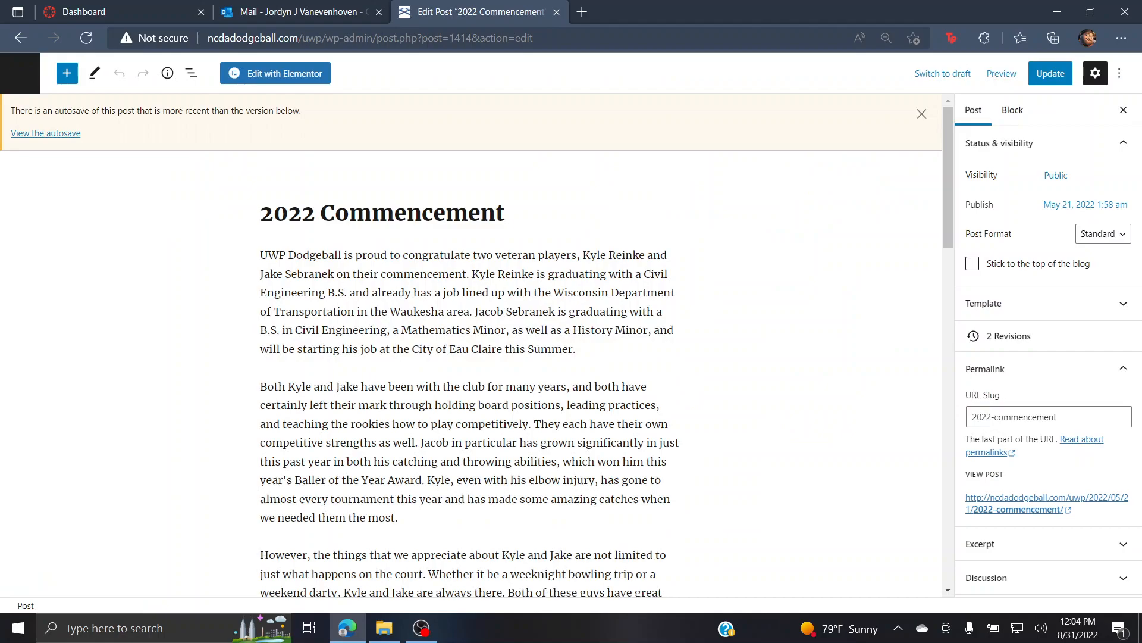
Step: Look through the 2022 Commencement post's content in the block editor
scroll(306, 271, "down", 5)
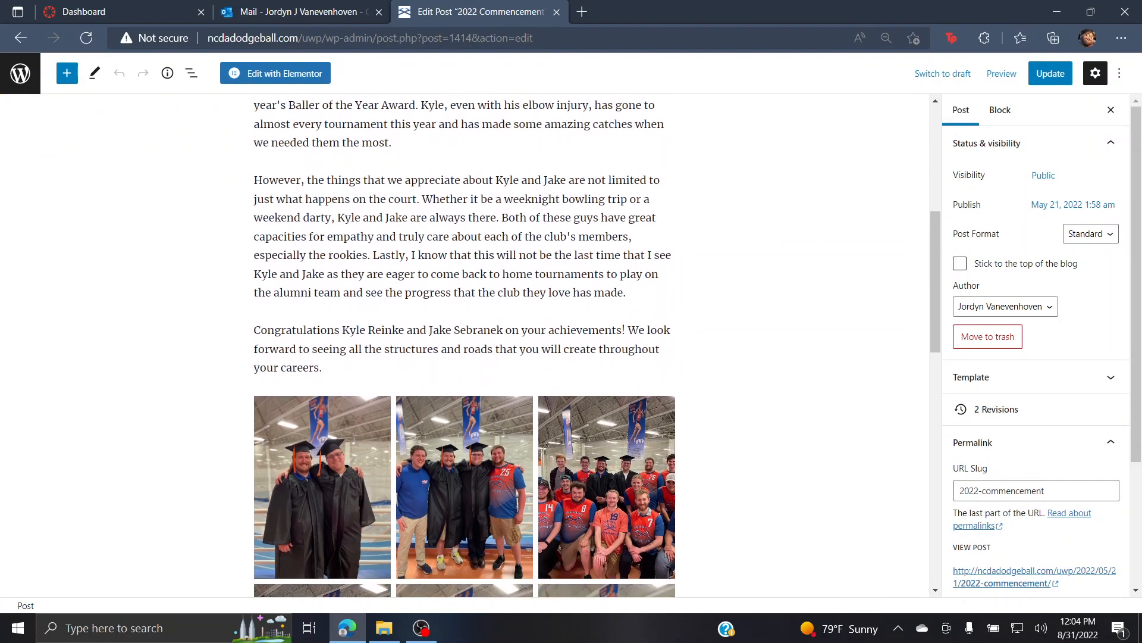
left_click(306, 272)
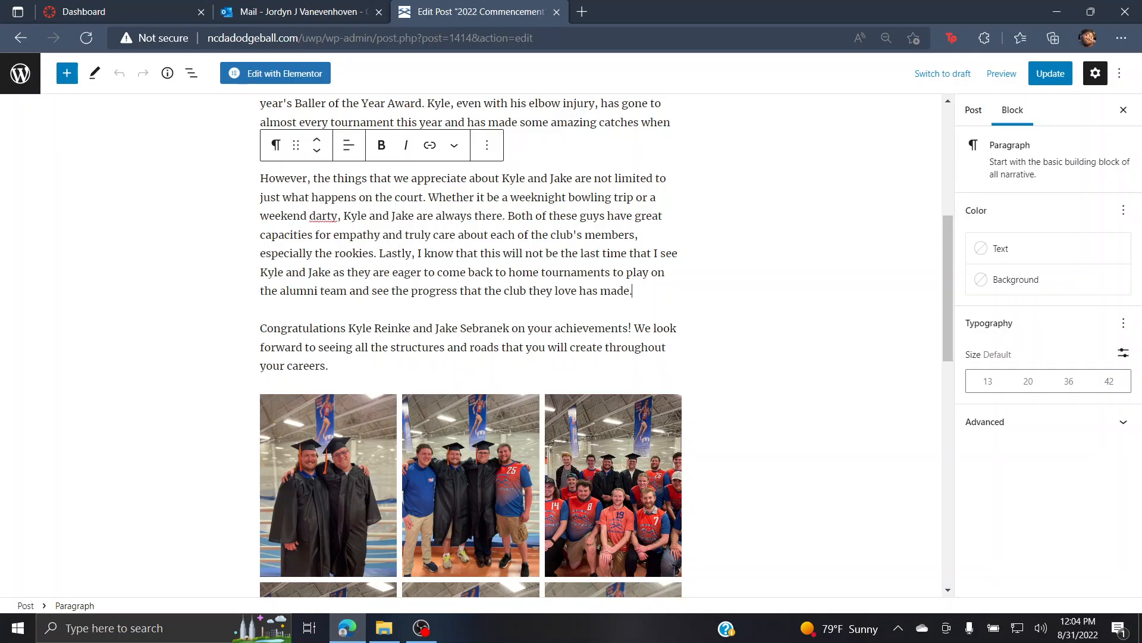
scroll(470, 345, "down", 10)
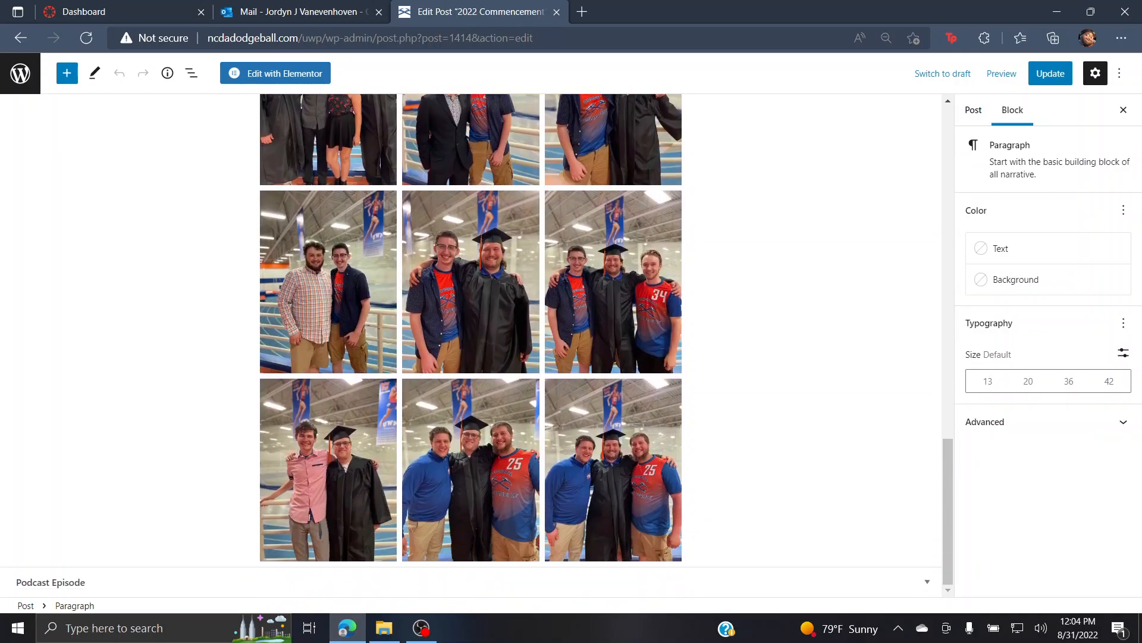
scroll(470, 345, "up", 15)
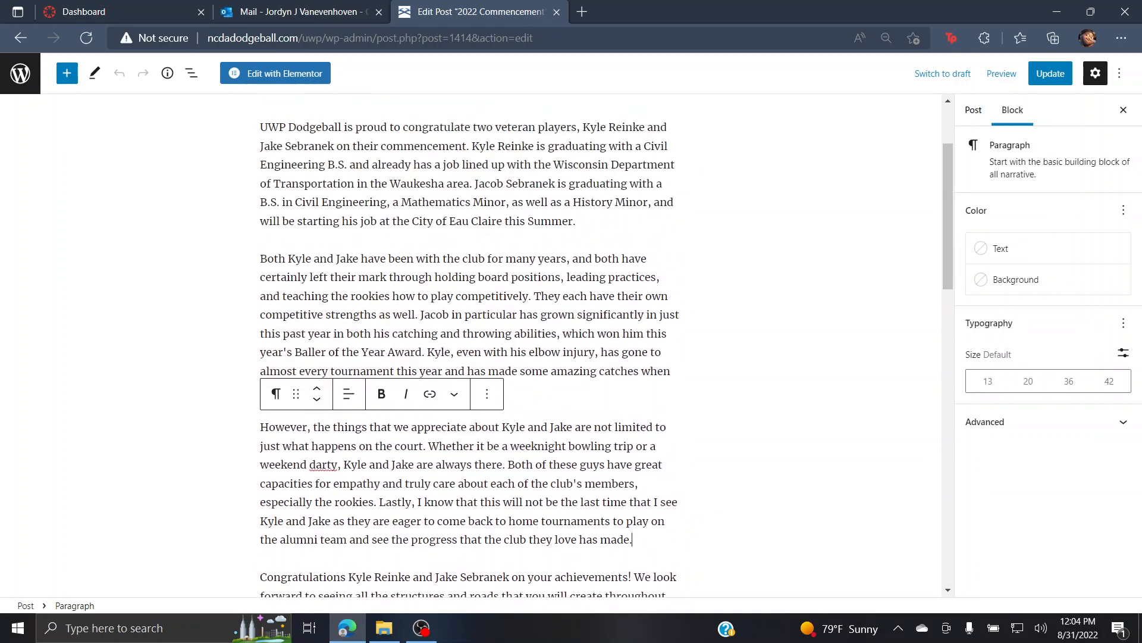
Step: Go back to the live post and open BOTM > 2019-23 BOTM from the site menu
left_click(20, 38)
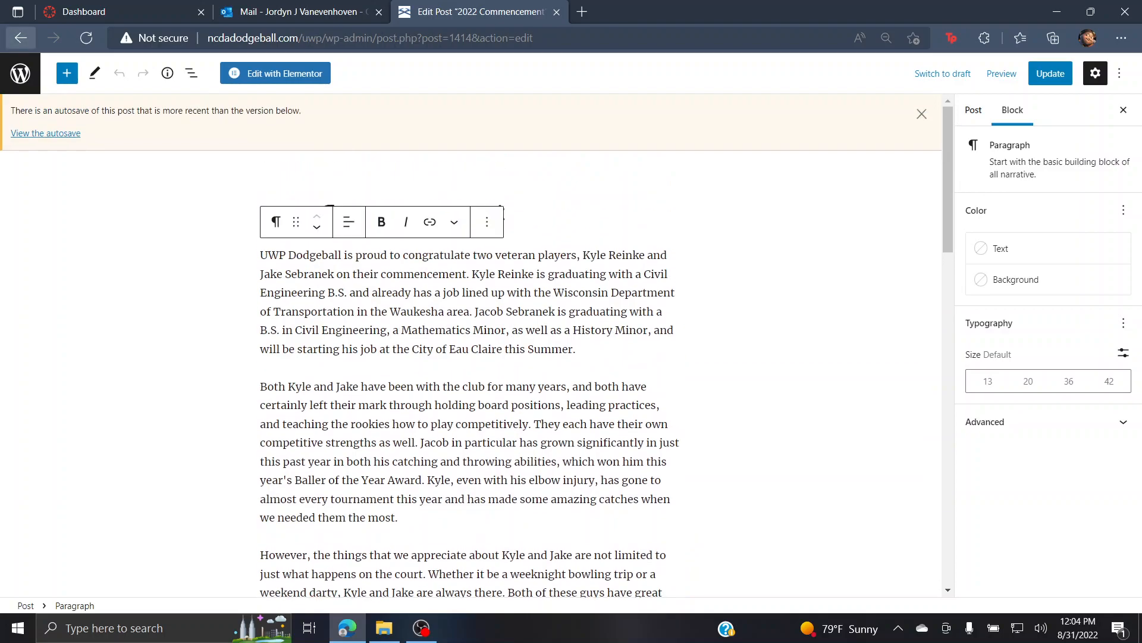
scroll(565, 345, "up", 8)
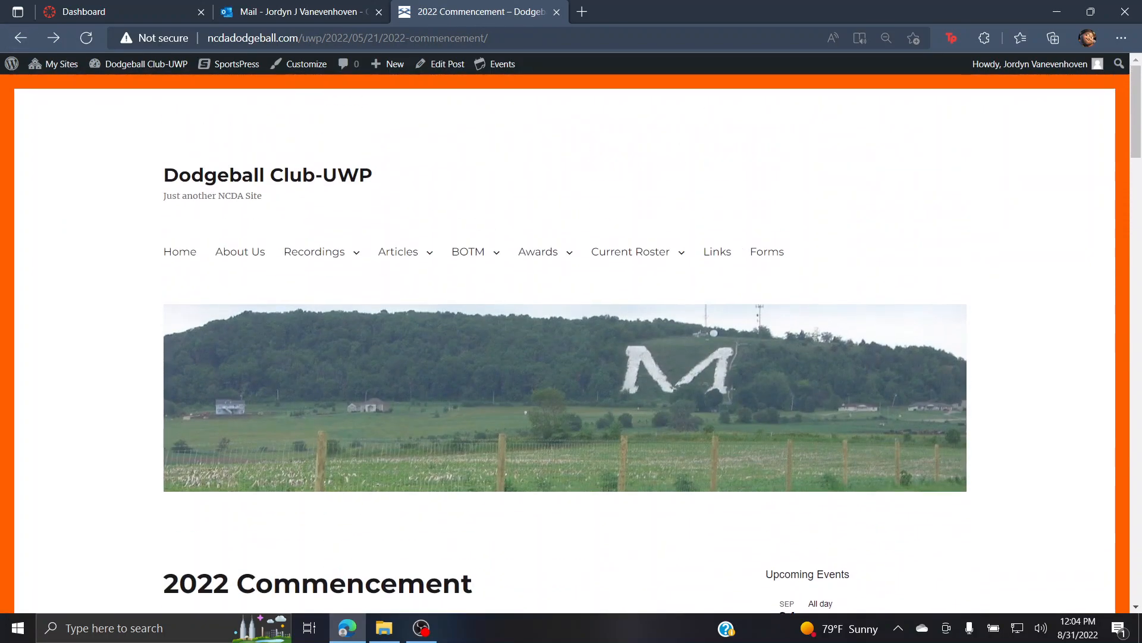
mouse_move(468, 251)
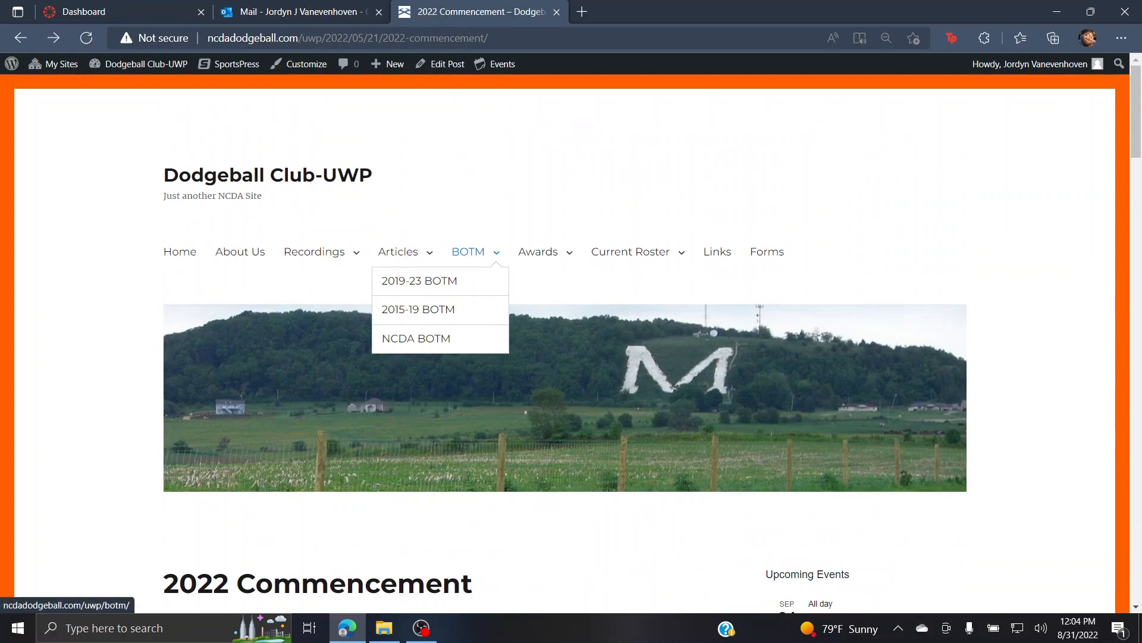
left_click(419, 280)
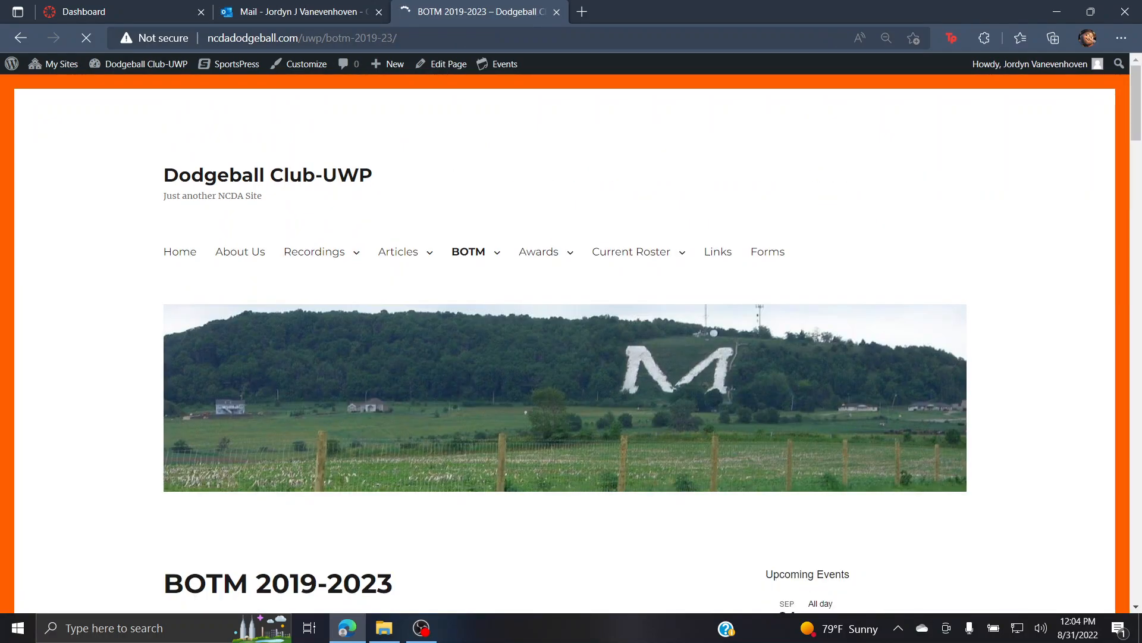
Step: Review the BOTM 2019-2023 page, then open and read the main BOTM page
scroll(399, 256, "down", 5)
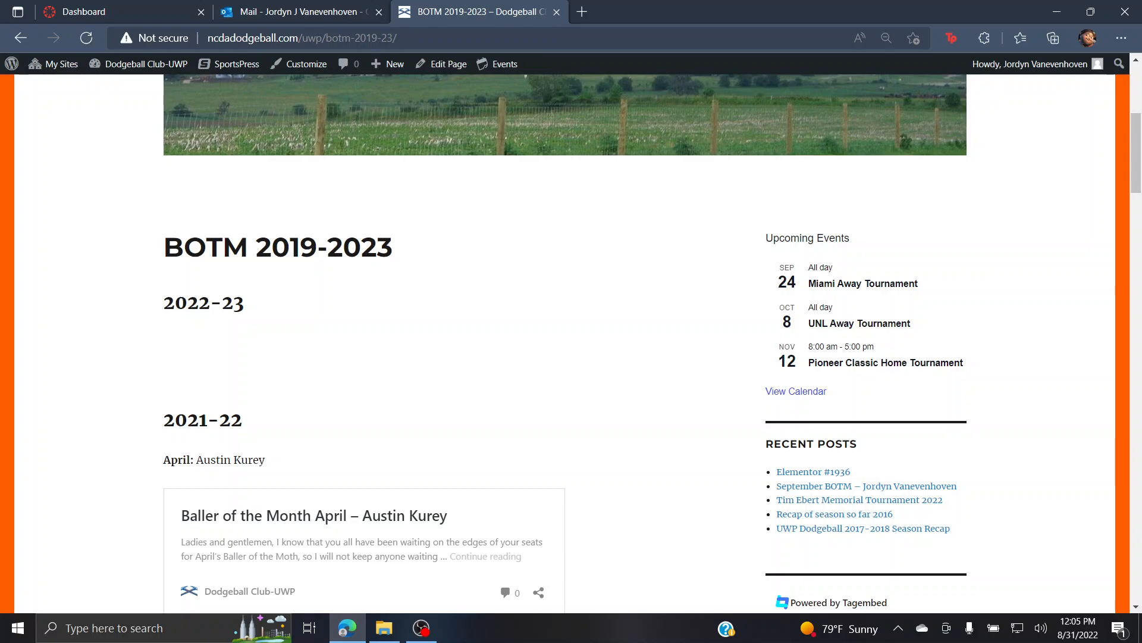
scroll(571, 342, "down", 6)
scroll(571, 342, "up", 10)
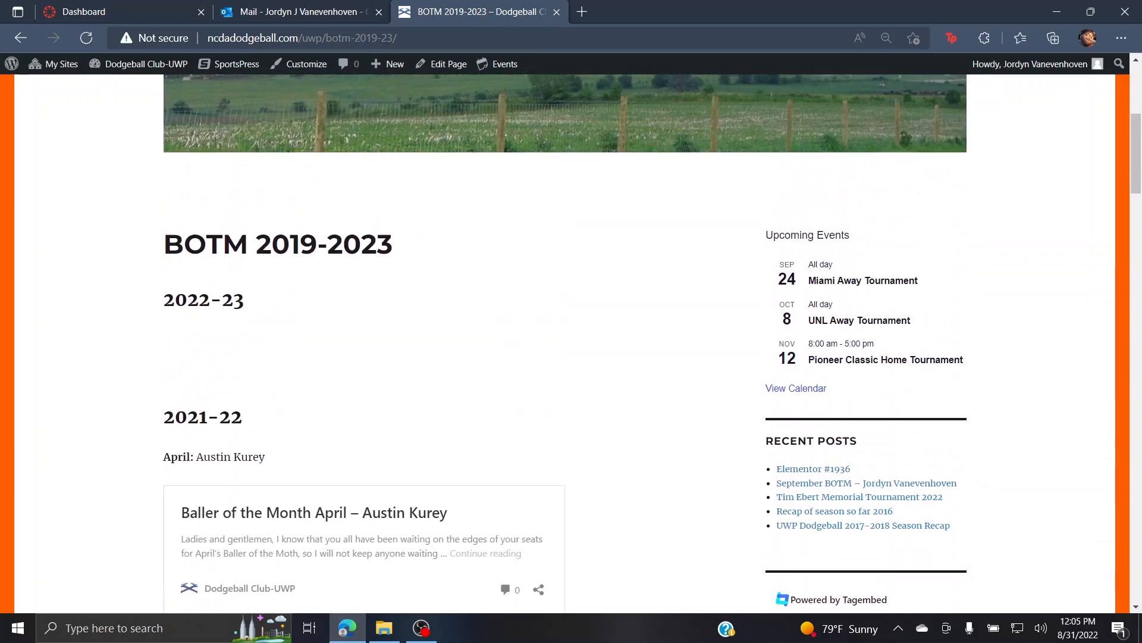
left_click(470, 251)
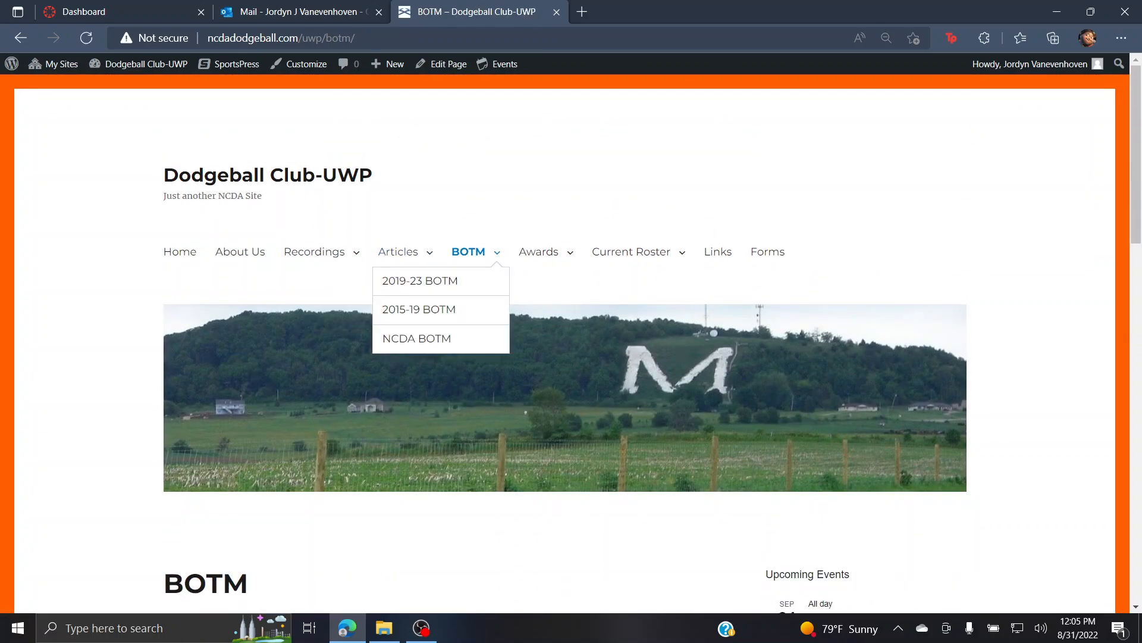
scroll(571, 342, "down", 5)
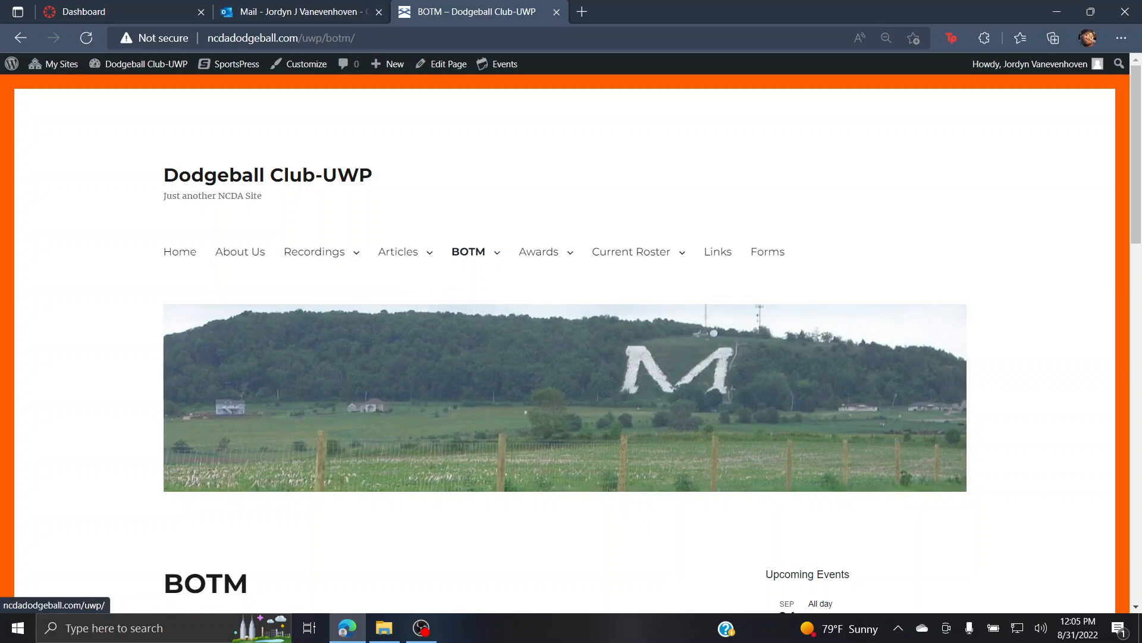
left_click_drag(164, 303, 217, 359)
left_click(310, 390)
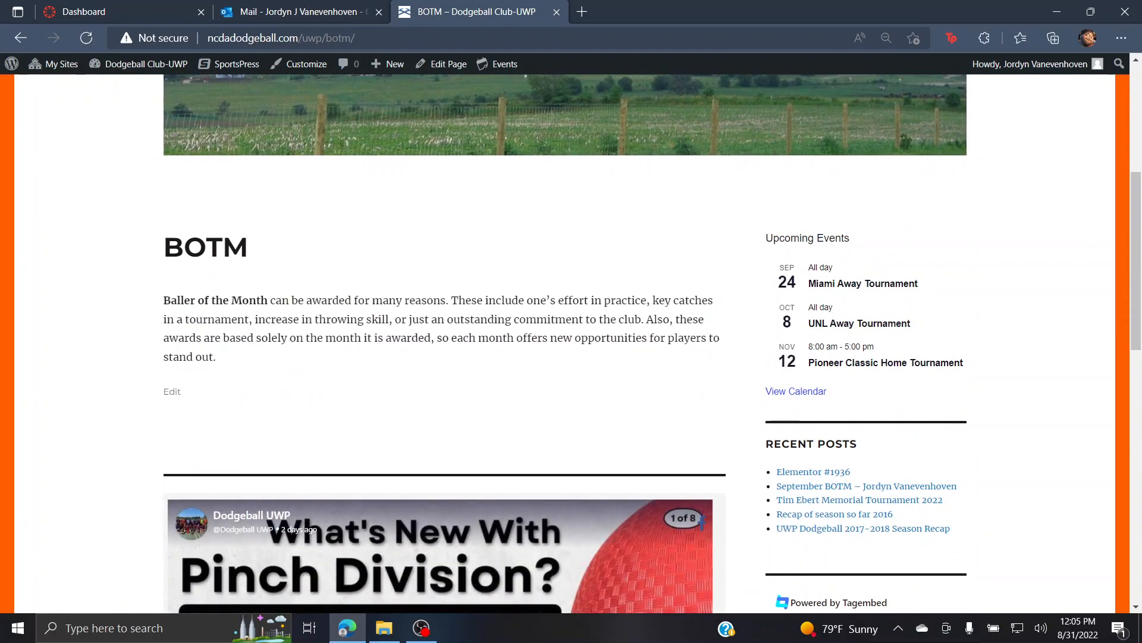
scroll(566, 342, "up", 6)
Step: Open the Awards page from the site menu and look over its content
mouse_move(539, 252)
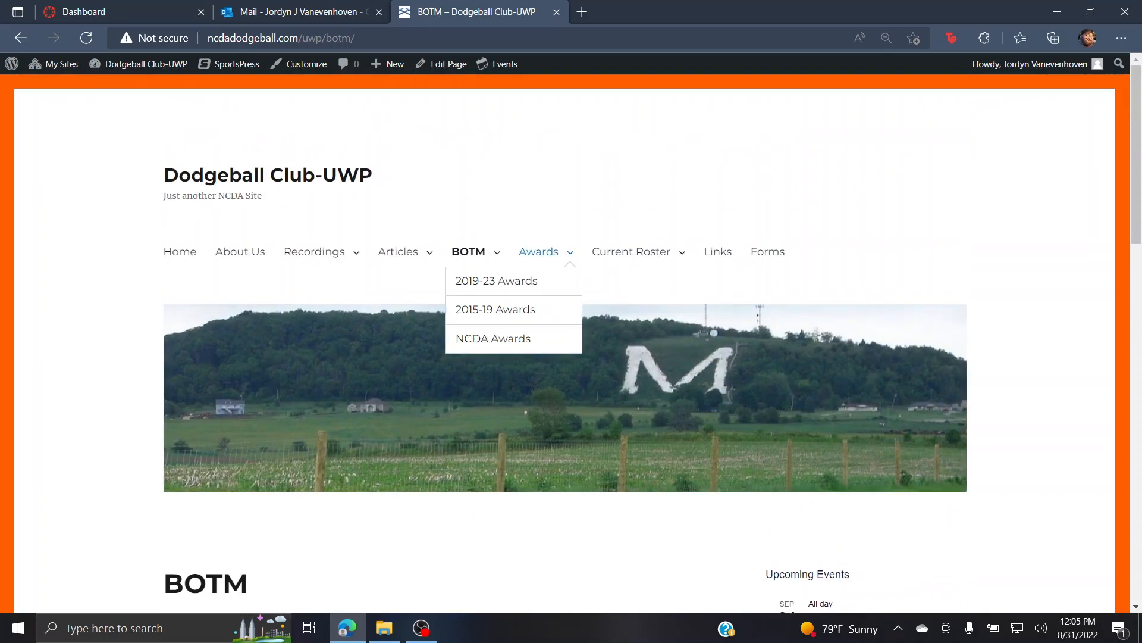
left_click(539, 252)
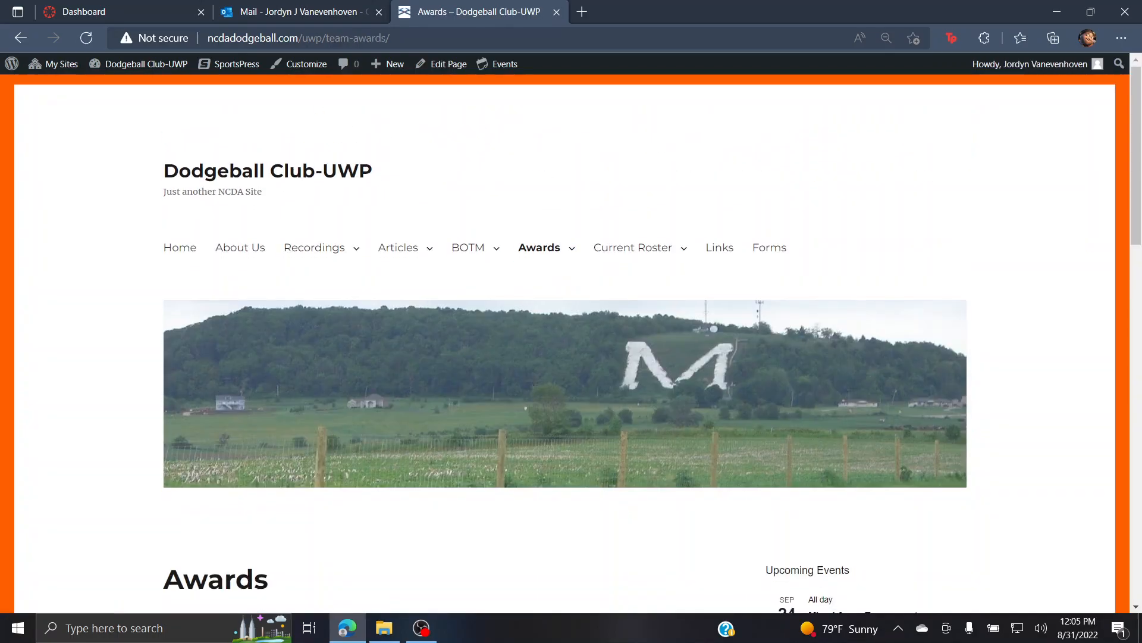
scroll(540, 253, "down", 9)
left_click_drag(164, 132, 422, 320)
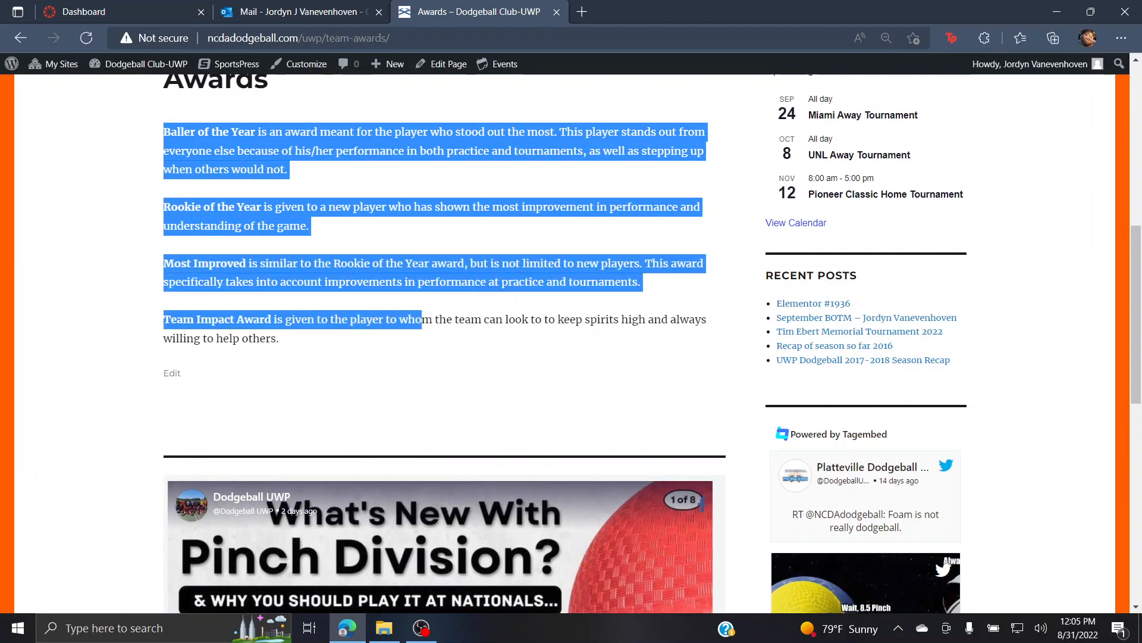
scroll(423, 320, "up", 6)
scroll(423, 320, "up", 3)
Step: Open Awards > 2019-23 Awards and scroll through each season's award winners
mouse_move(539, 252)
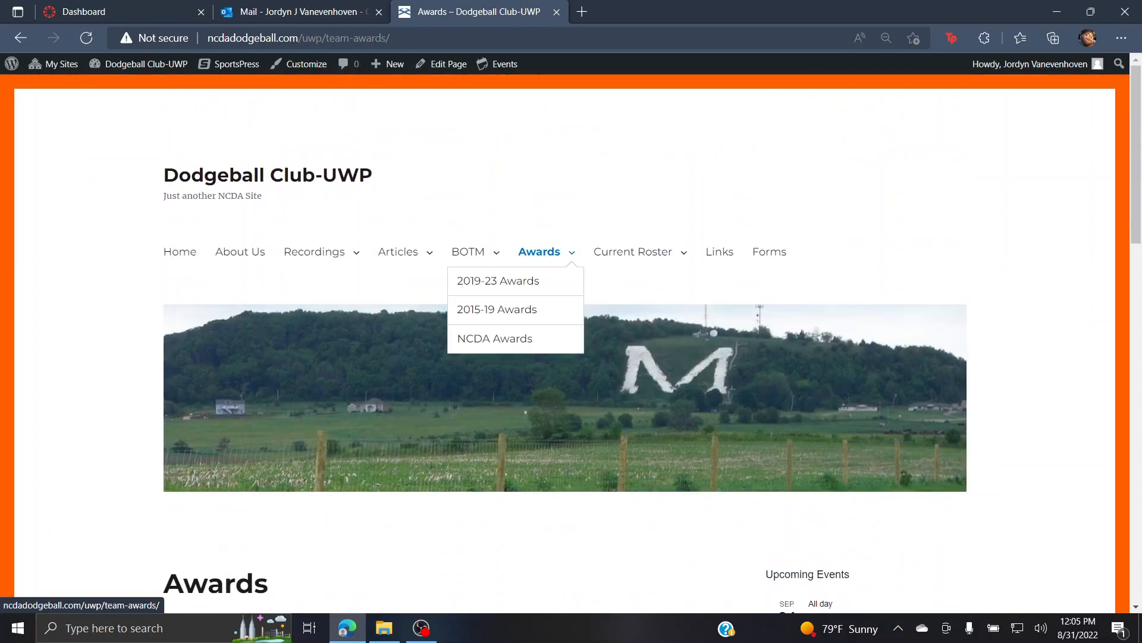
left_click(498, 281)
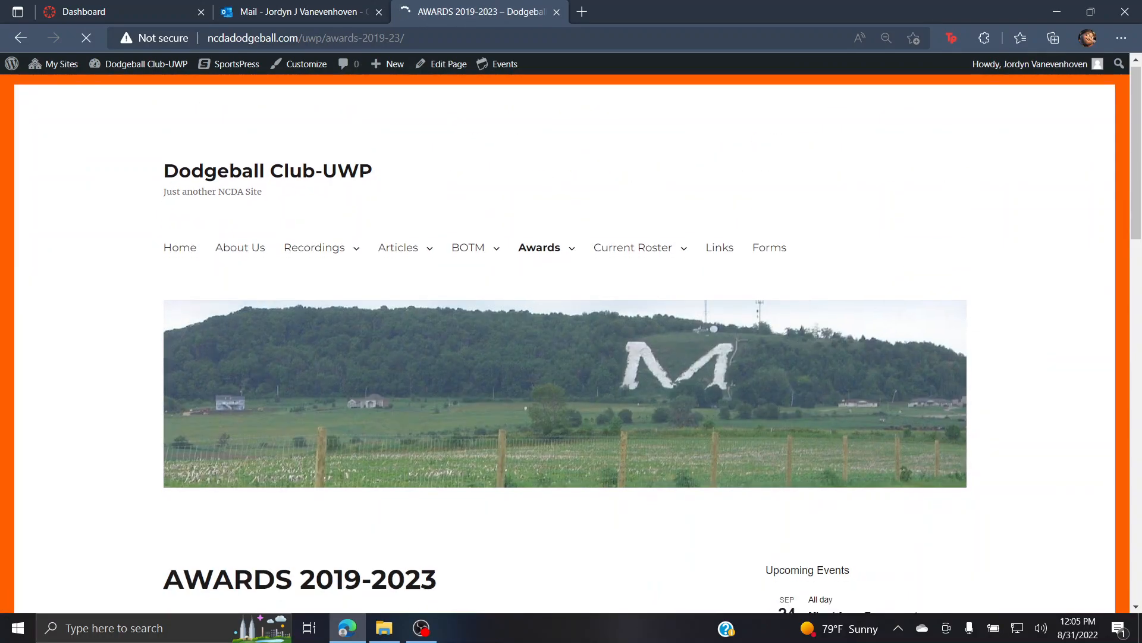
scroll(498, 281, "down", 9)
scroll(498, 281, "down", 4)
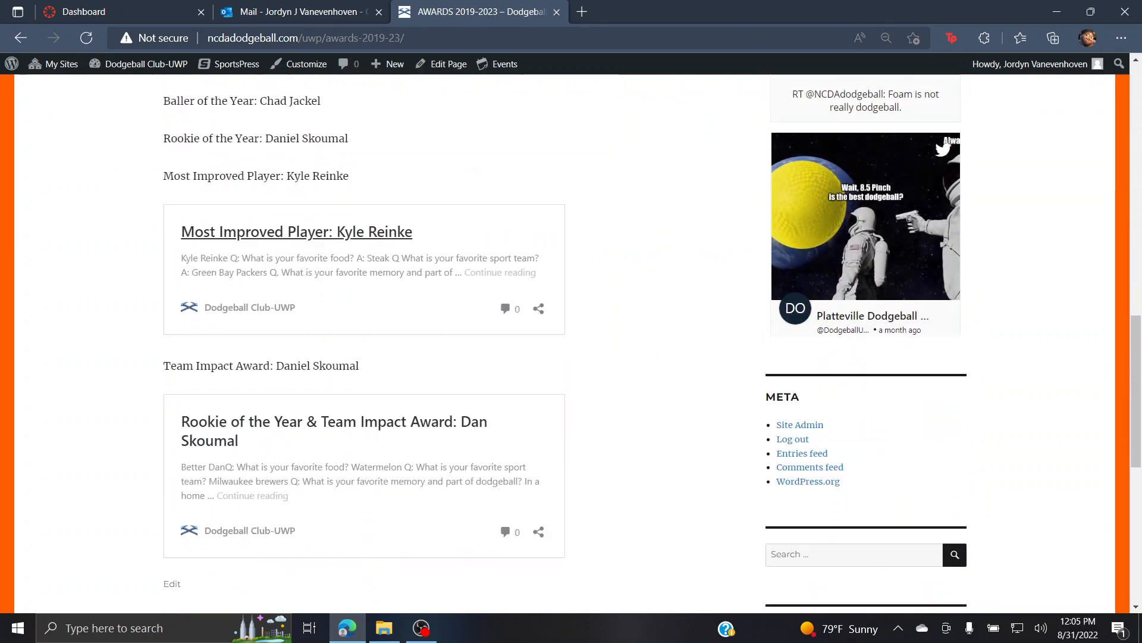
scroll(357, 476, "up", 1)
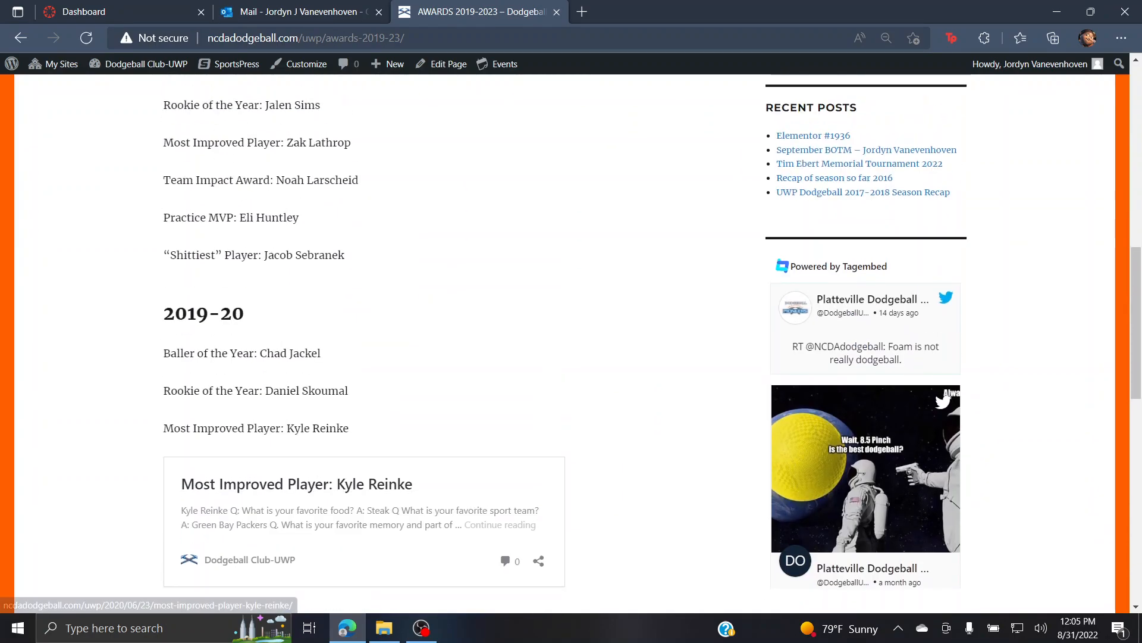
scroll(357, 476, "up", 7)
scroll(606, 281, "up", 4)
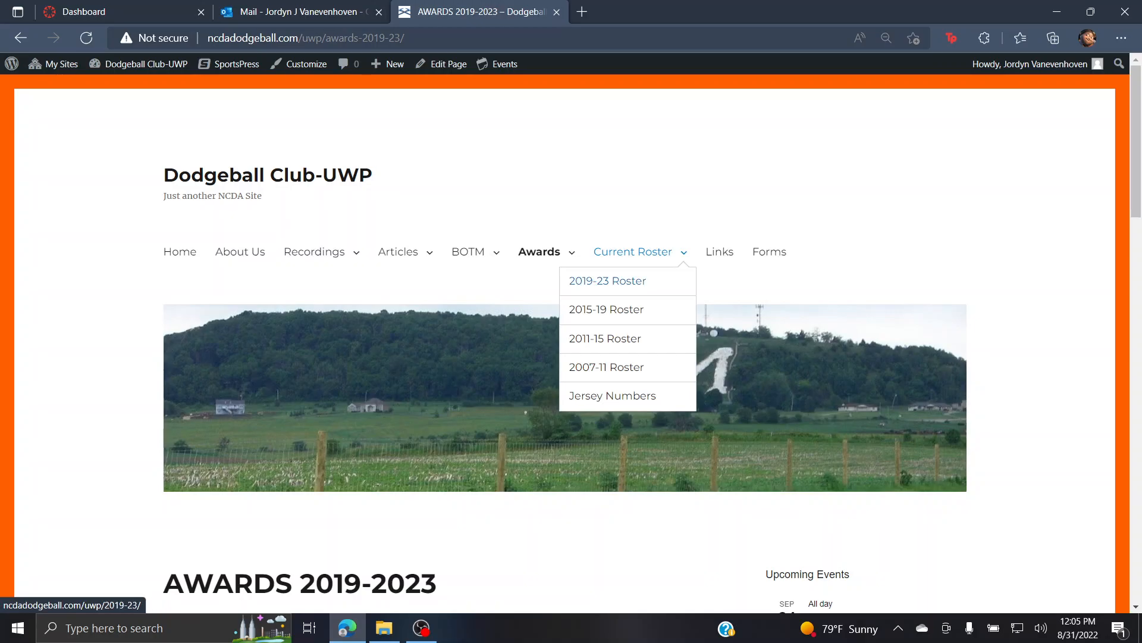
Step: Glance at the Roster 2019-23 page, then open the main BOTM page
left_click(607, 280)
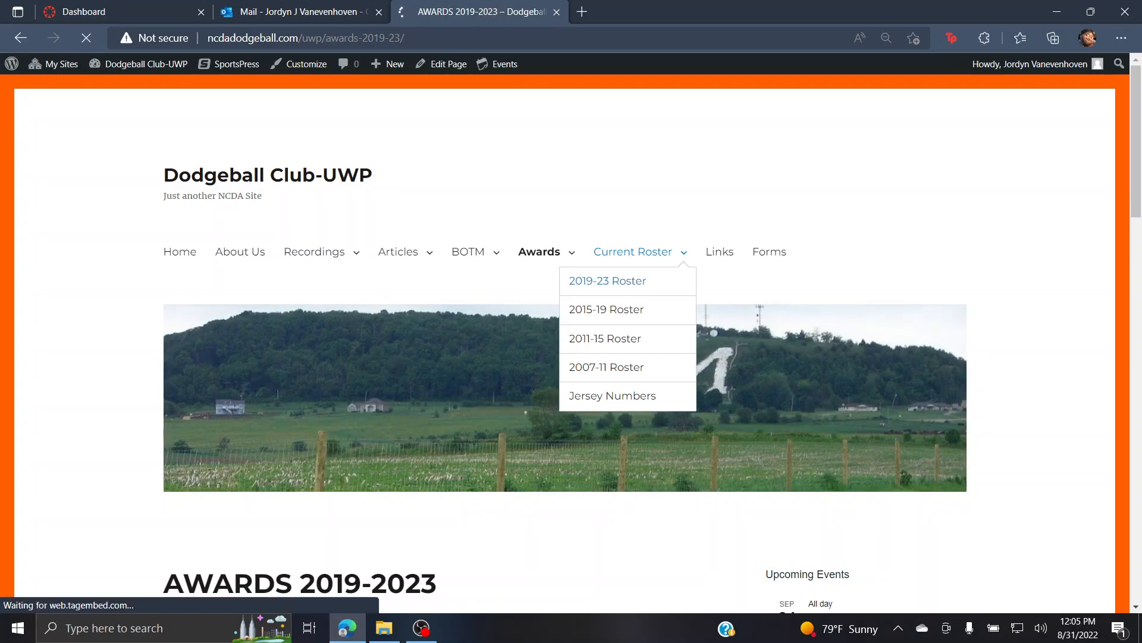
scroll(607, 357, "down", 10)
scroll(607, 357, "up", 10)
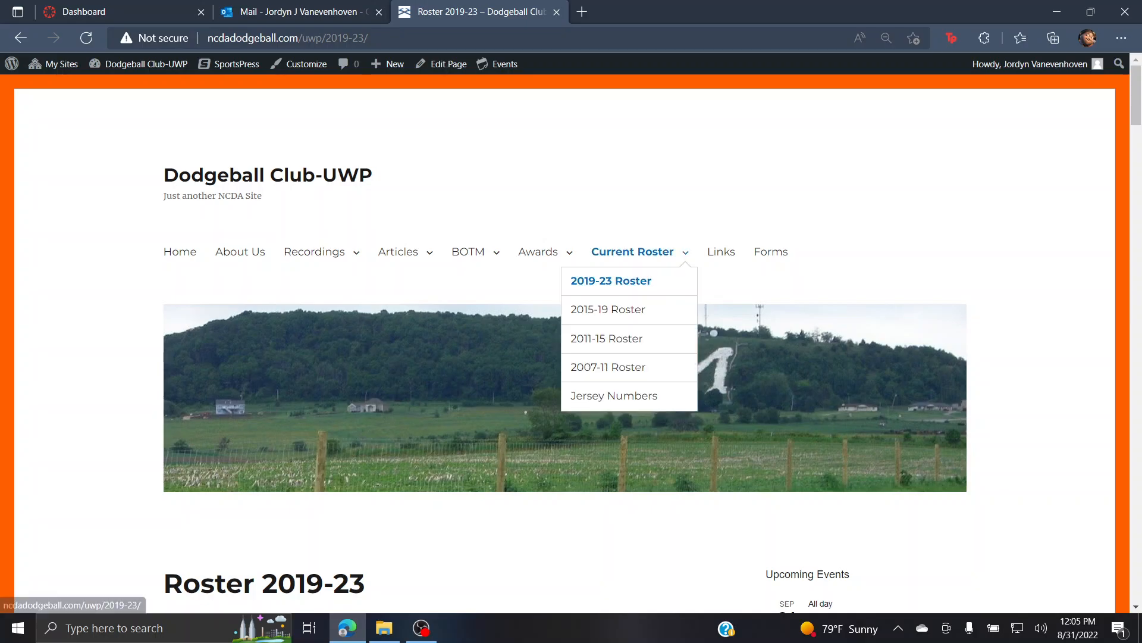
mouse_move(633, 252)
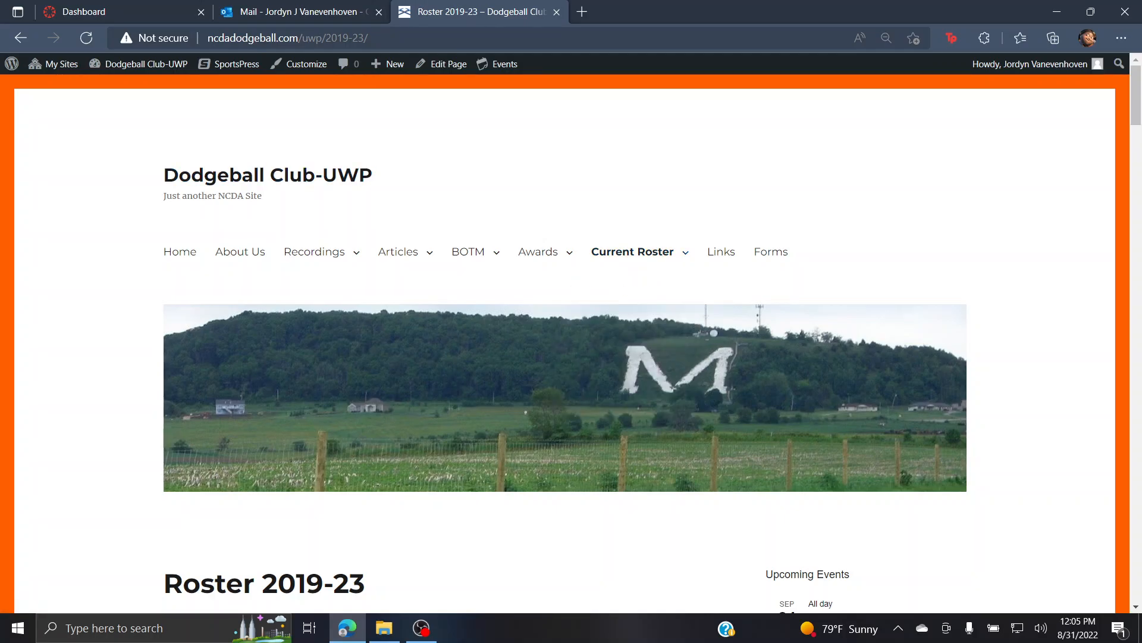
mouse_move(398, 252)
left_click(468, 252)
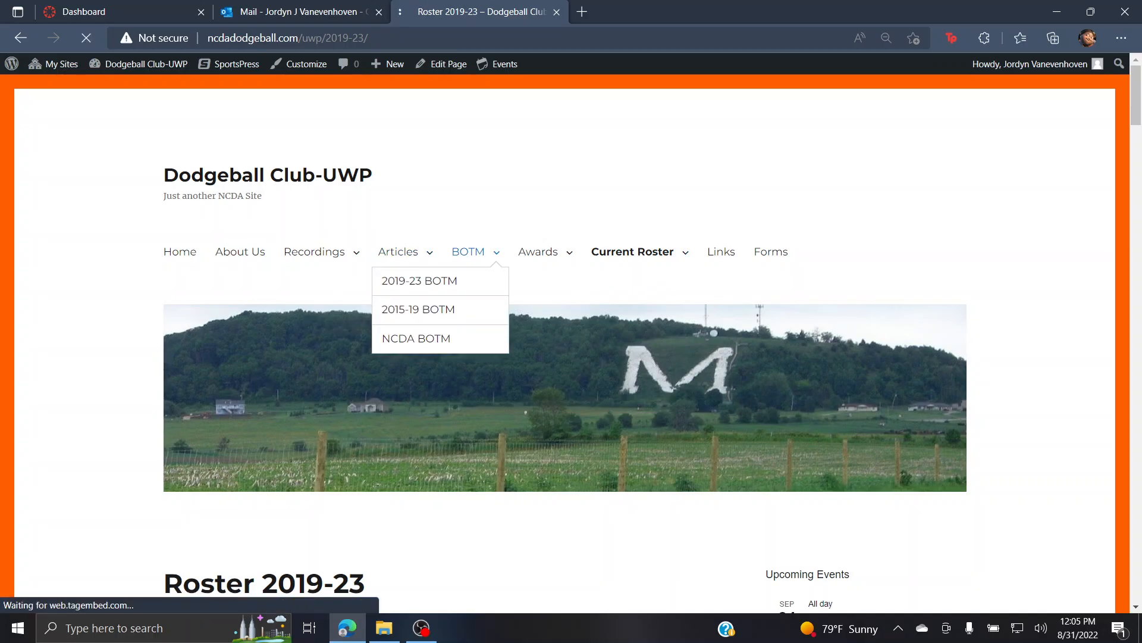
scroll(718, 234, "down", 7)
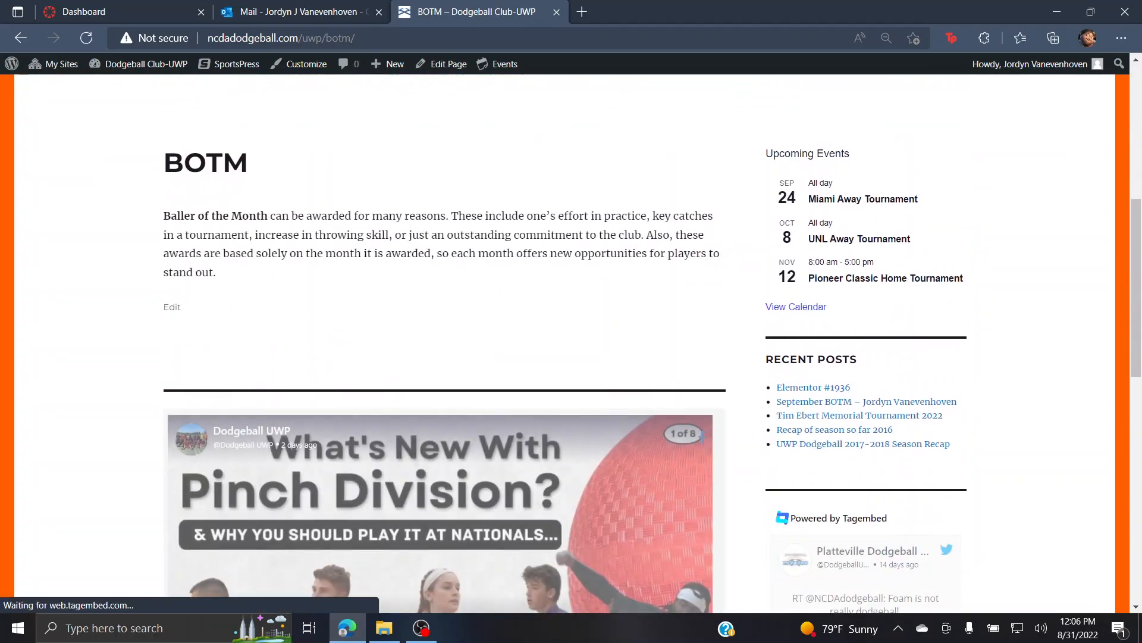
scroll(718, 233, "up", 7)
scroll(468, 238, "up", 1)
Step: Open BOTM > 2019-23 BOTM and check the empty 2022-23 section above 2021-22
mouse_move(468, 252)
left_click(420, 280)
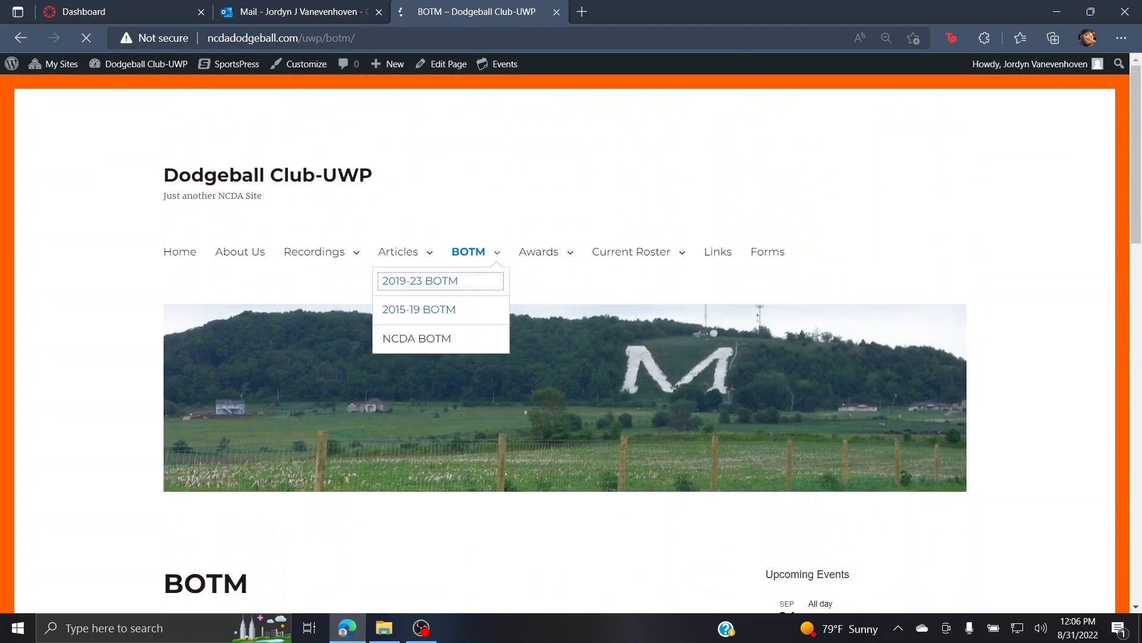
scroll(643, 343, "down", 7)
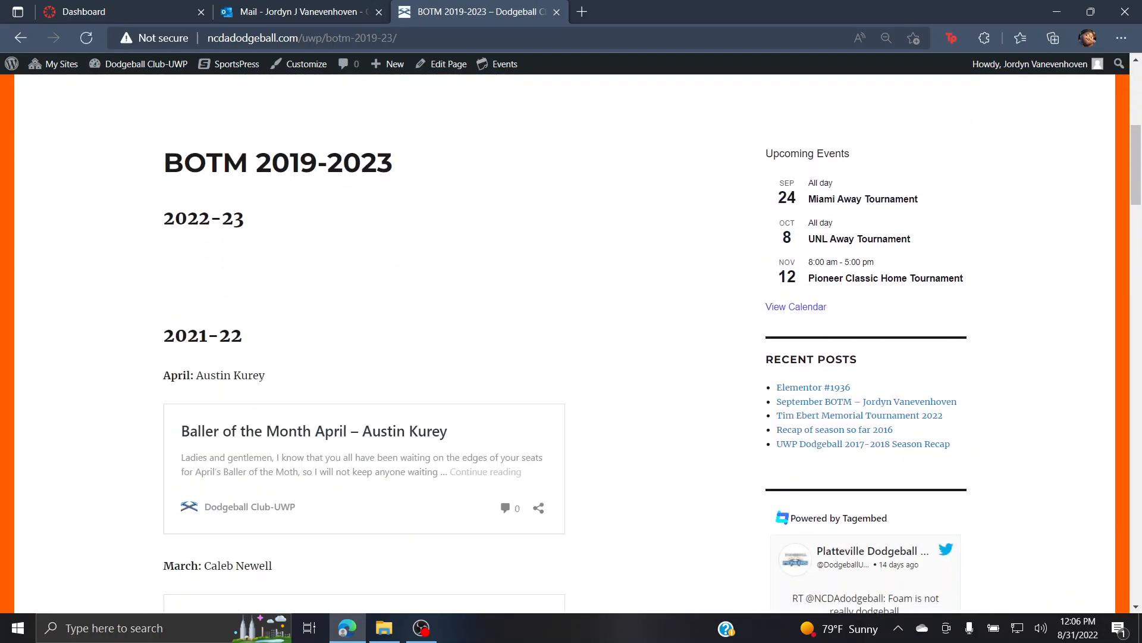
scroll(565, 343, "up", 5)
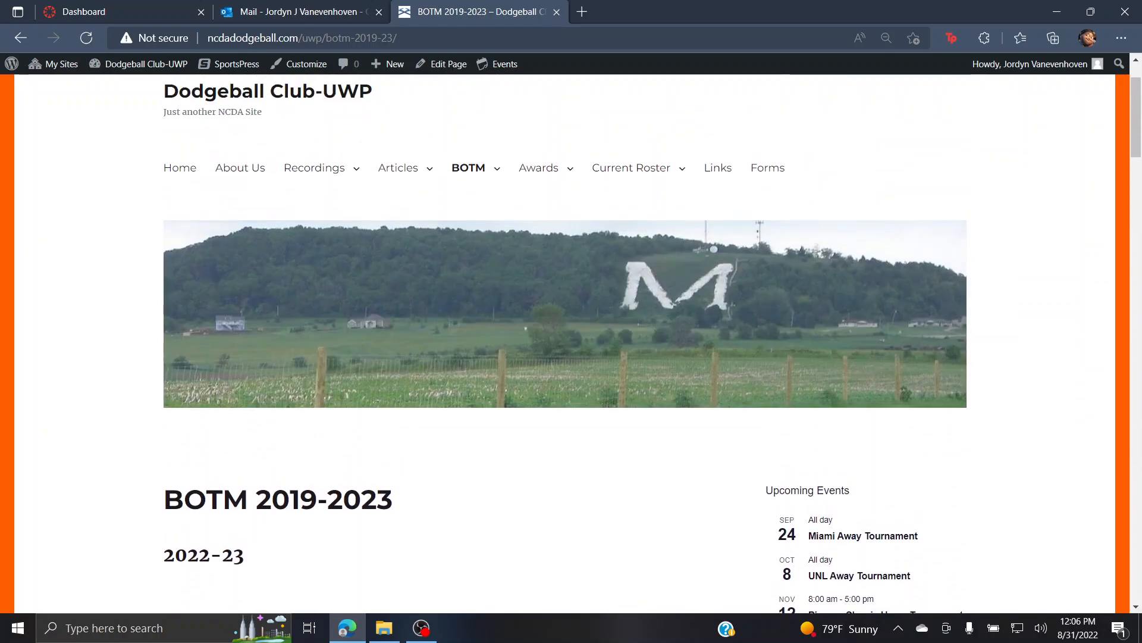
scroll(565, 343, "down", 2)
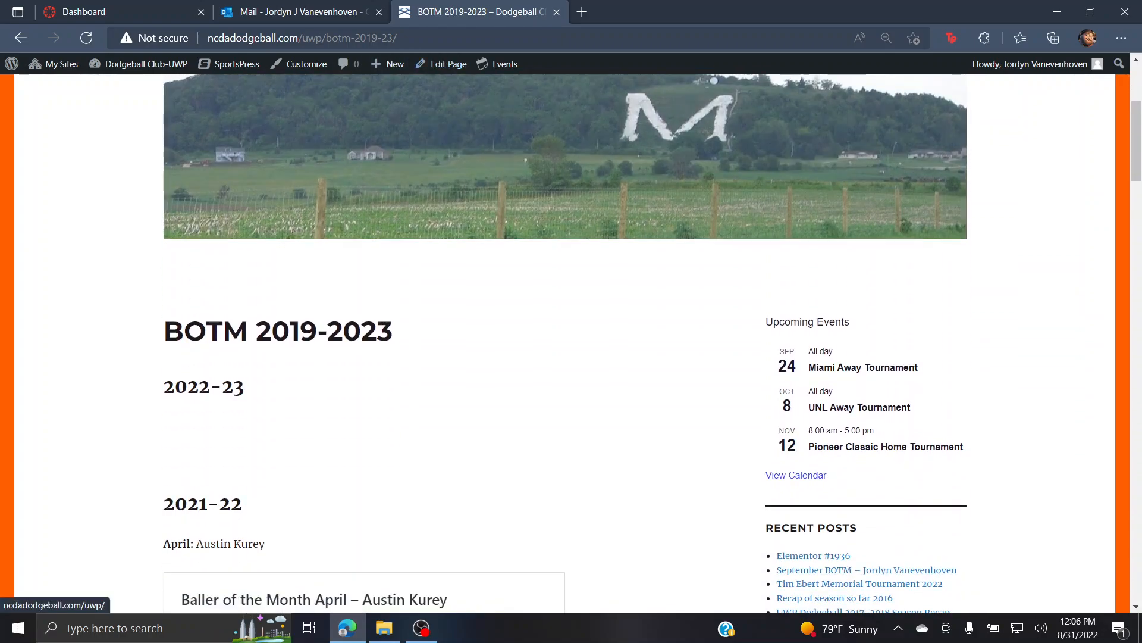
Step: Start a new post titled 'September BOTM - ' followed by the winner's name
mouse_move(389, 64)
left_click(379, 88)
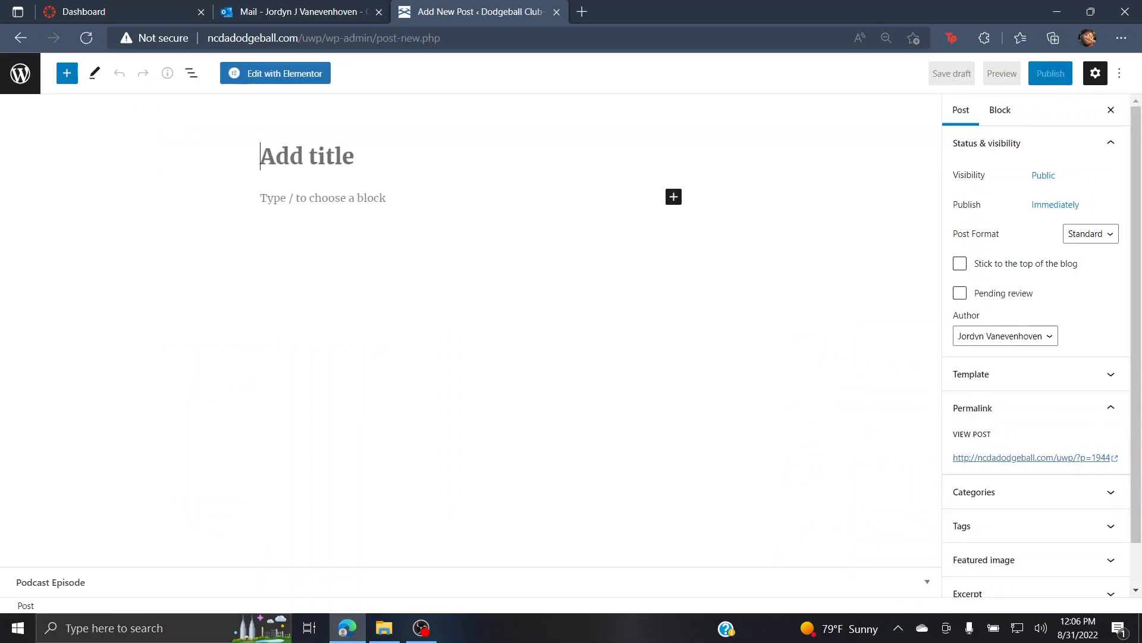
type("Sept")
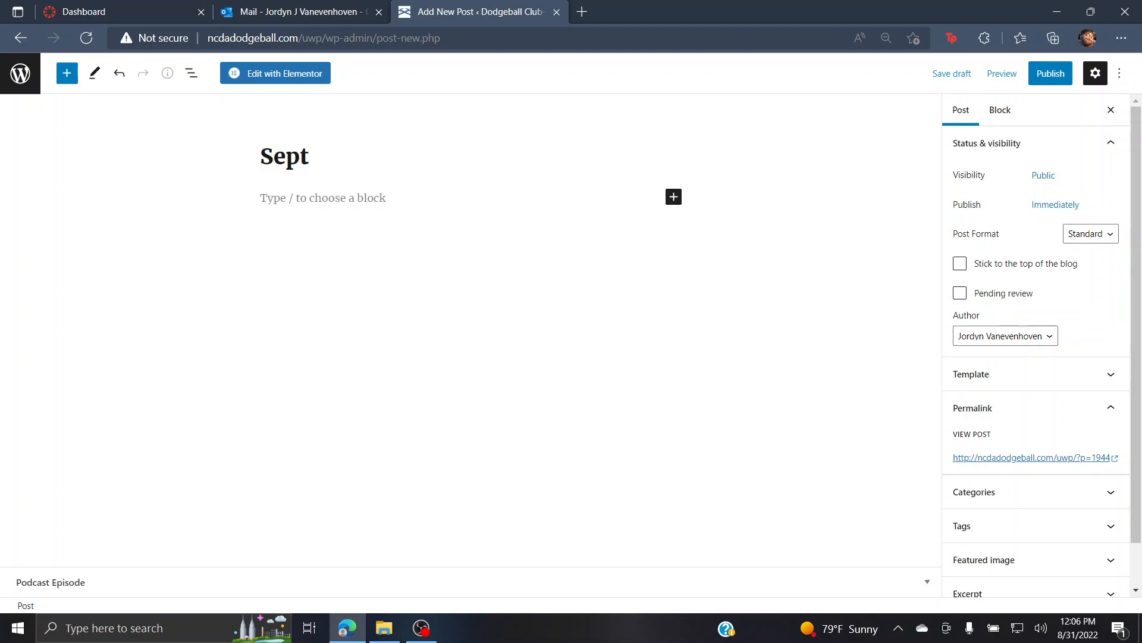
type("ember")
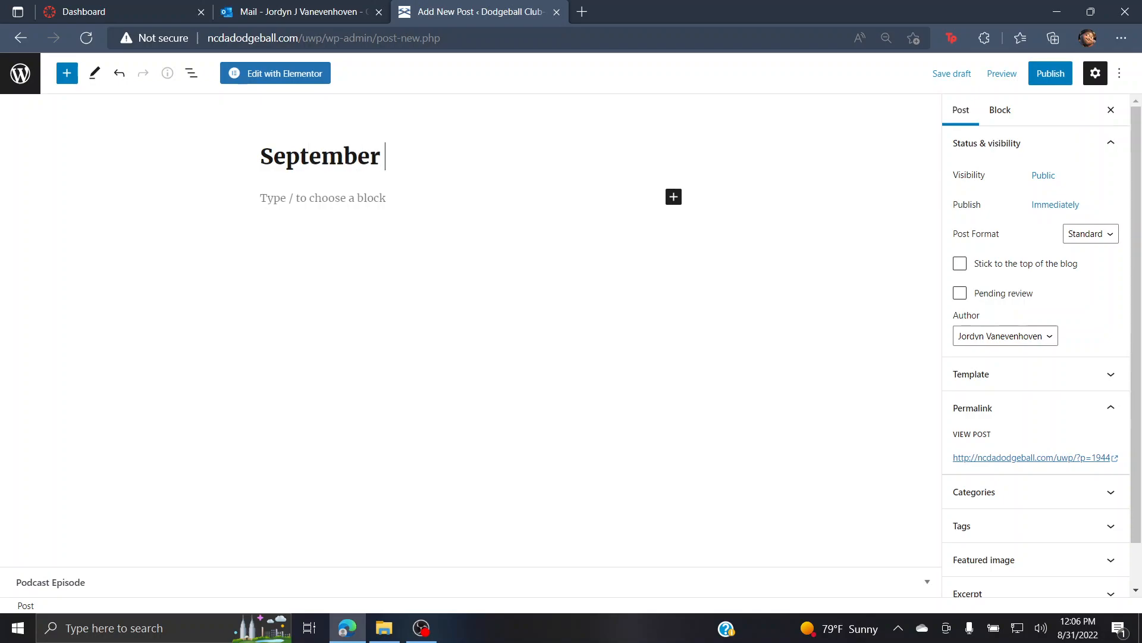
type(" BOTM")
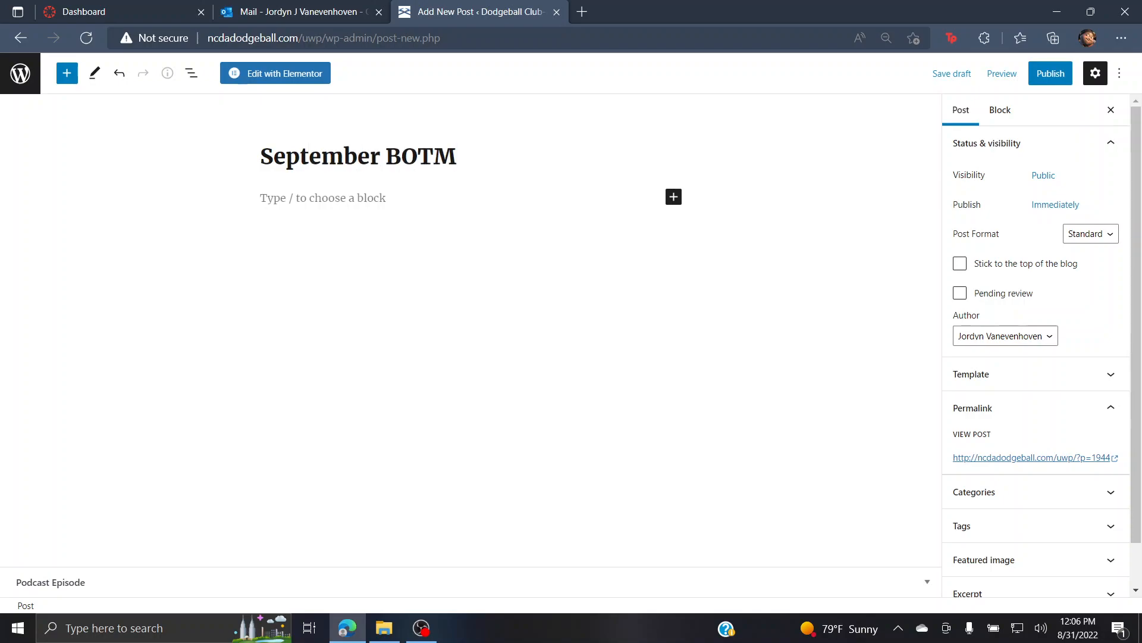
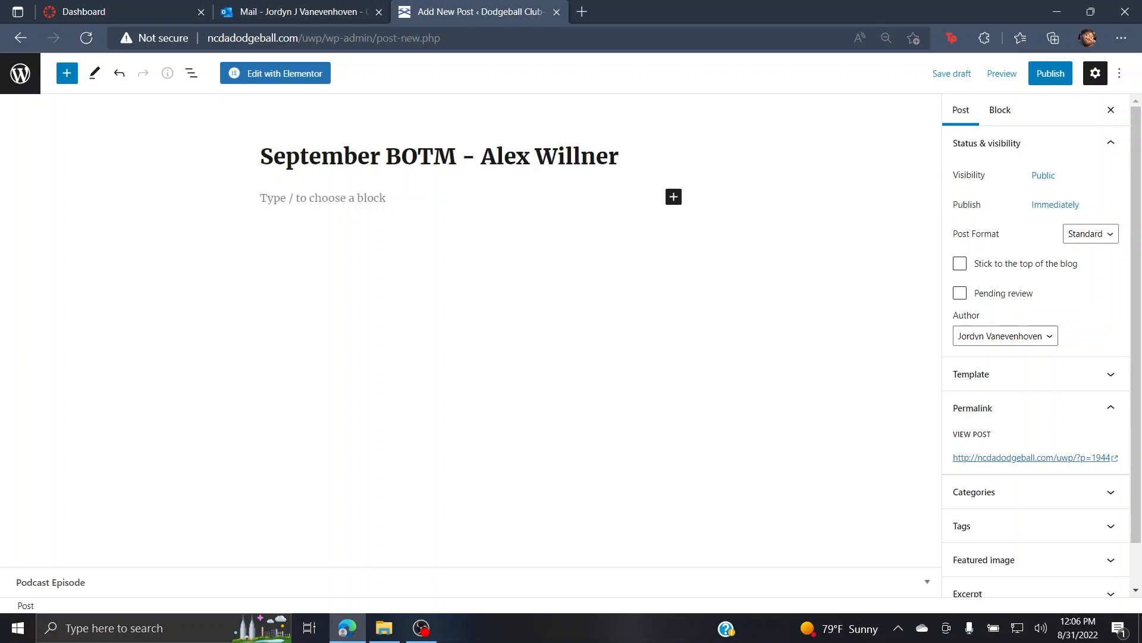
key("Return")
Step: Add a Classic block reading 'This month we would like to con....'
left_click(680, 196)
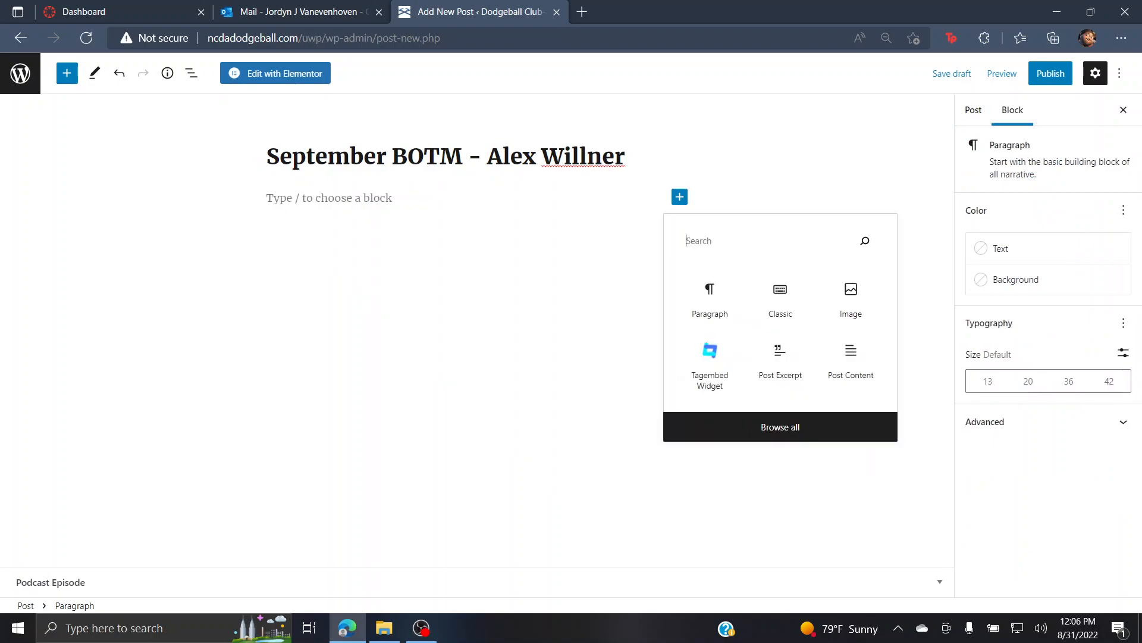
left_click(780, 294)
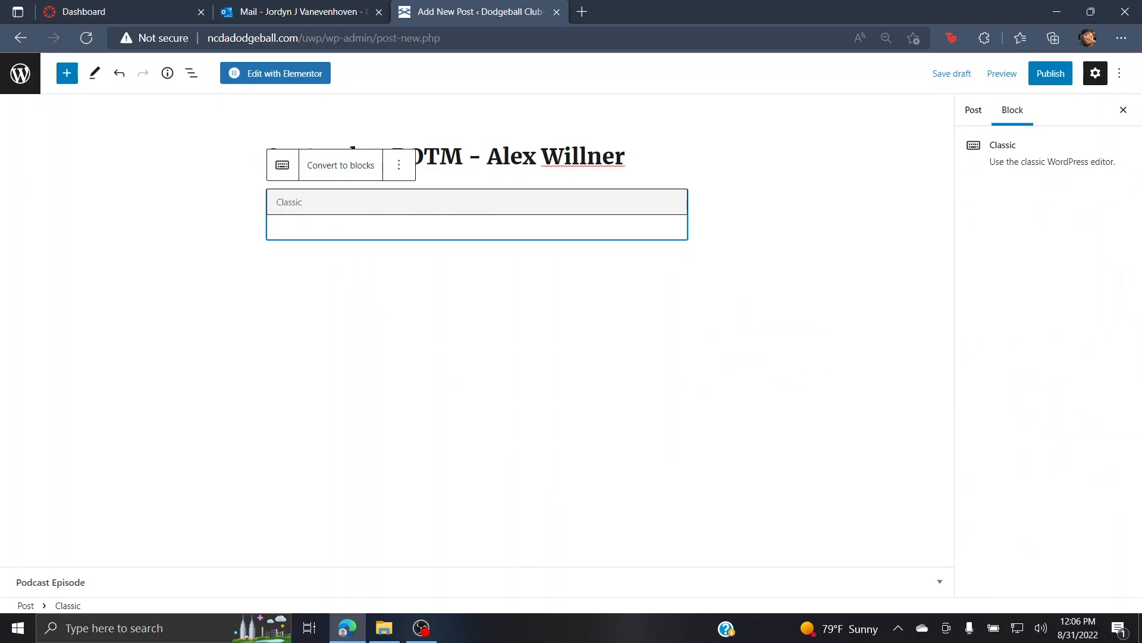
type("This month ")
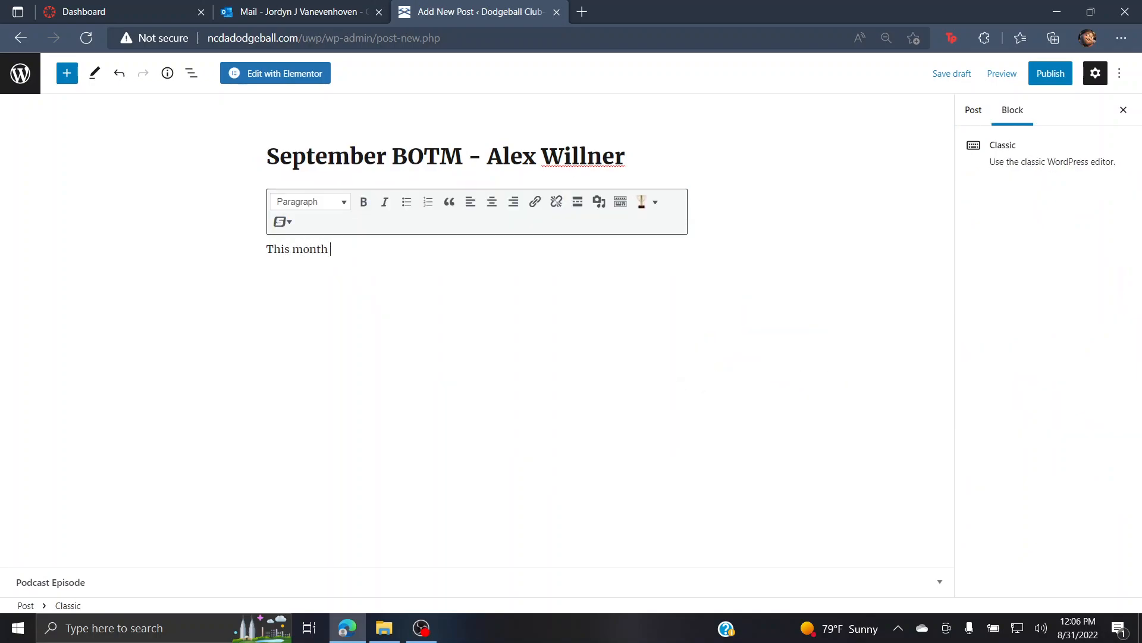
type("we would like to con....")
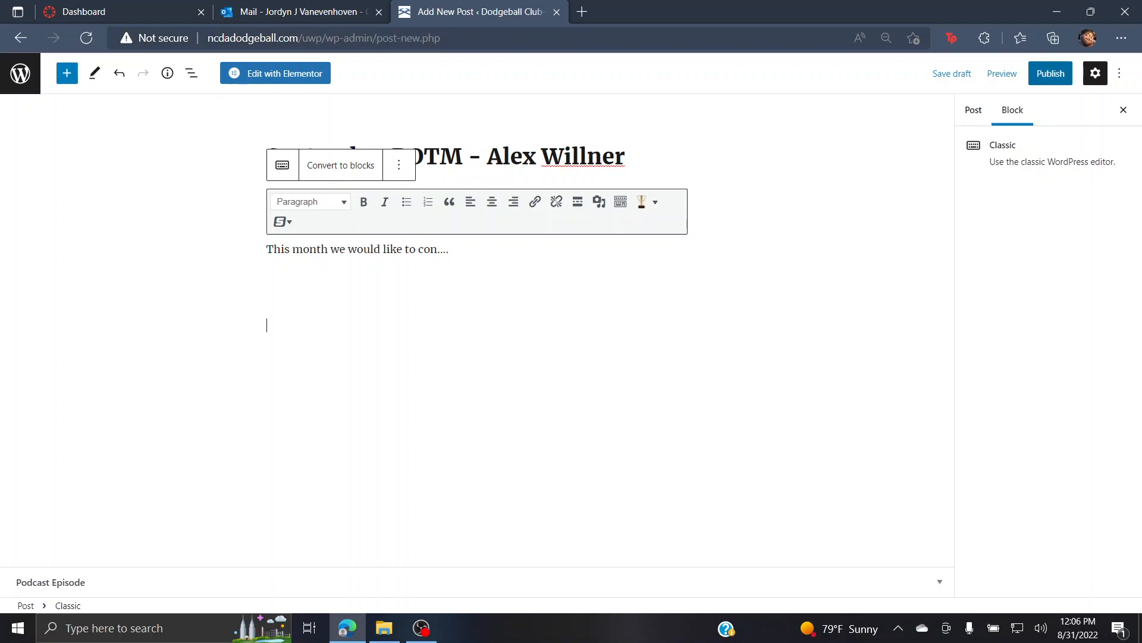
Step: Publish the September BOTM post, confirming in the pre-publish panel, and view it live
left_click(1051, 73)
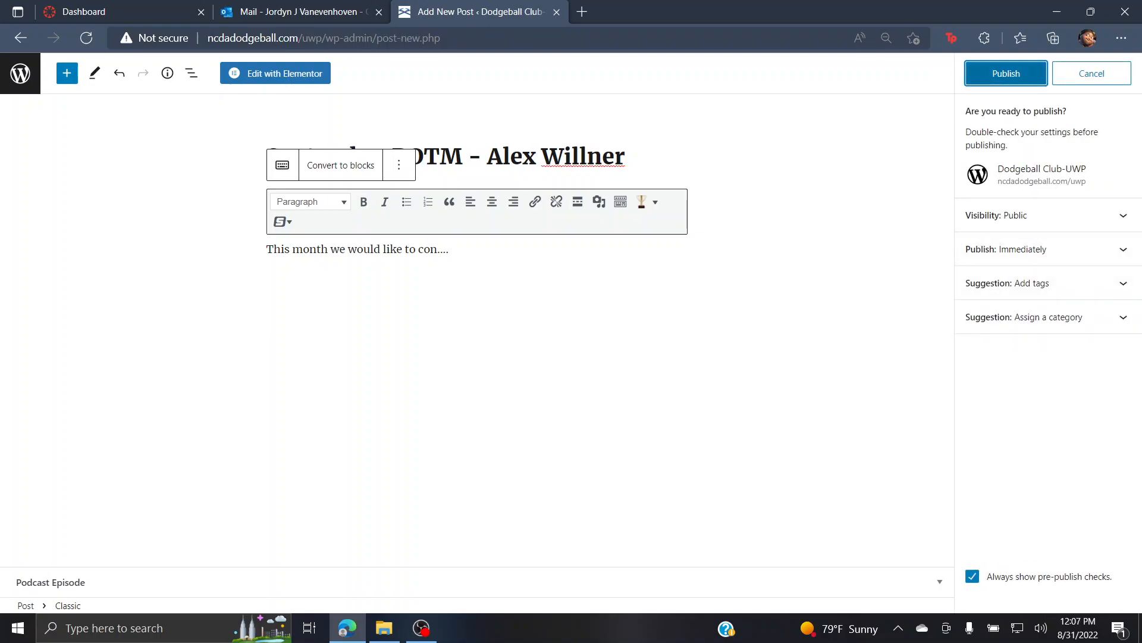
key("Return")
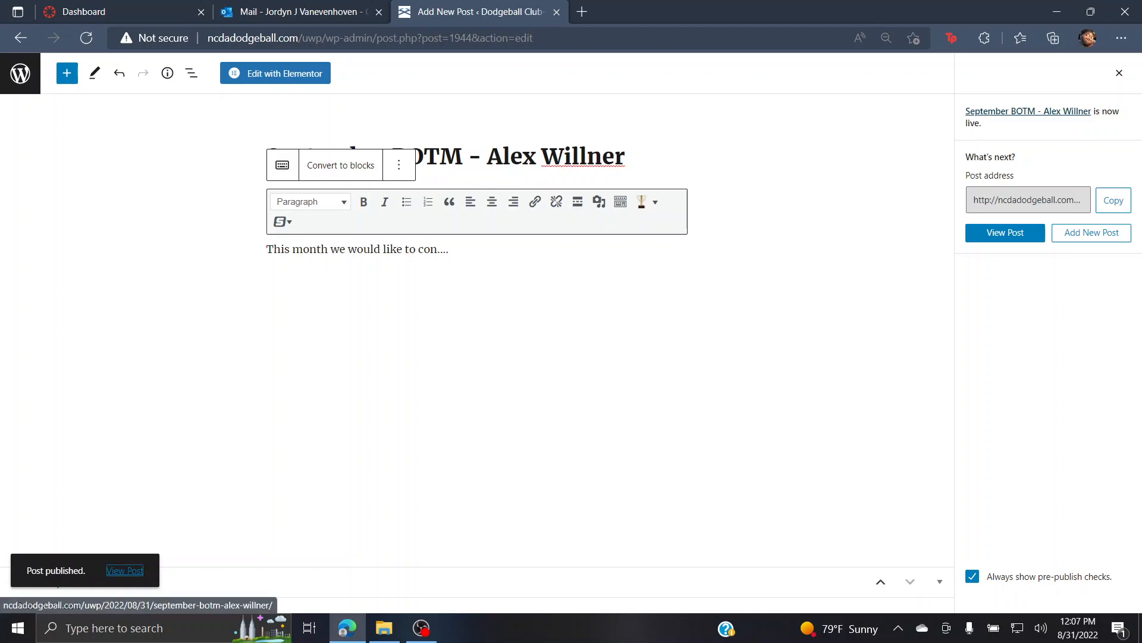
left_click(124, 570)
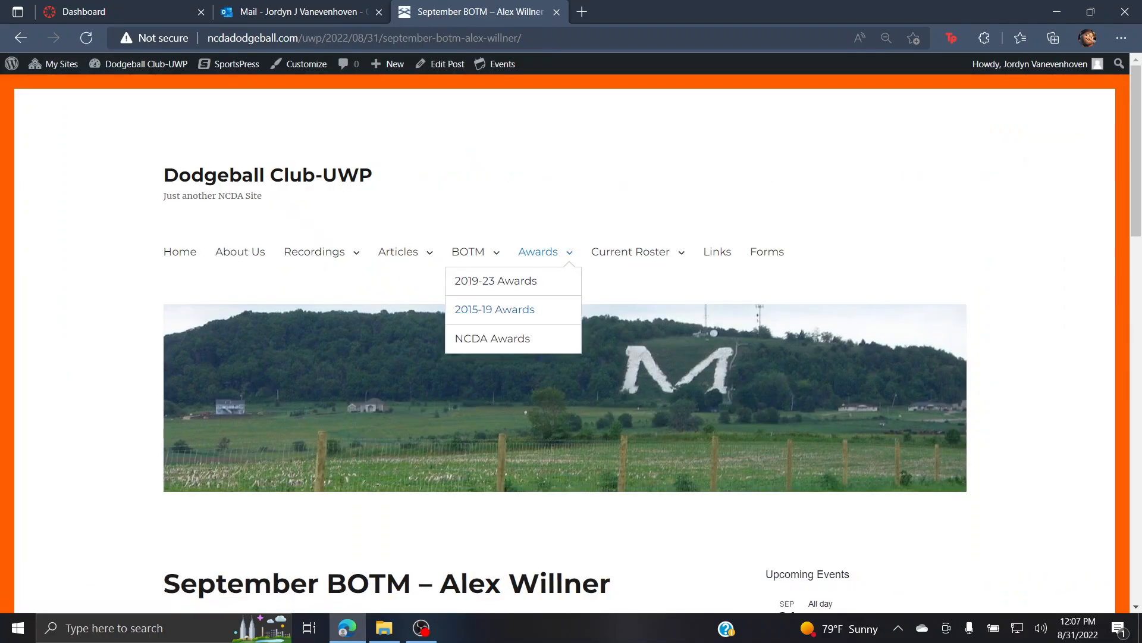
Step: Look over the live September BOTM post, then open it in the editor
scroll(538, 262, "down", 6)
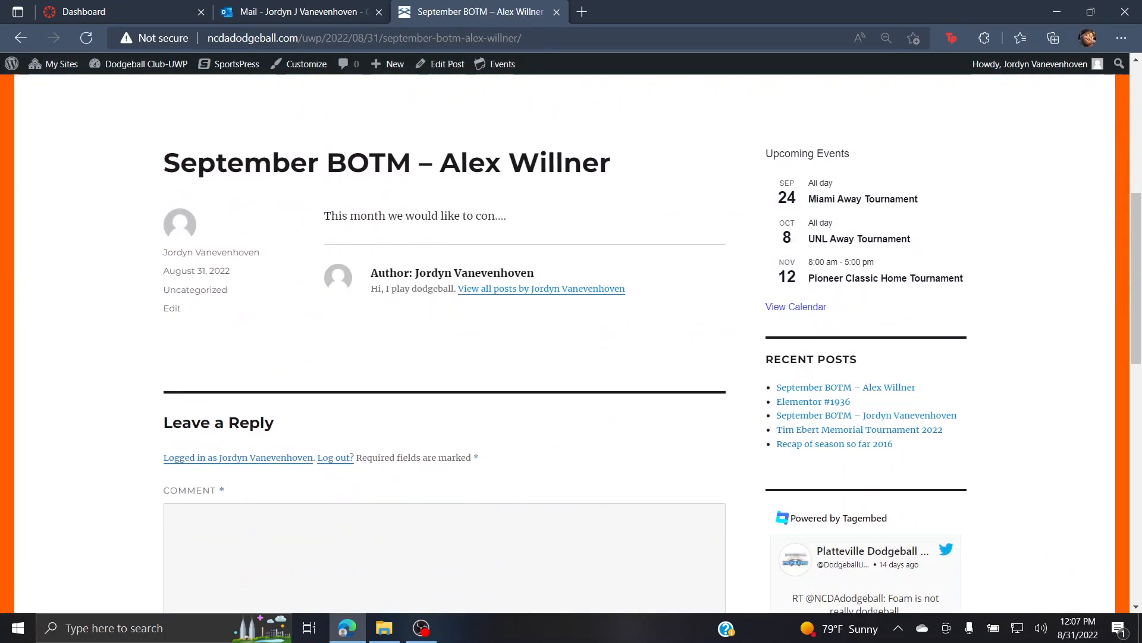
scroll(539, 262, "up", 3)
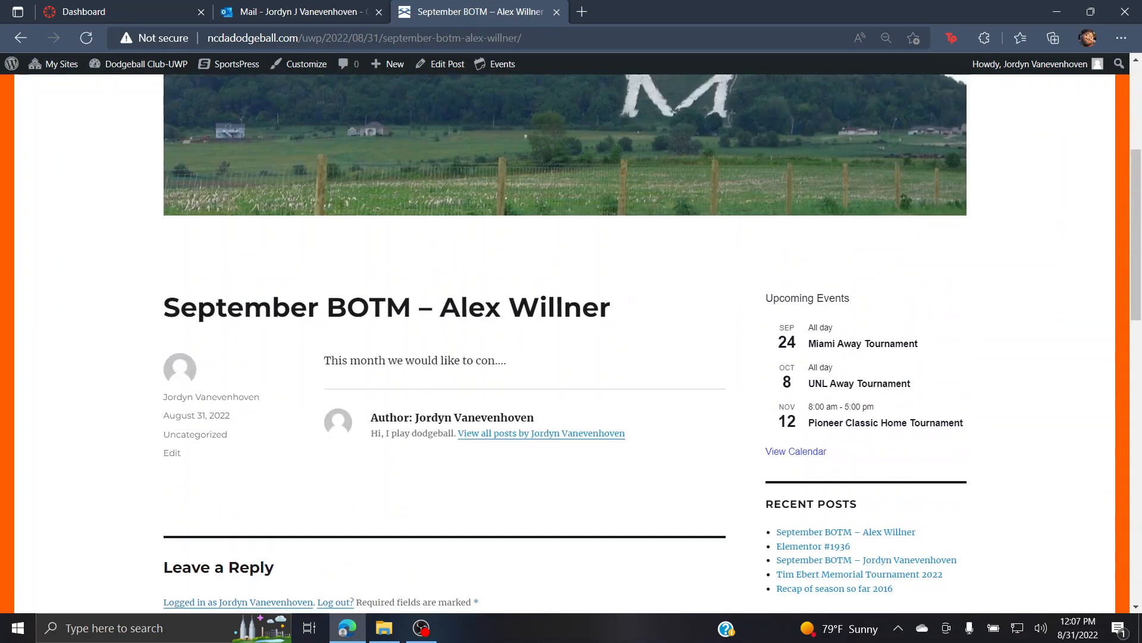
left_click_drag(164, 332, 613, 333)
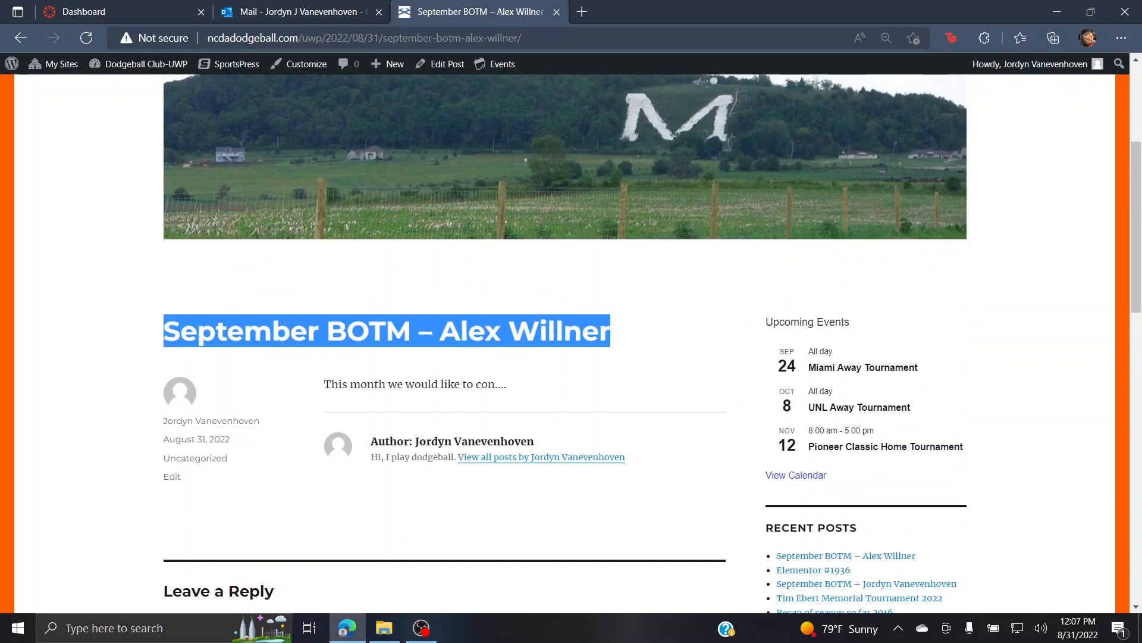
left_click(619, 351)
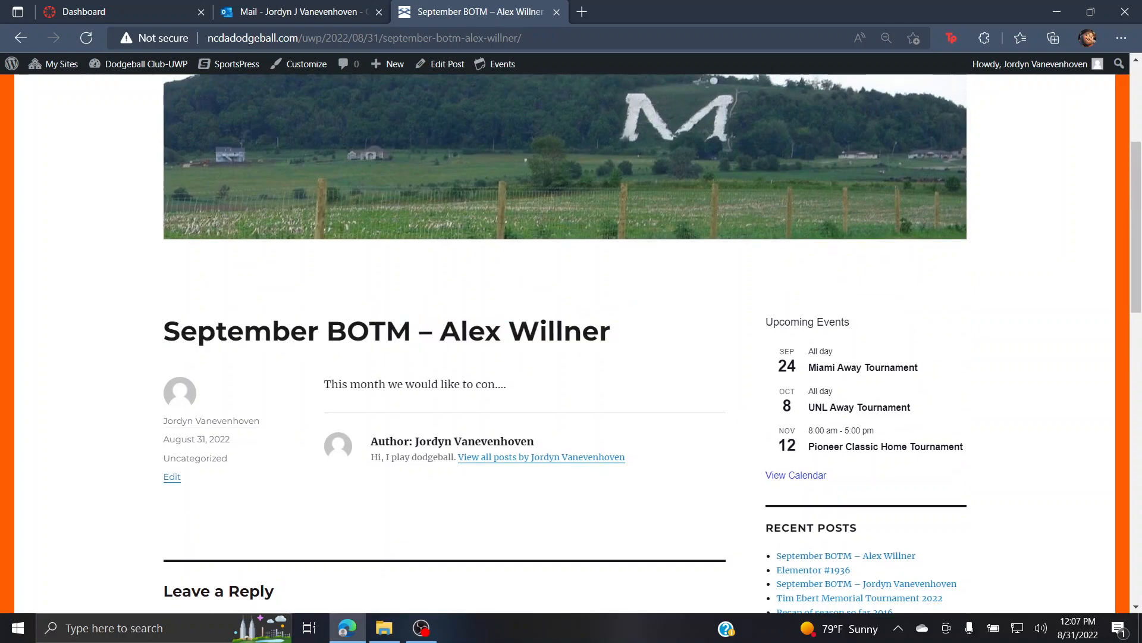
left_click(172, 477)
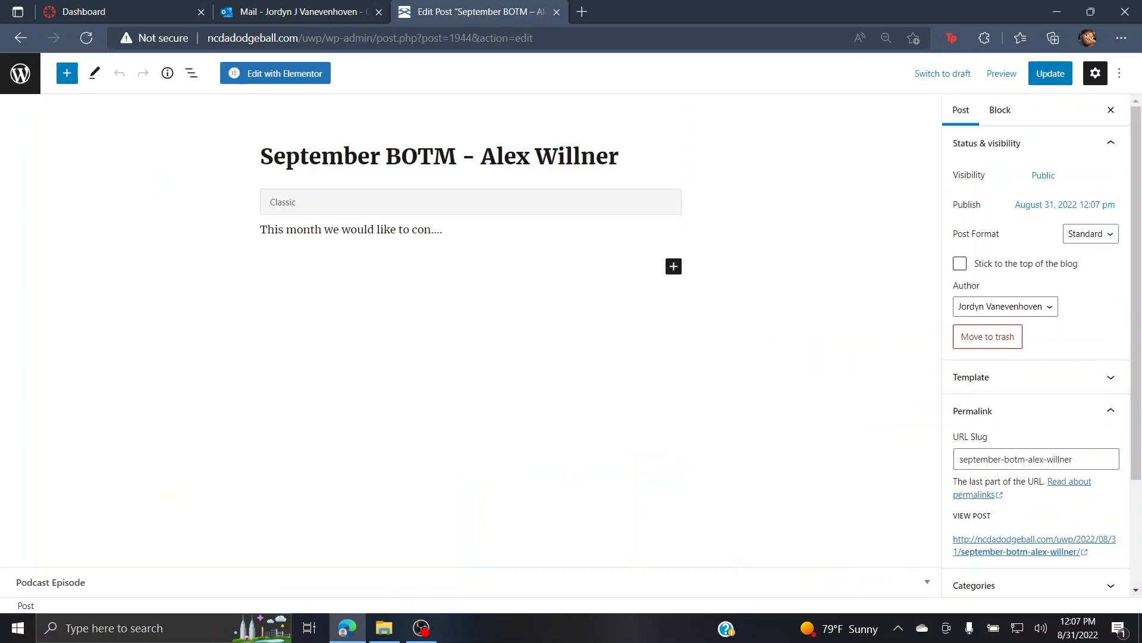
Step: Copy the post's View Post link address and return to the live post page
scroll(1035, 464, "down", 1)
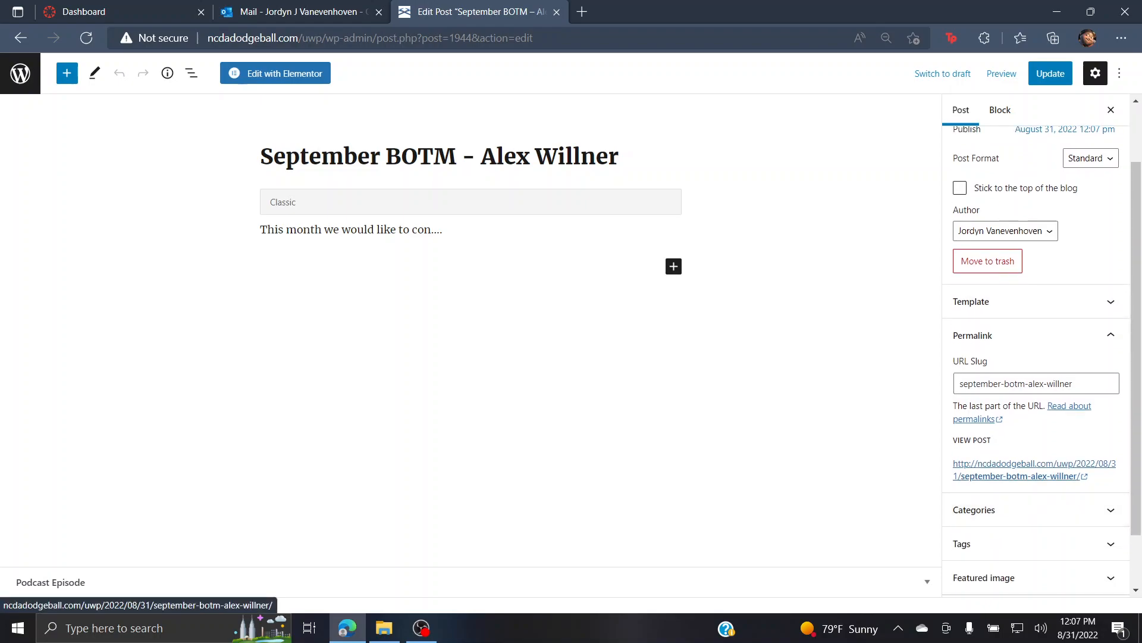
right_click(1011, 464)
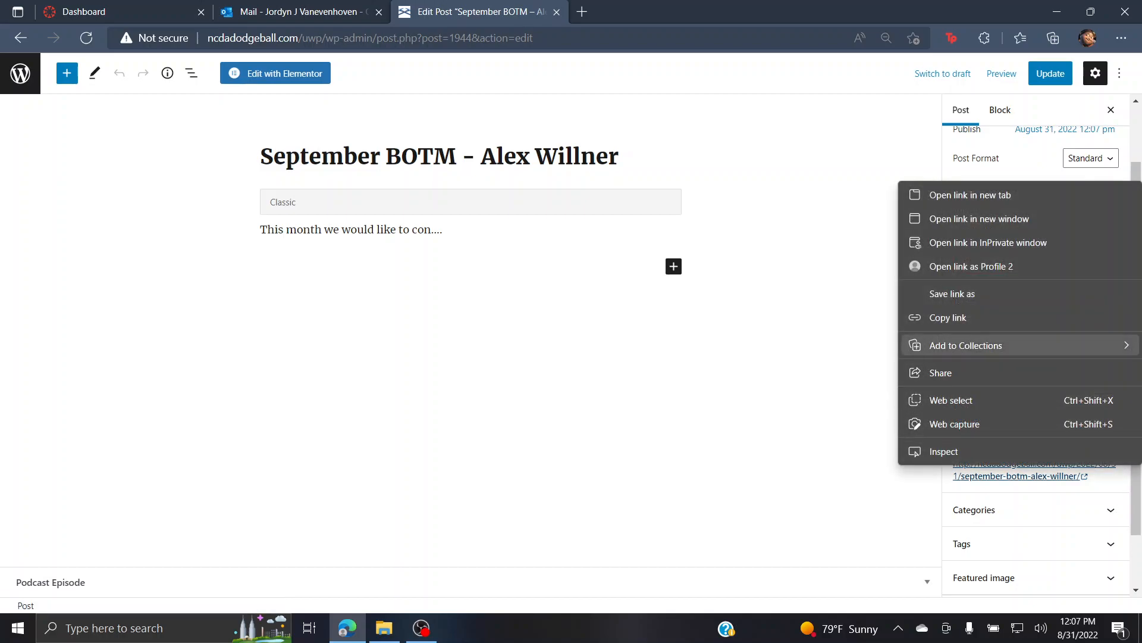
left_click(952, 317)
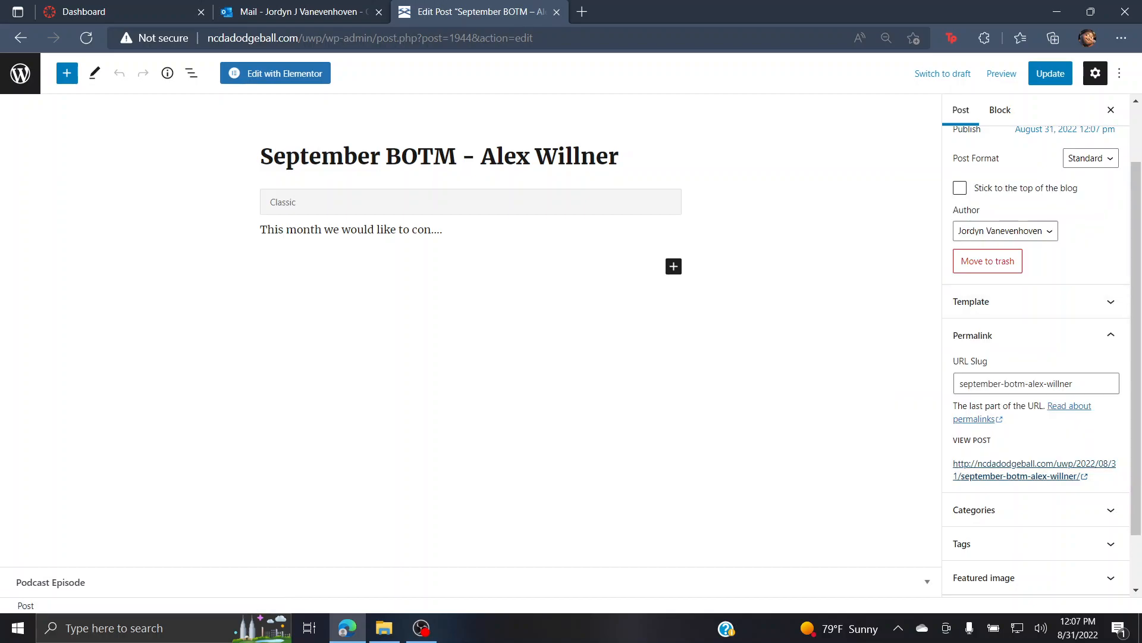
left_click(20, 38)
scroll(476, 262, "up", 4)
Step: Open the BOTM 2019-2023 page in the editor and place the cursor under the 2022-23 heading
mouse_move(468, 253)
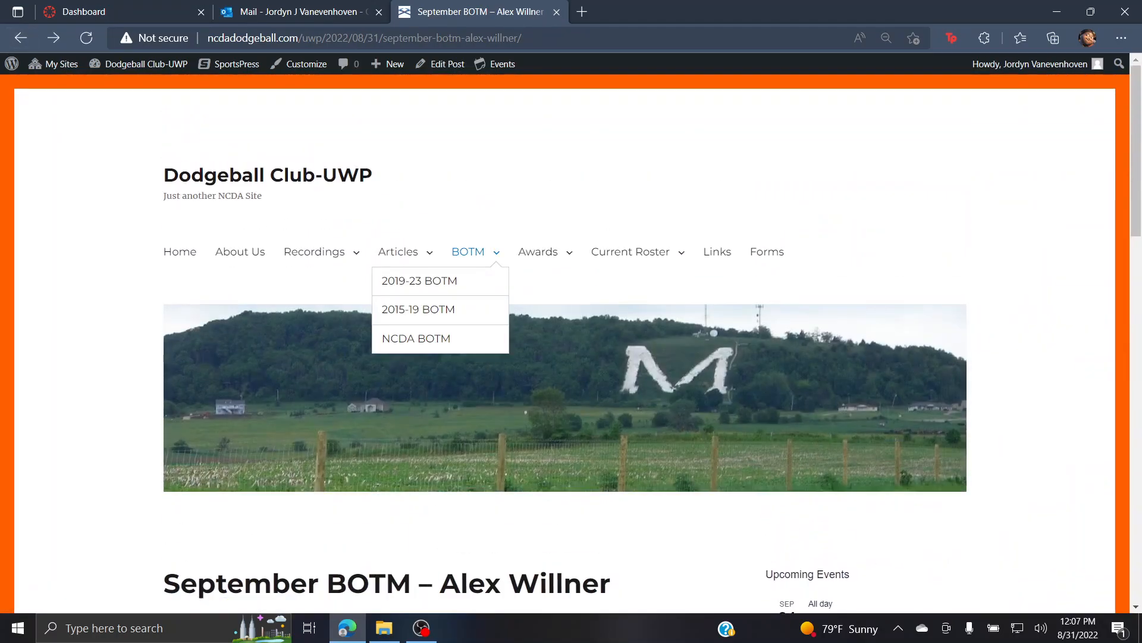
left_click(419, 281)
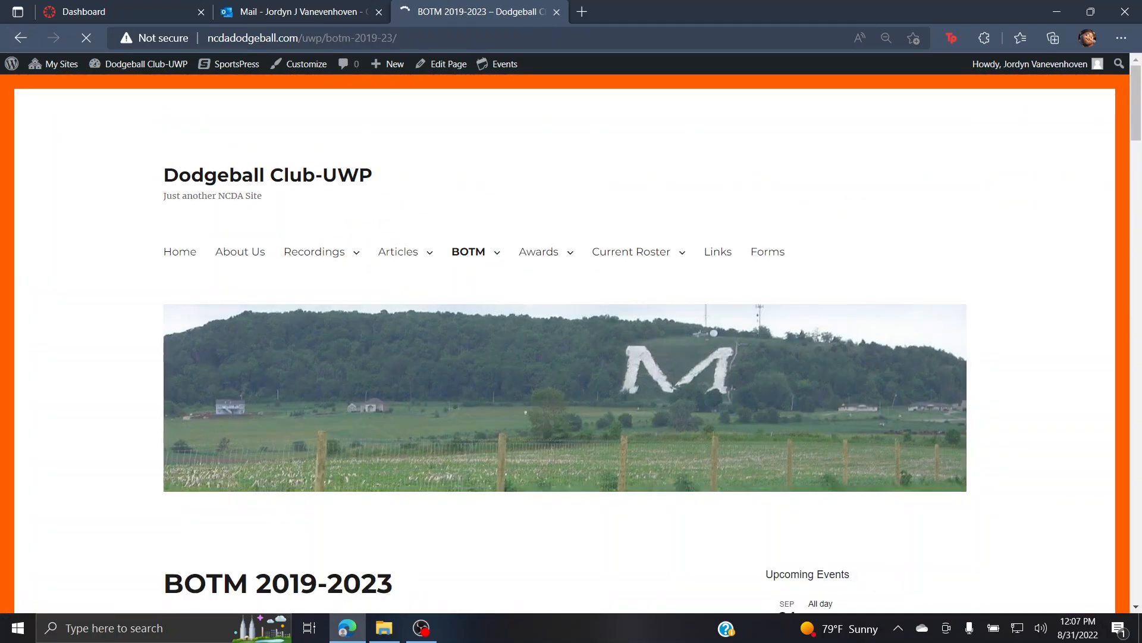
scroll(571, 344, "down", 7)
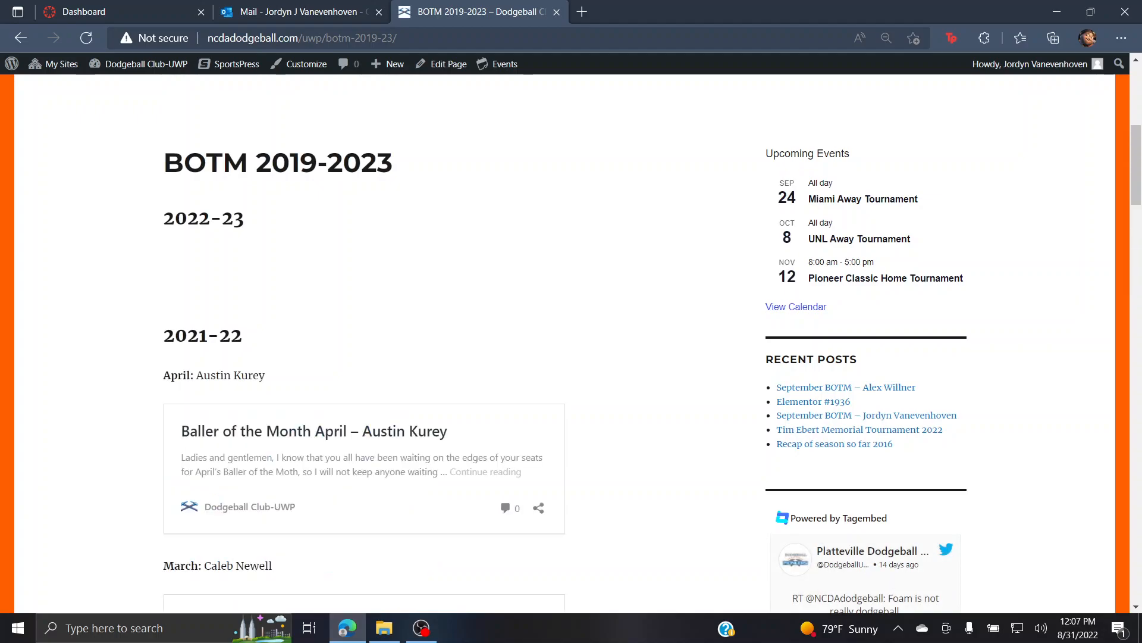
scroll(498, 504, "down", 15)
scroll(572, 343, "down", 20)
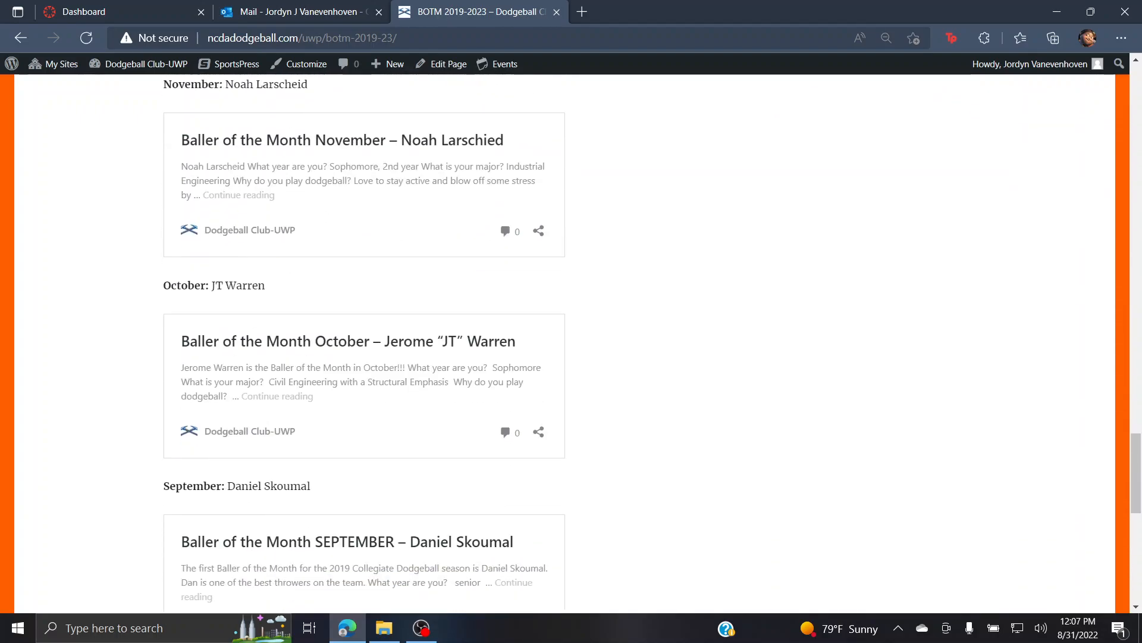
left_click(172, 253)
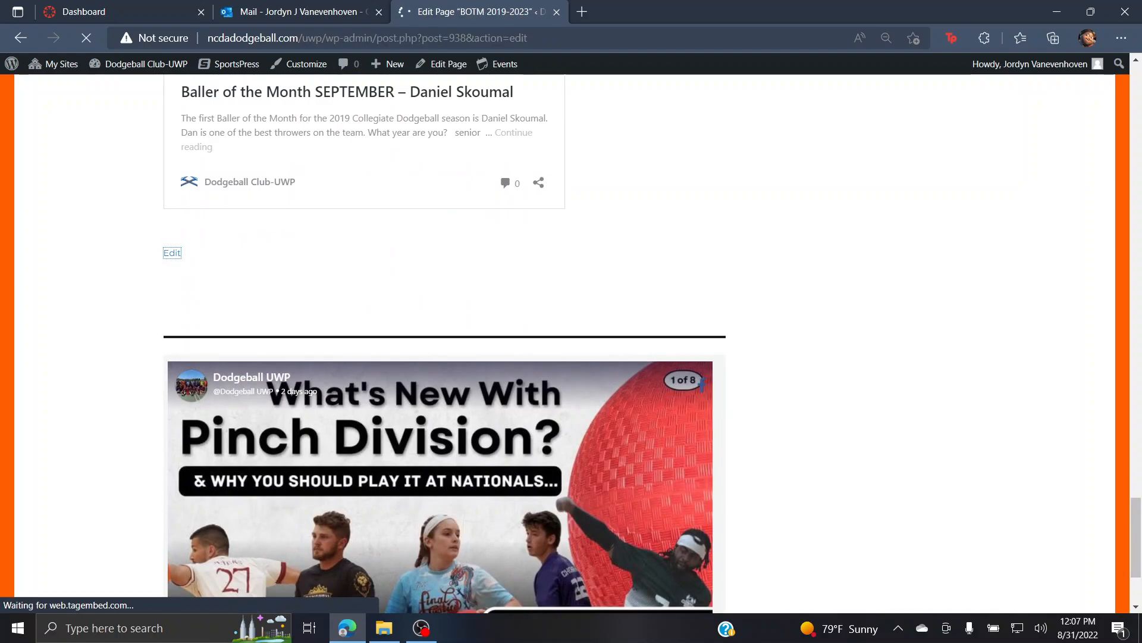
left_click(279, 351)
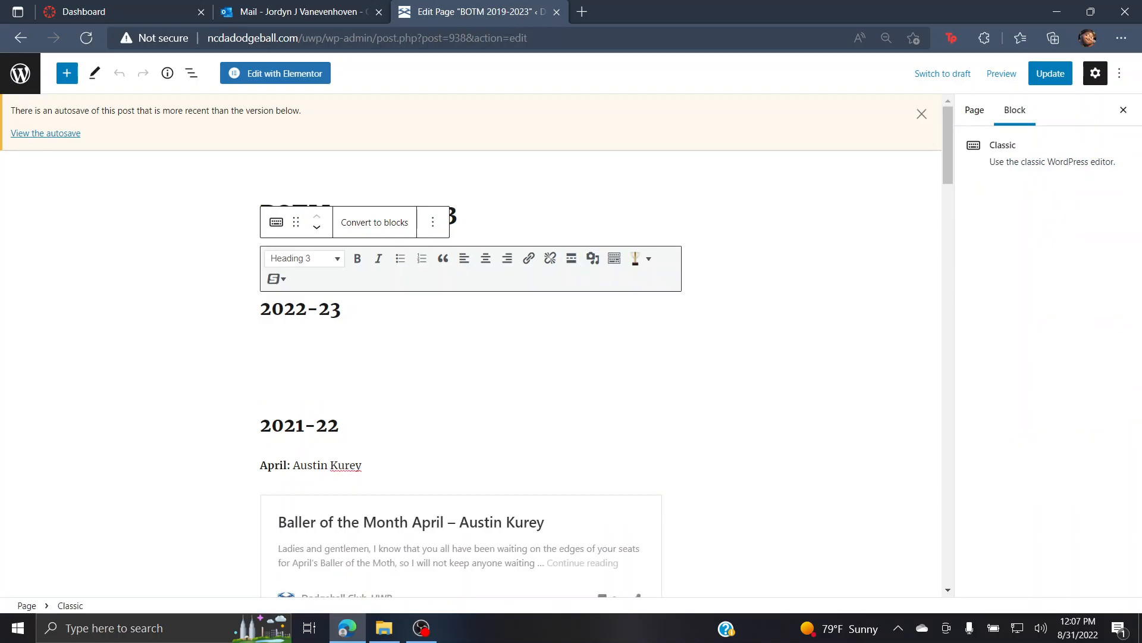
left_click(593, 258)
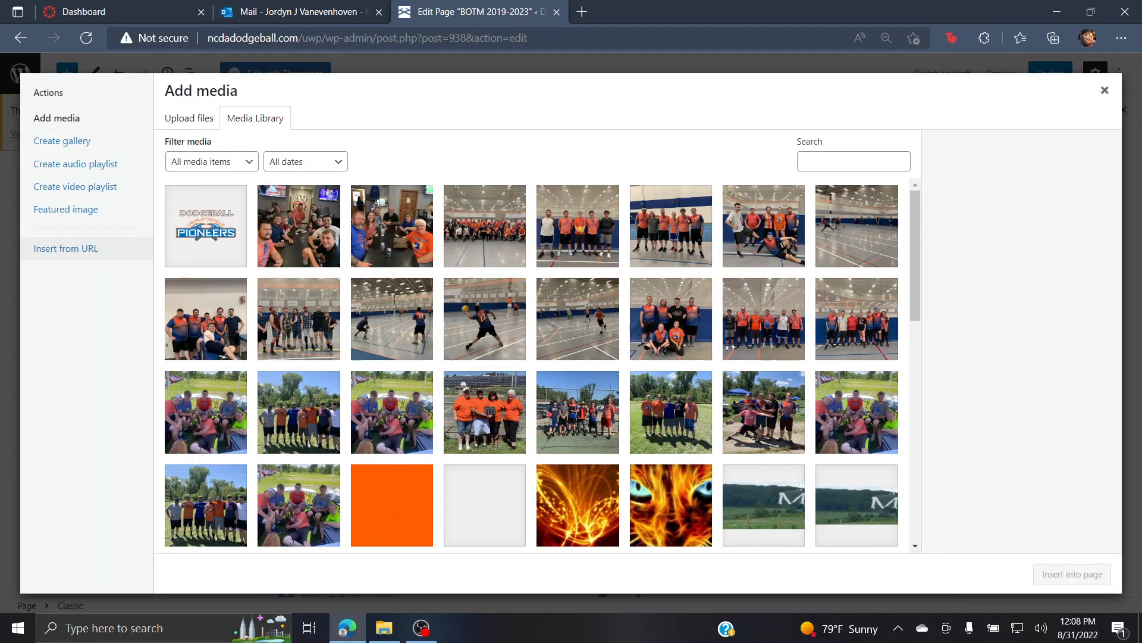
left_click(65, 248)
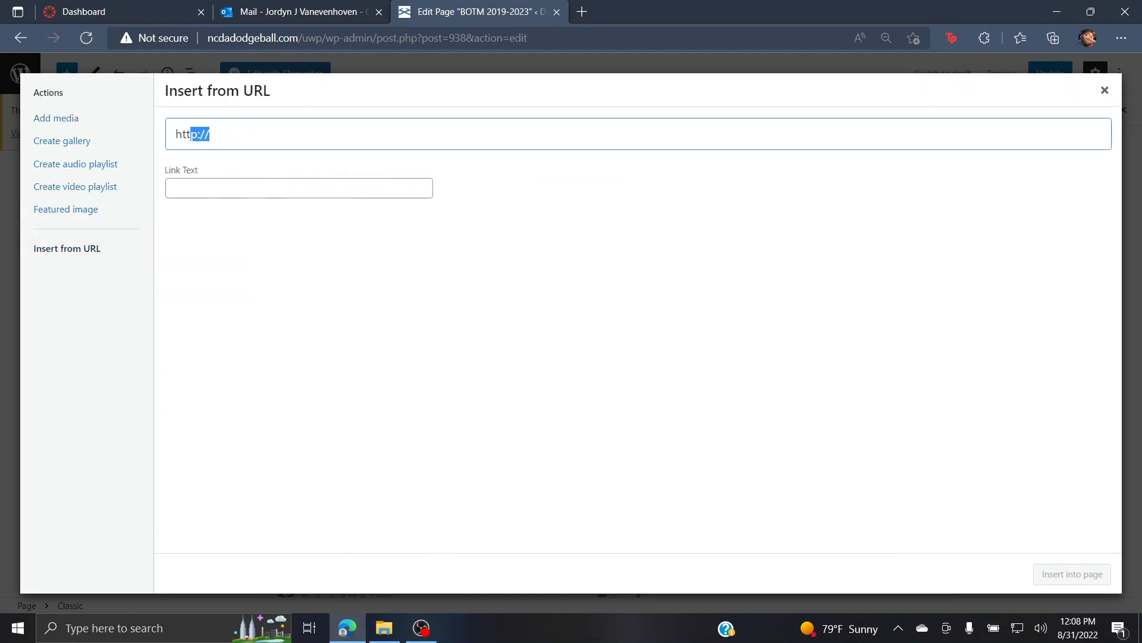
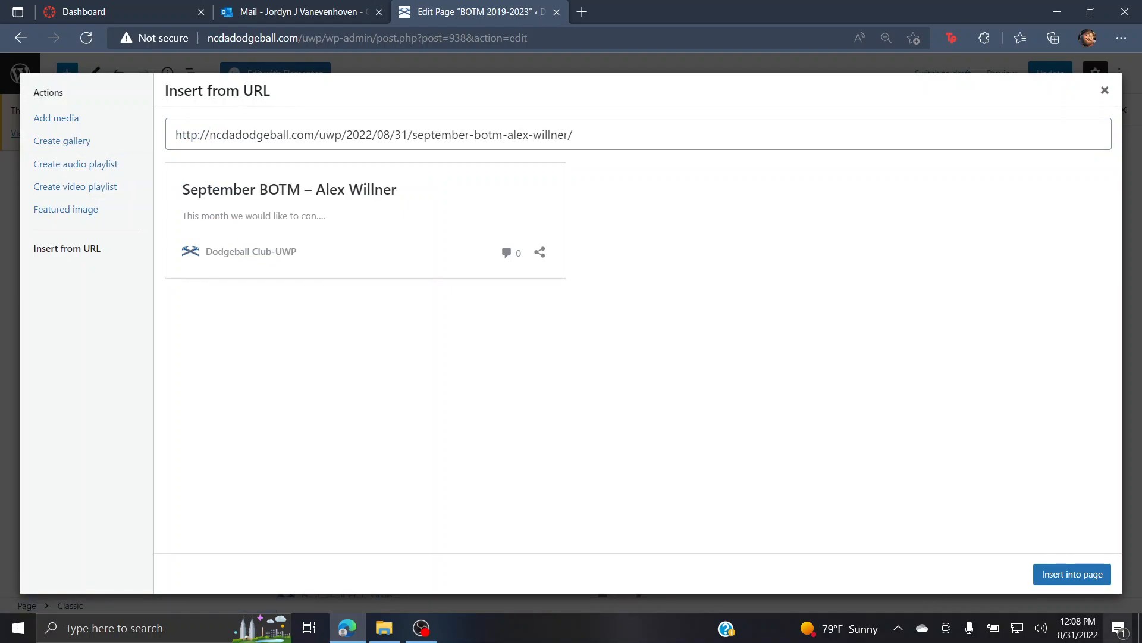
left_click(1071, 573)
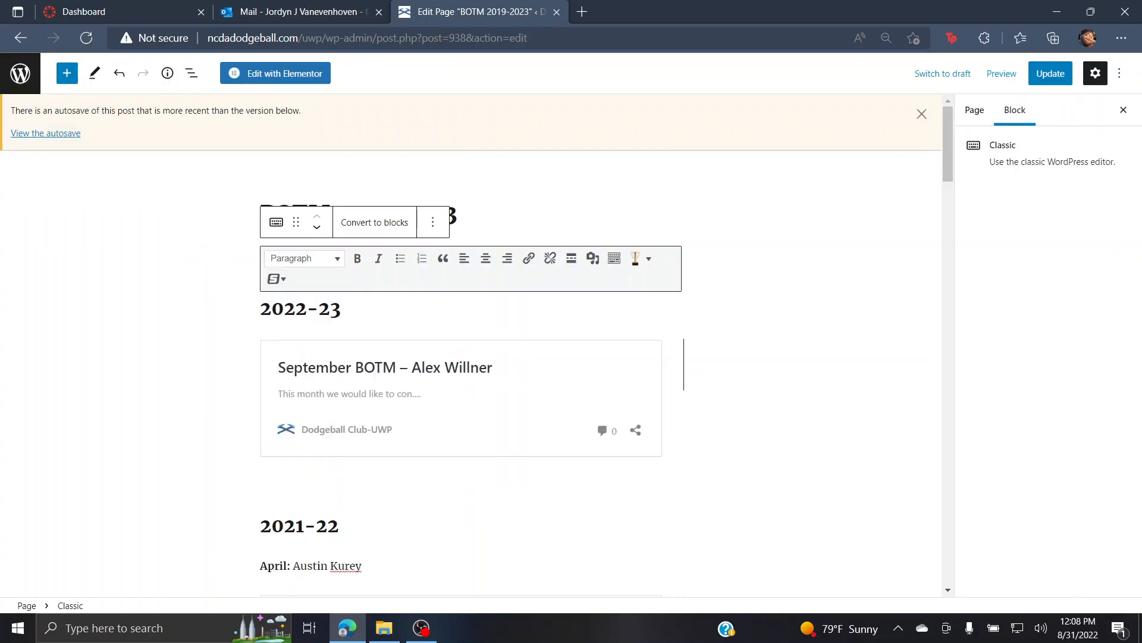
scroll(471, 345, "down", 4)
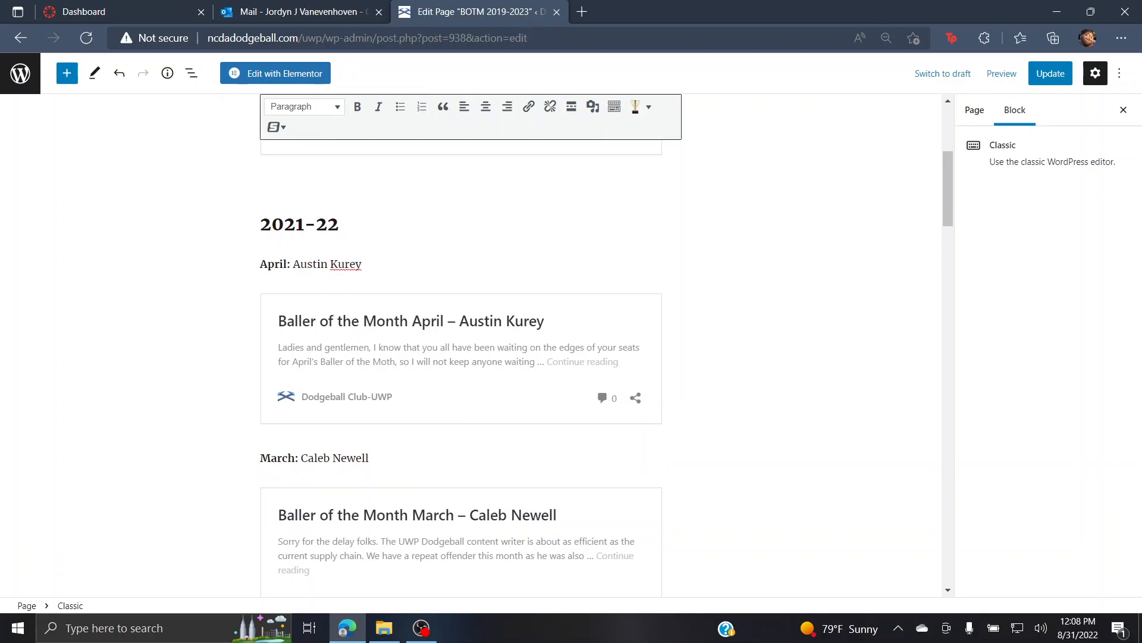
scroll(462, 345, "down", 4)
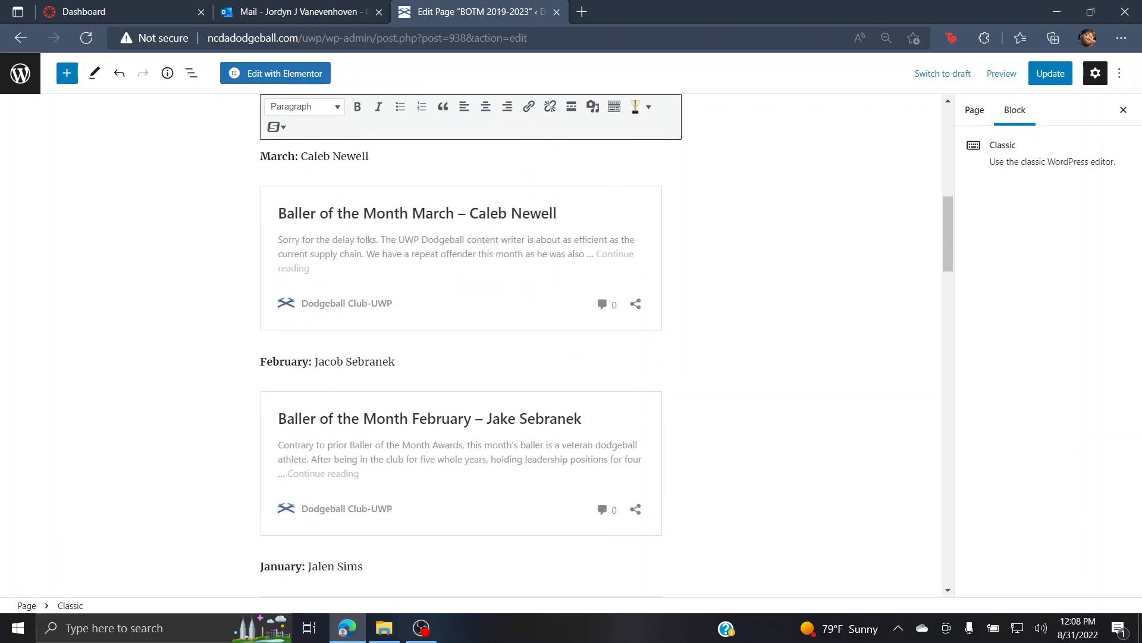
scroll(685, 289, "up", 7)
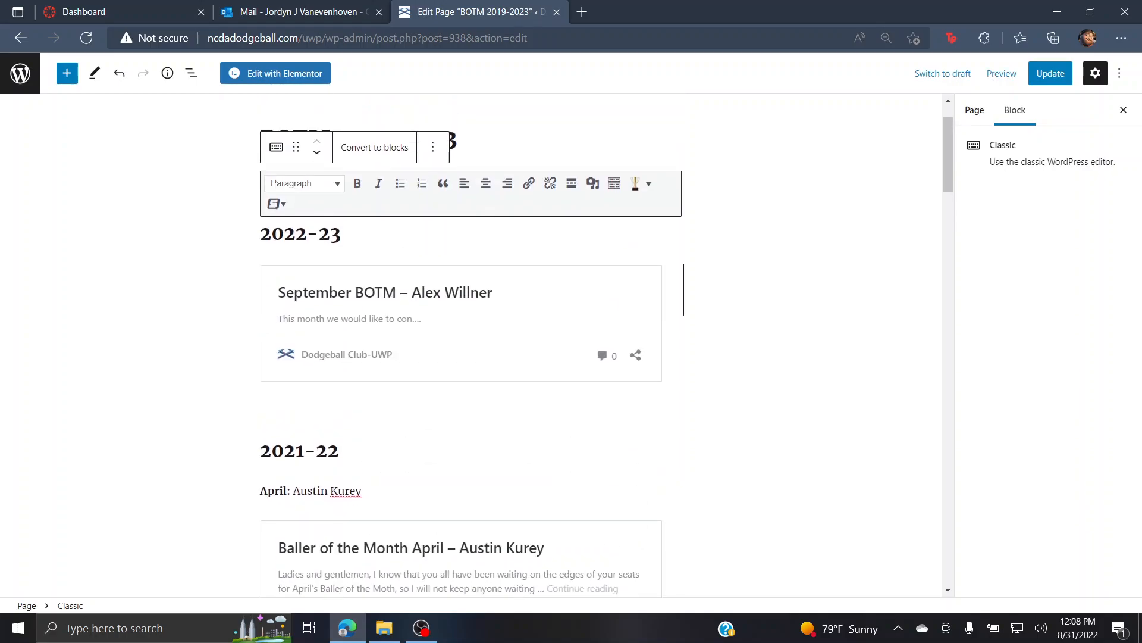
Step: Insert an empty line between the September BOTM card and the 2021-22 heading
left_click(338, 450)
key("Left")
key("Left")
key("Left")
key("Left")
key("Left")
key("Left")
key("Left")
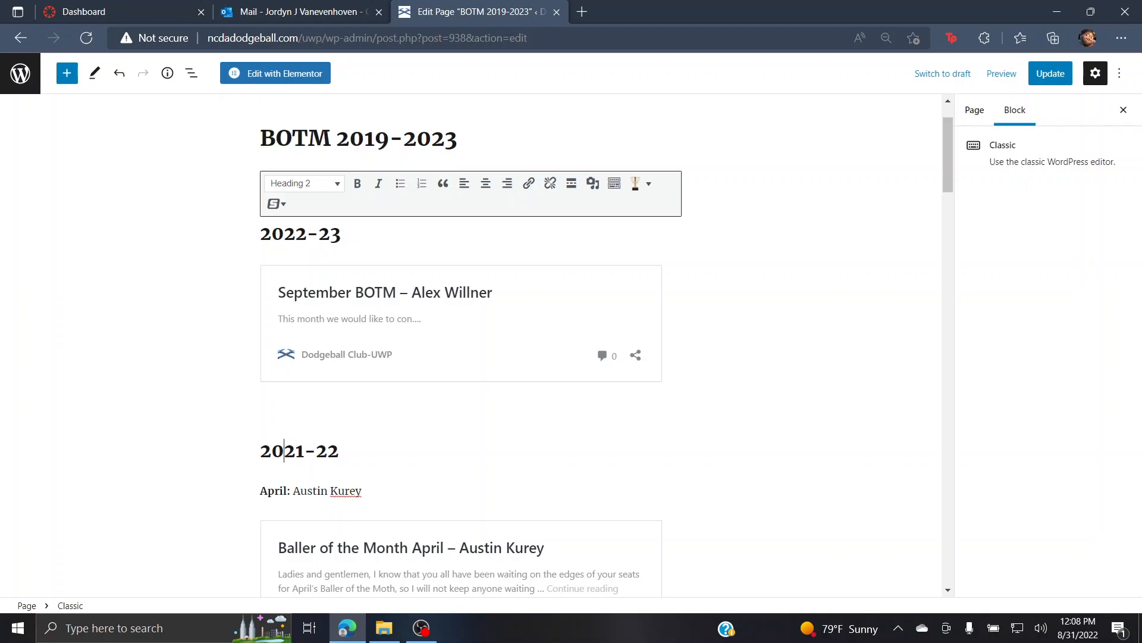
key("Return")
key("Up")
key("Up")
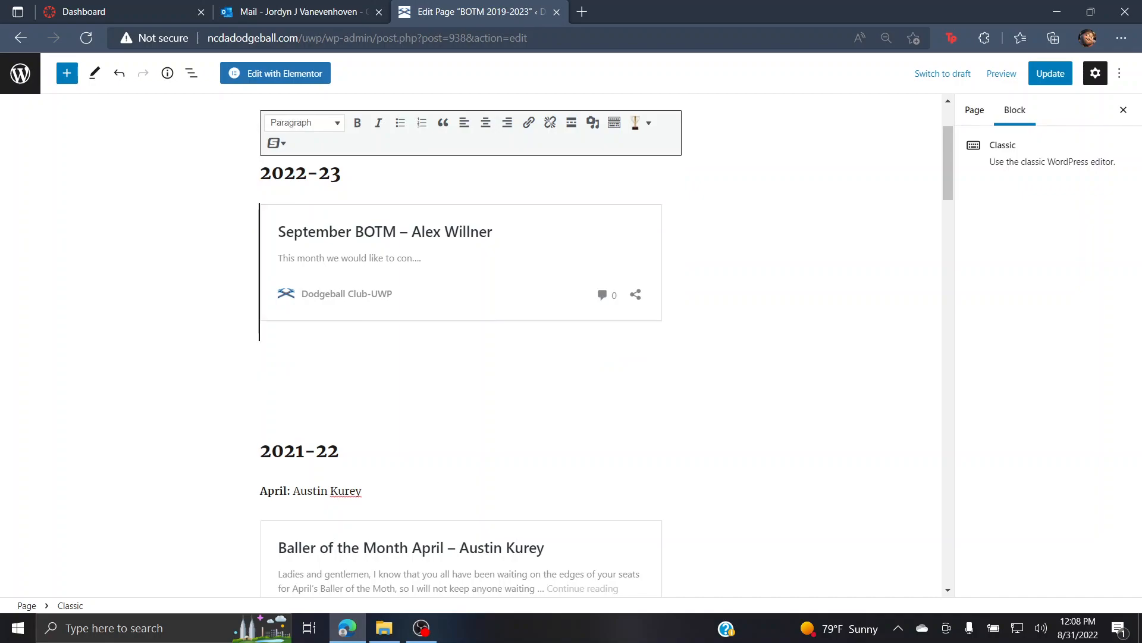
key("Down")
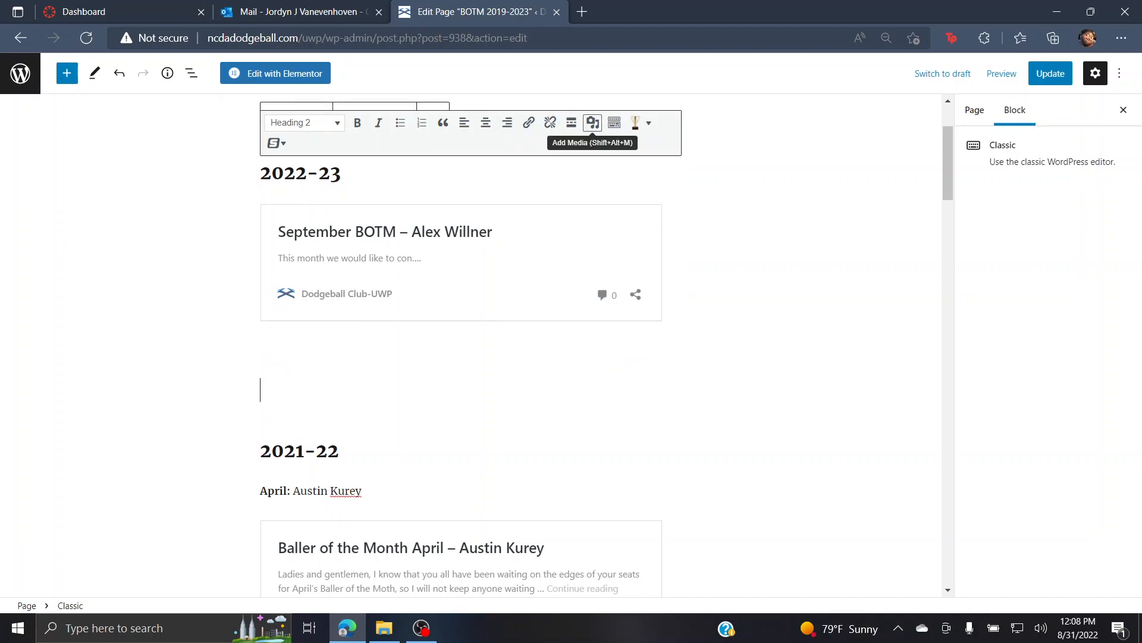
Step: Close the Insert from URL dialog without adding anything and deselect the block
left_click(592, 122)
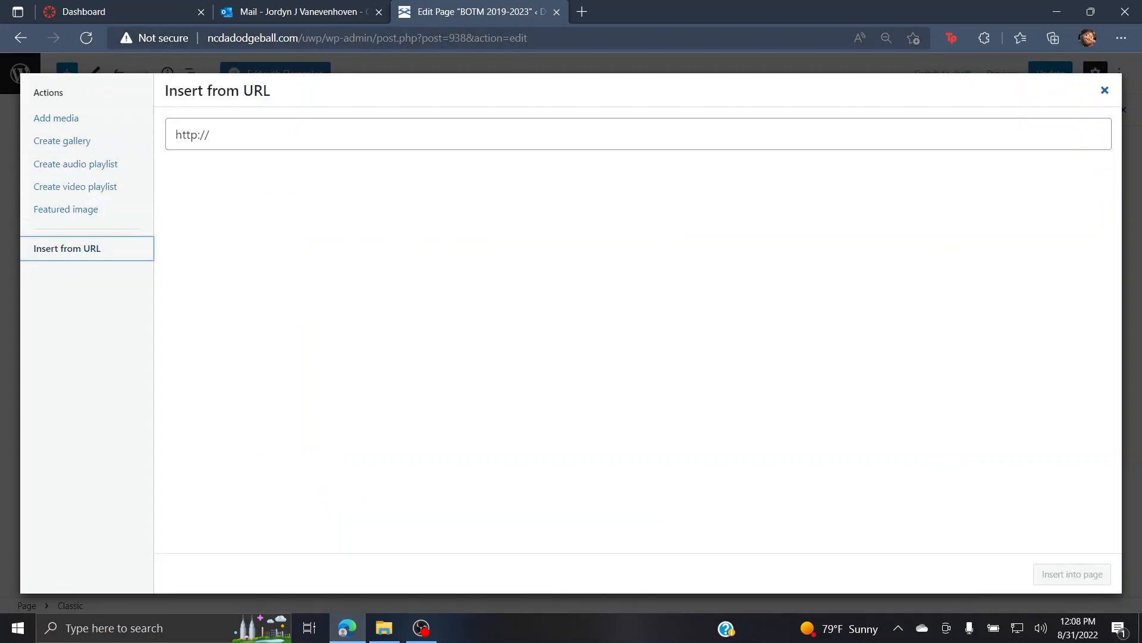
left_click(1105, 90)
left_click(821, 179)
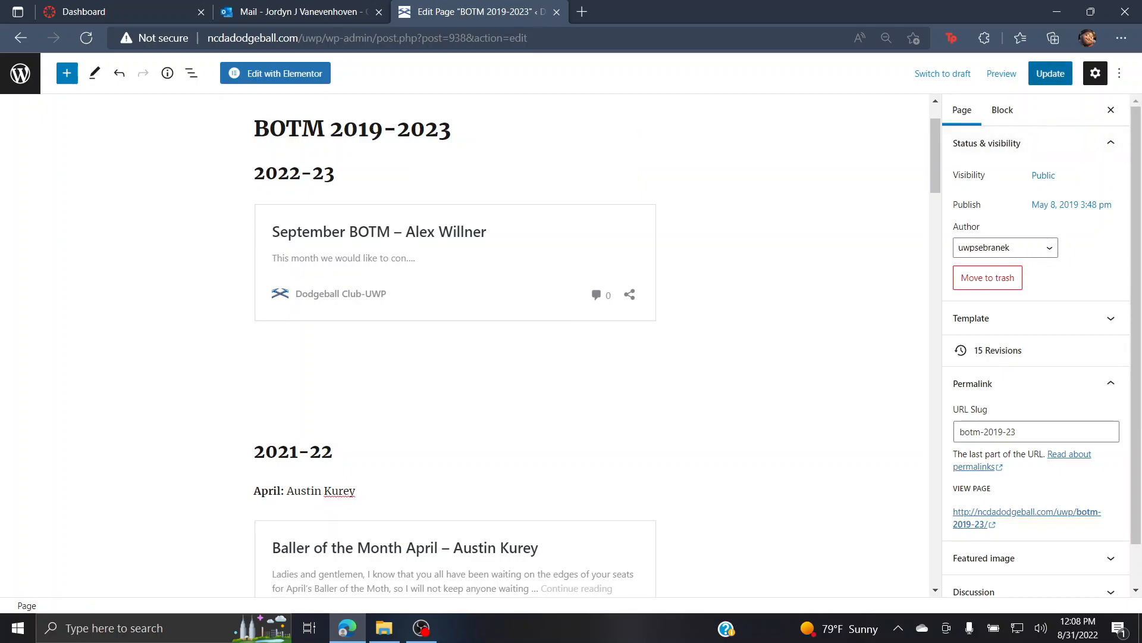
Step: Update the BOTM 2019-2023 page and view the live version
left_click(1050, 73)
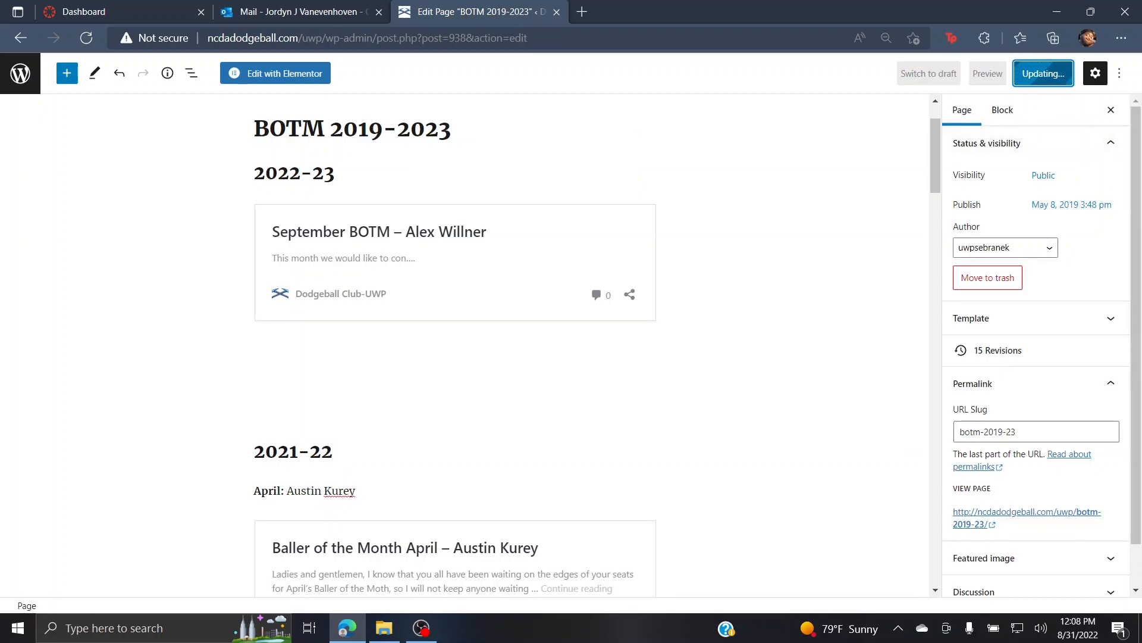
left_click(122, 570)
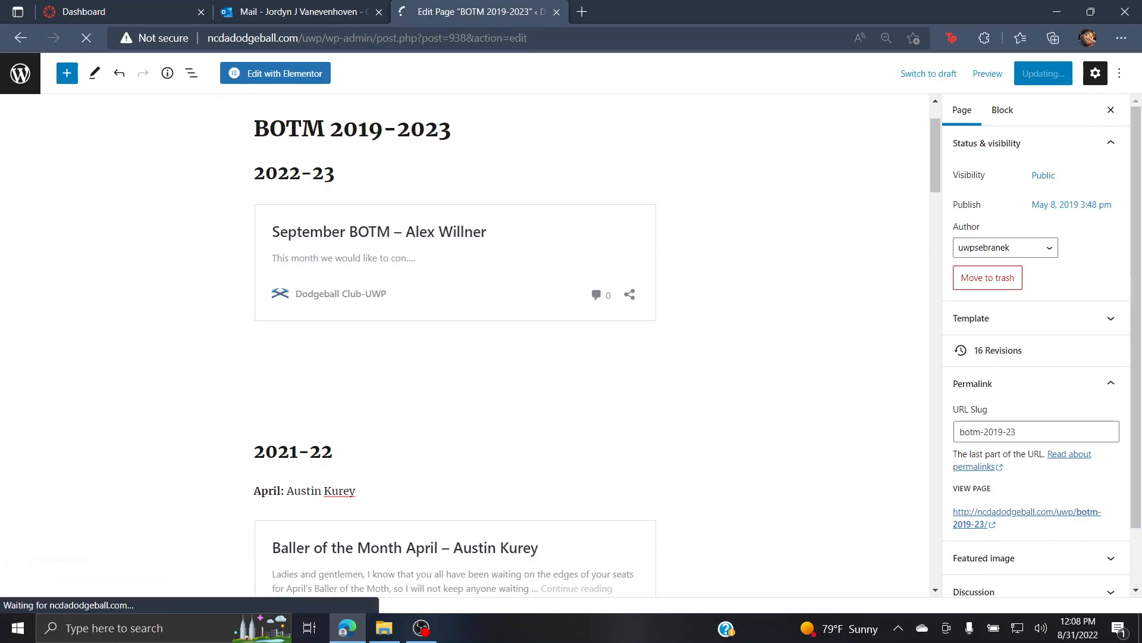
scroll(571, 345, "down", 6)
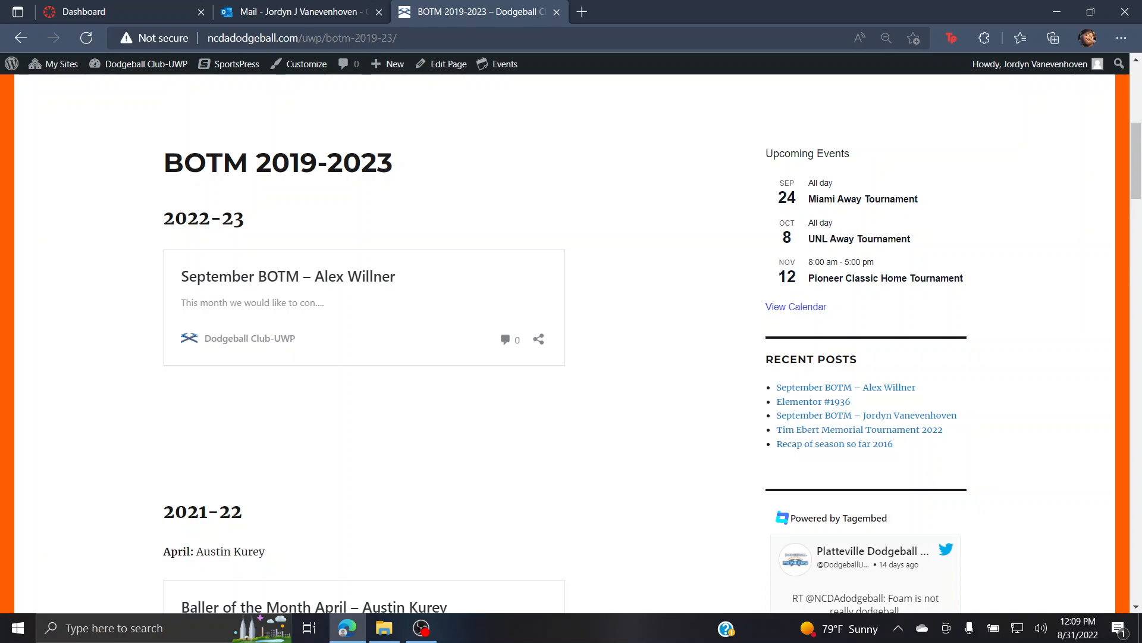
Step: Review the September BOTM card on the live page, then go to the site's Home page
scroll(566, 345, "up", 7)
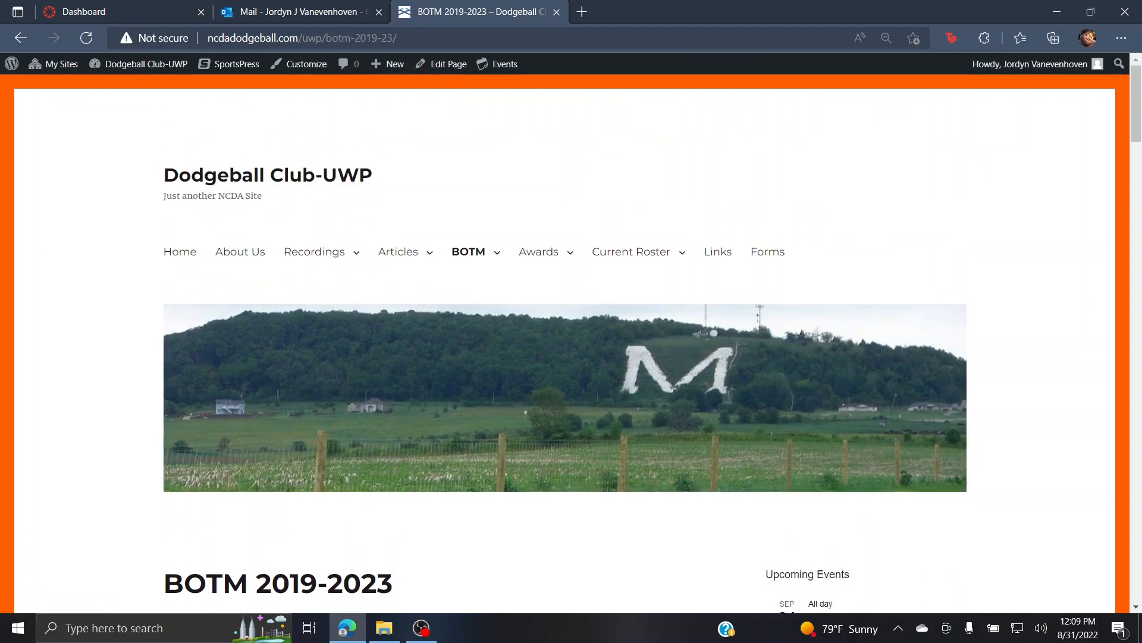
scroll(565, 345, "down", 5)
scroll(565, 345, "up", 5)
scroll(470, 262, "down", 5)
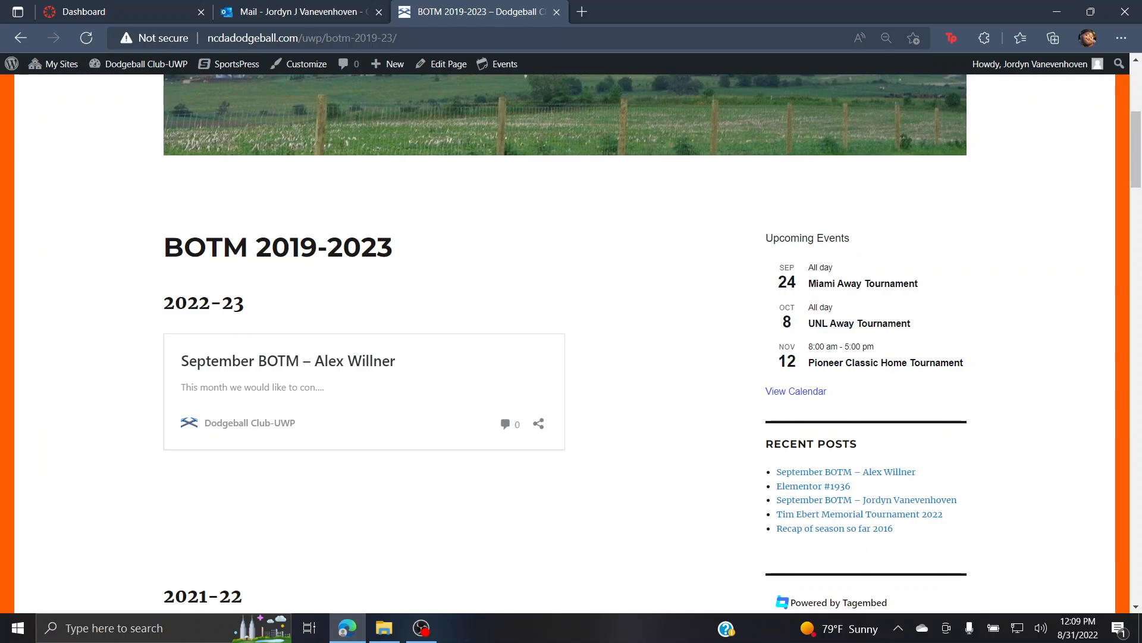
scroll(565, 344, "up", 5)
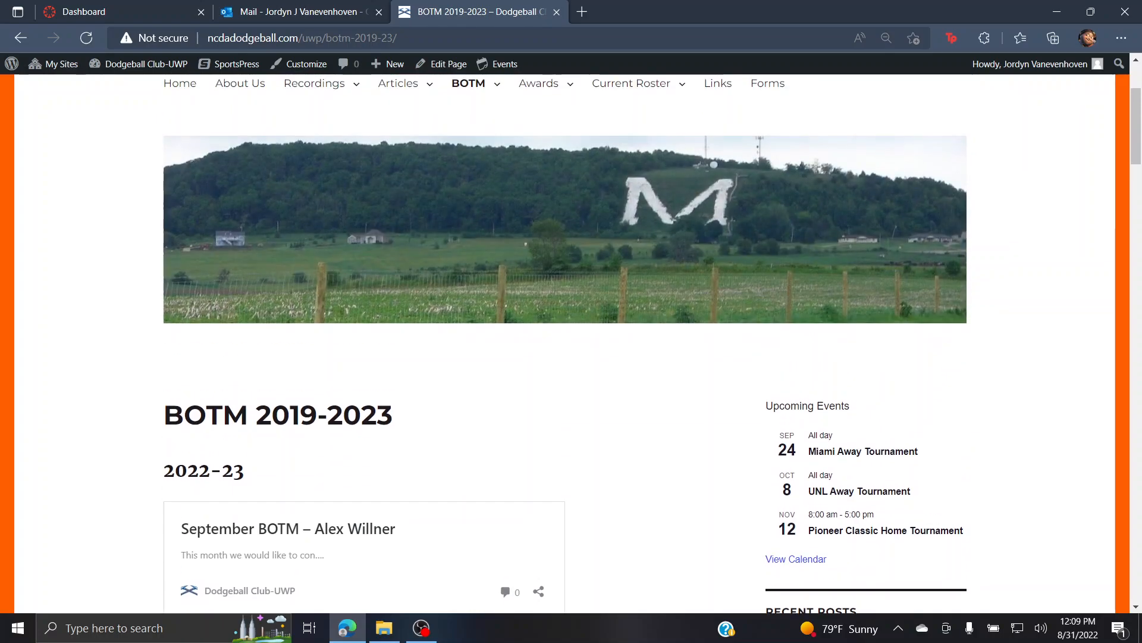
left_click(180, 251)
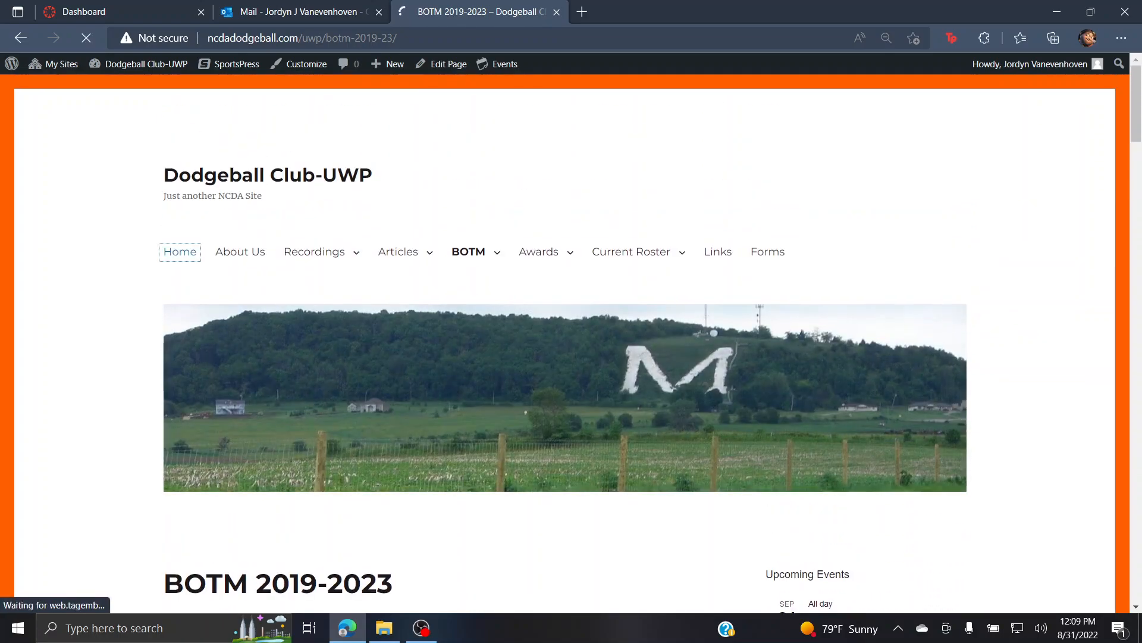